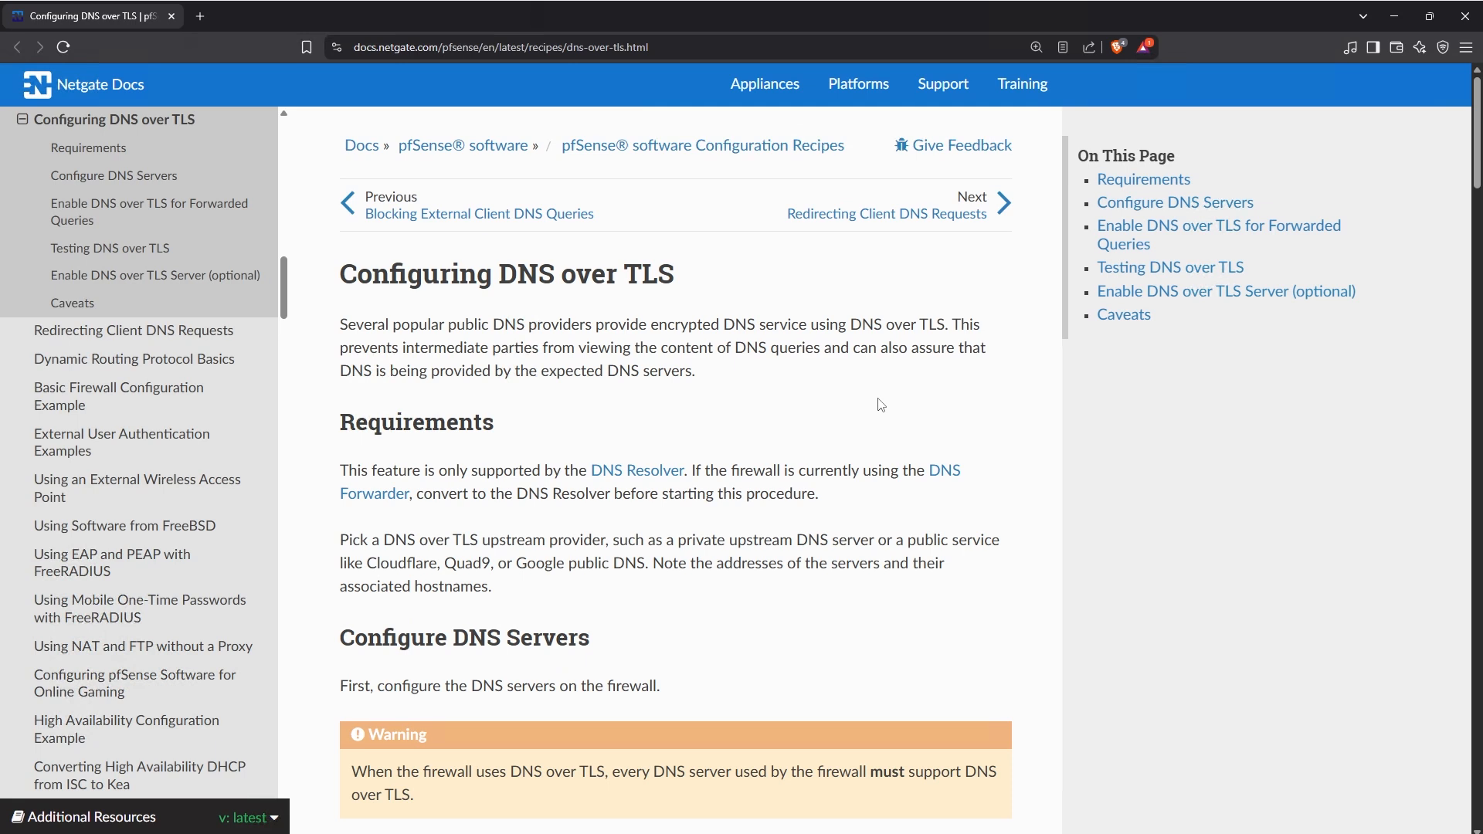
Step: Review the heading of the Configuring DNS over TLS recipe in the Netgate documentation
{"action": "left_click_drag", "start_coordinate": [499, 275], "coordinate": [674, 275]}
{"action": "left_click", "coordinate": [797, 417]}
{"action": "left_click_drag", "start_coordinate": [499, 275], "coordinate": [555, 275]}
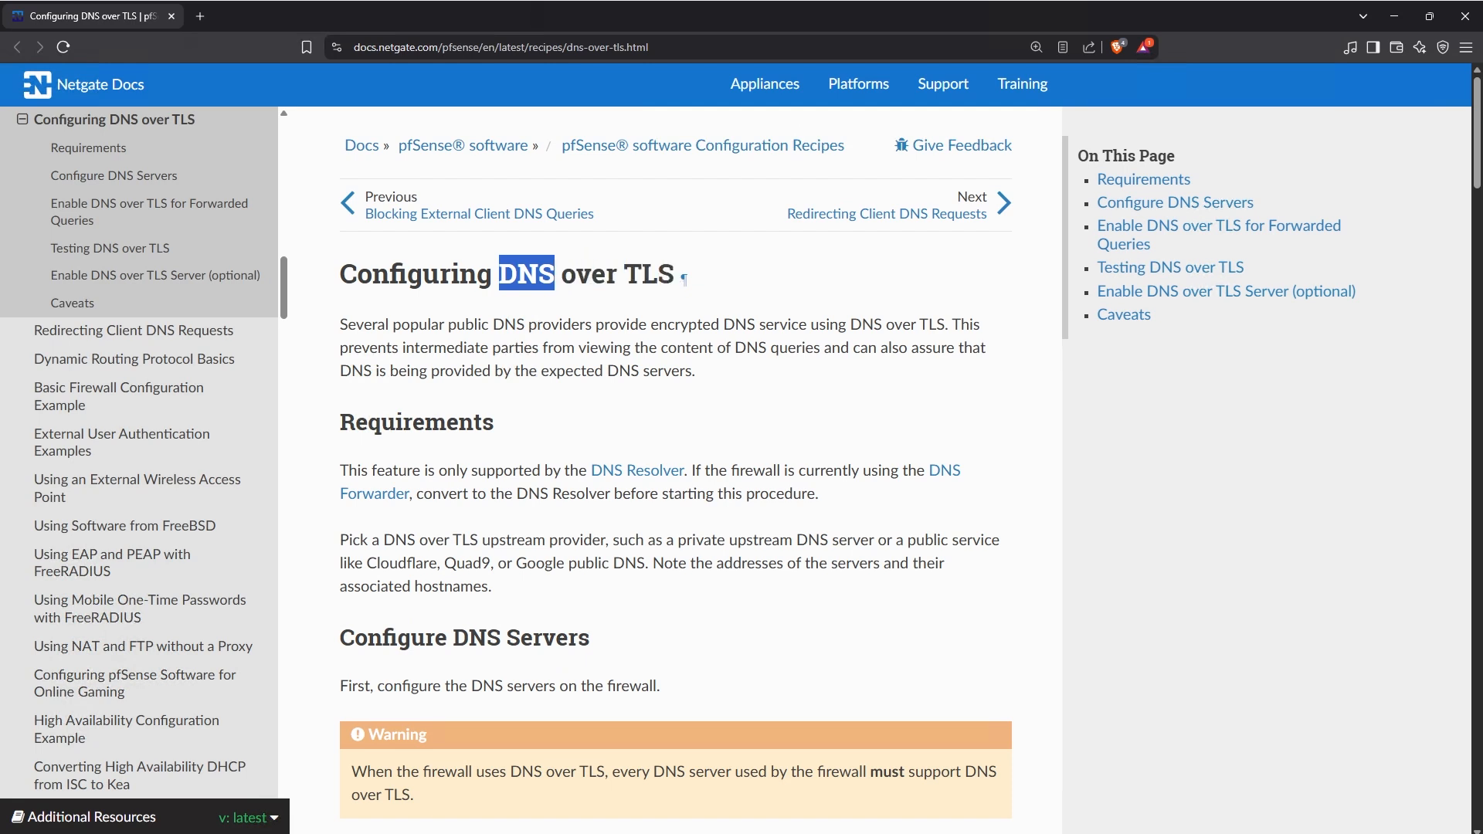
{"action": "left_click_drag", "start_coordinate": [499, 275], "coordinate": [674, 275]}
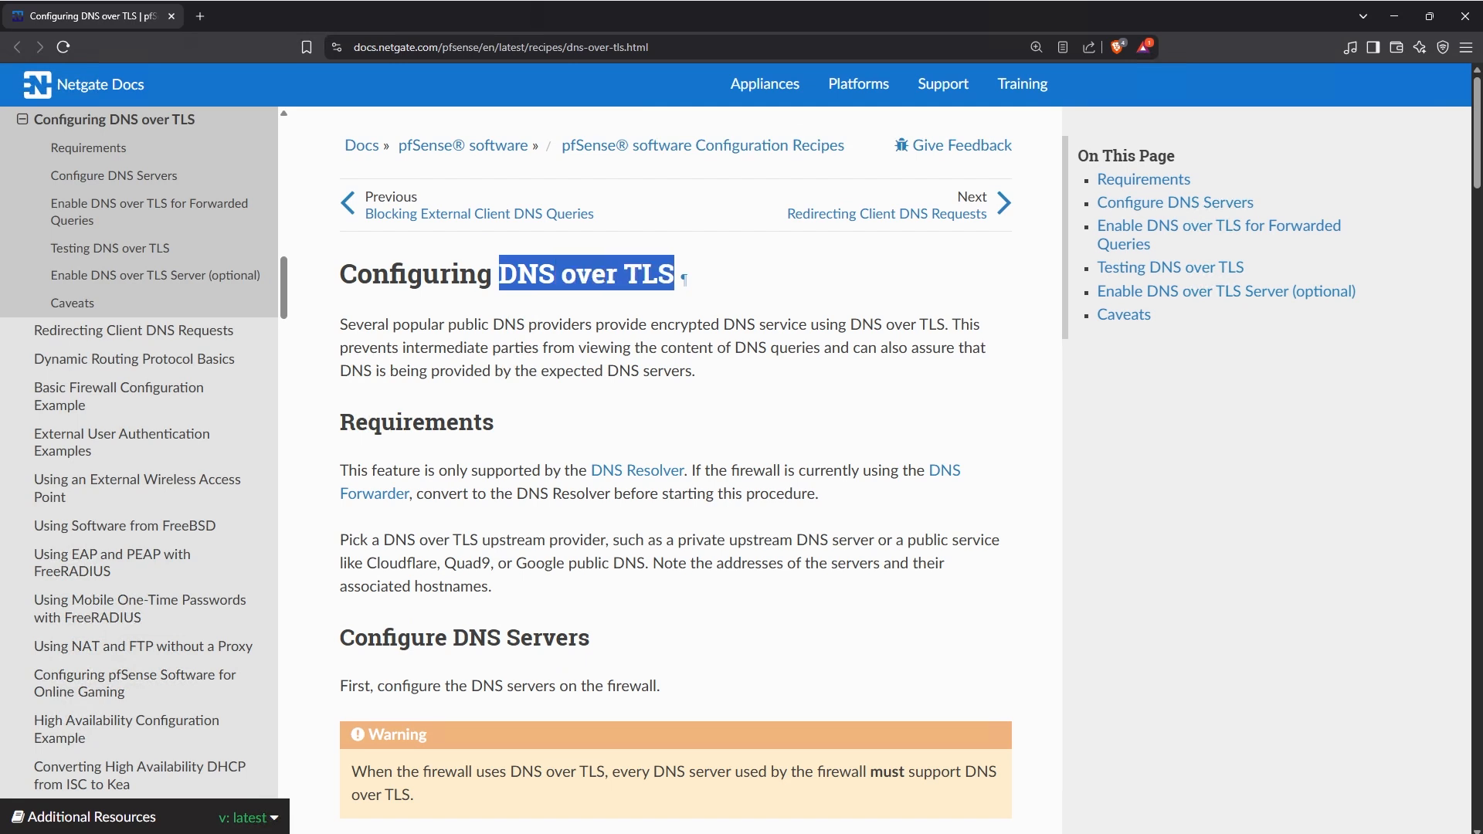
{"action": "left_click_drag", "start_coordinate": [674, 275], "coordinate": [554, 275]}
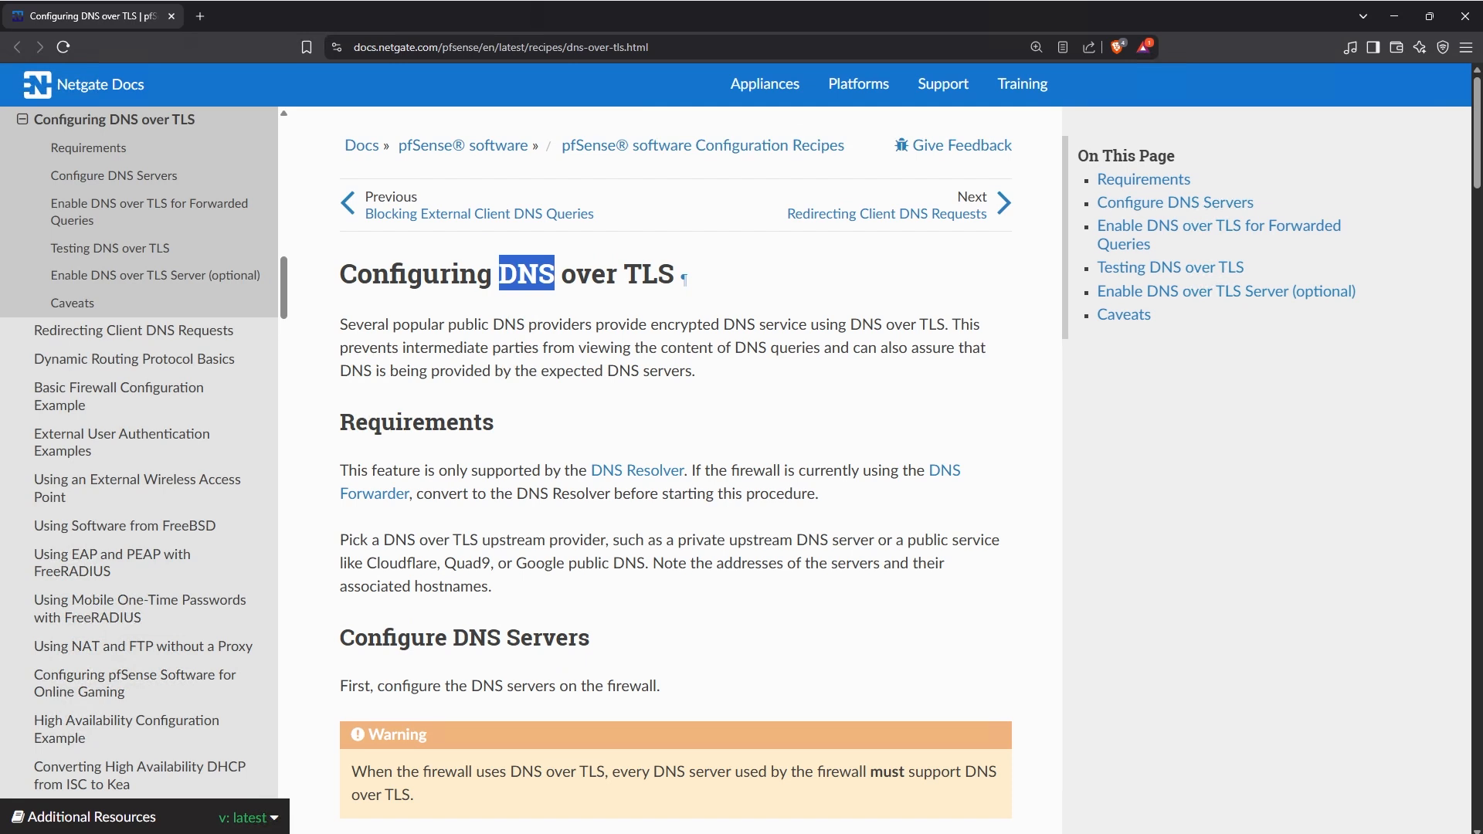
{"action": "left_click_drag", "start_coordinate": [554, 274], "coordinate": [561, 274]}
{"action": "left_click", "coordinate": [560, 301]}
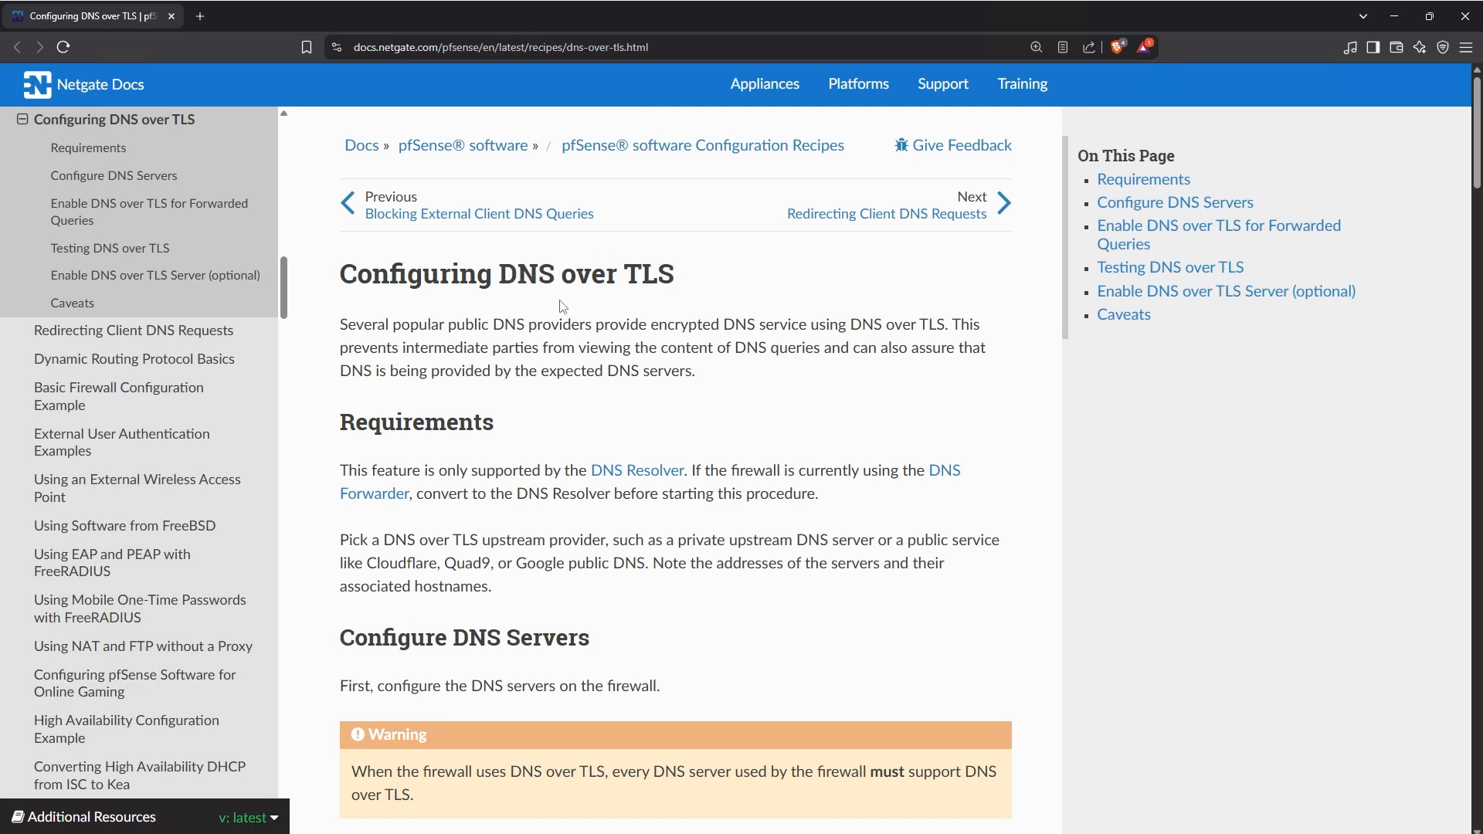
{"action": "left_click_drag", "start_coordinate": [342, 278], "coordinate": [658, 275]}
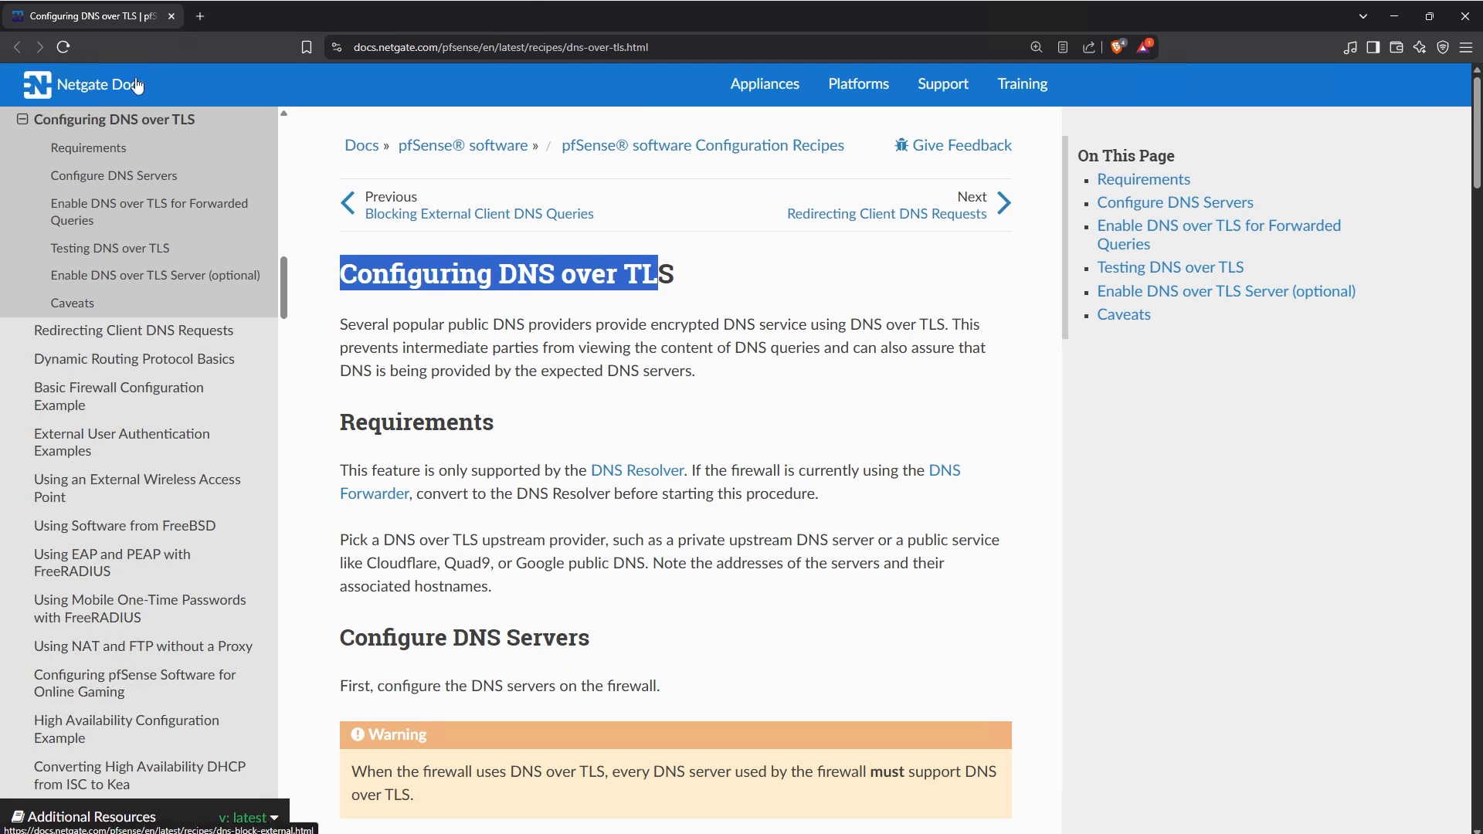
{"action": "left_click", "coordinate": [659, 323]}
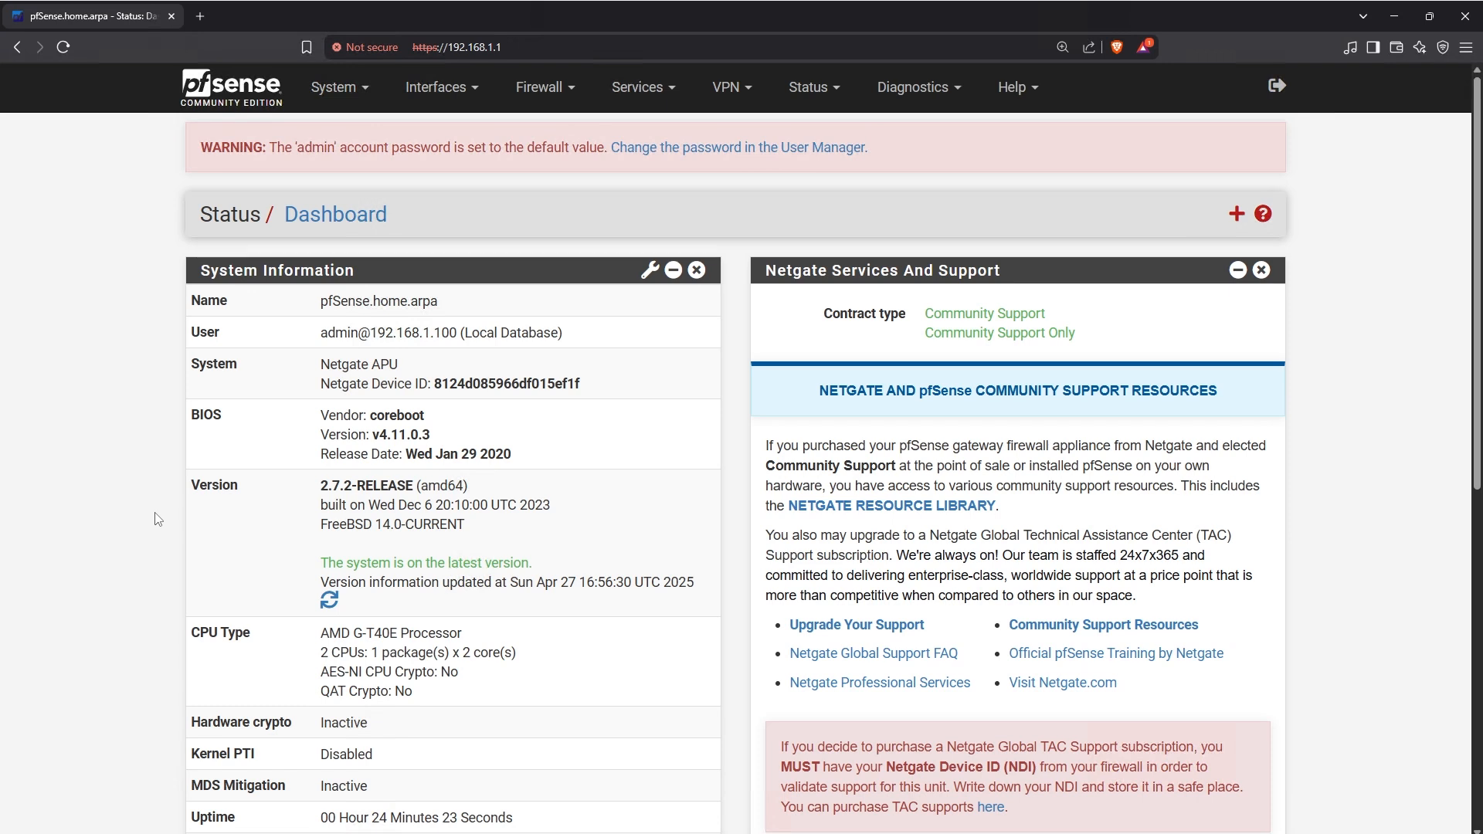
Step: Switch to the pfSense dashboard and examine the FreeBSD version and the admin account password warning
{"action": "left_click_drag", "start_coordinate": [320, 485], "coordinate": [401, 525]}
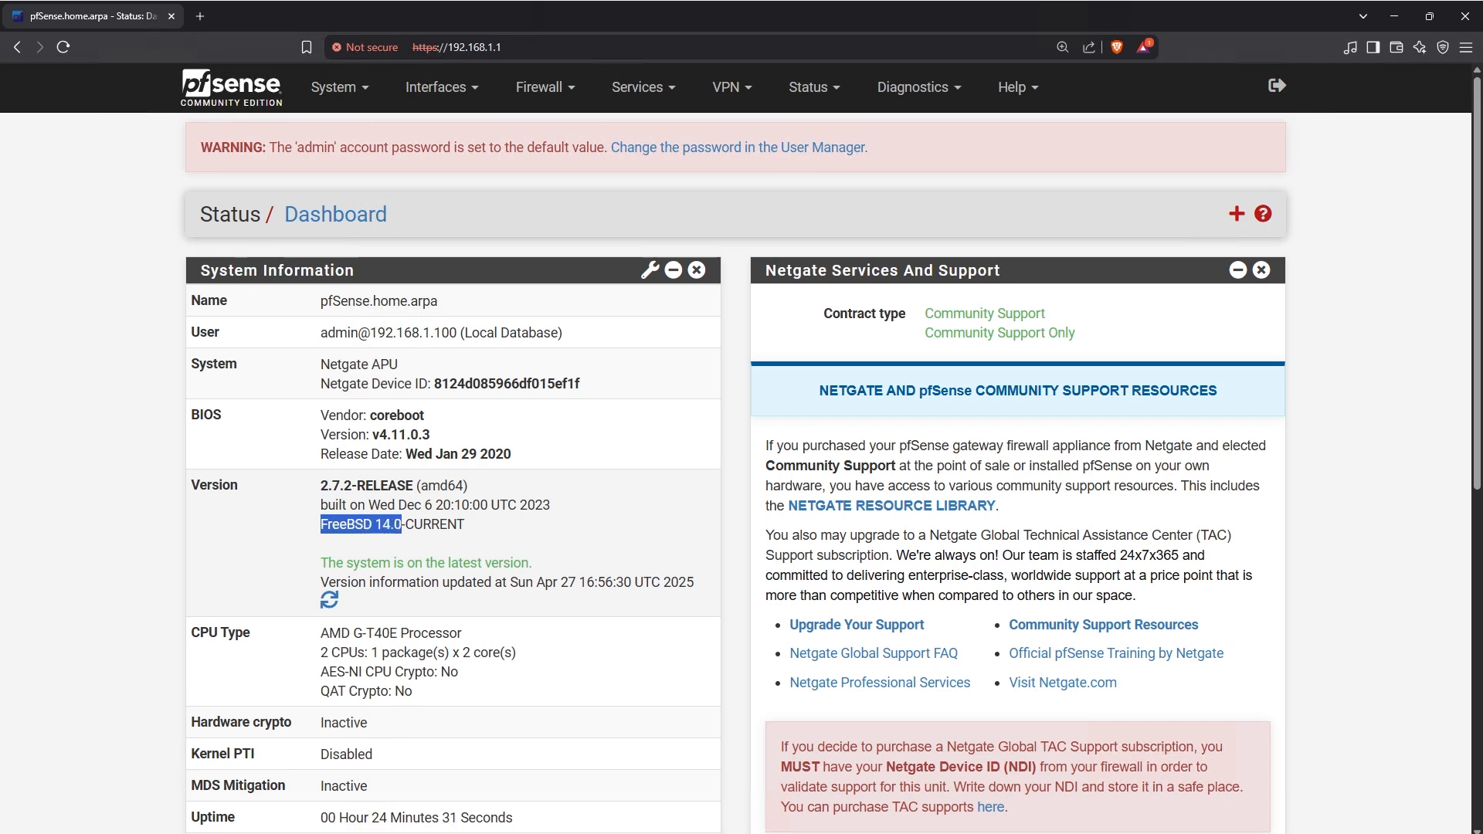
{"action": "left_click", "coordinate": [402, 524]}
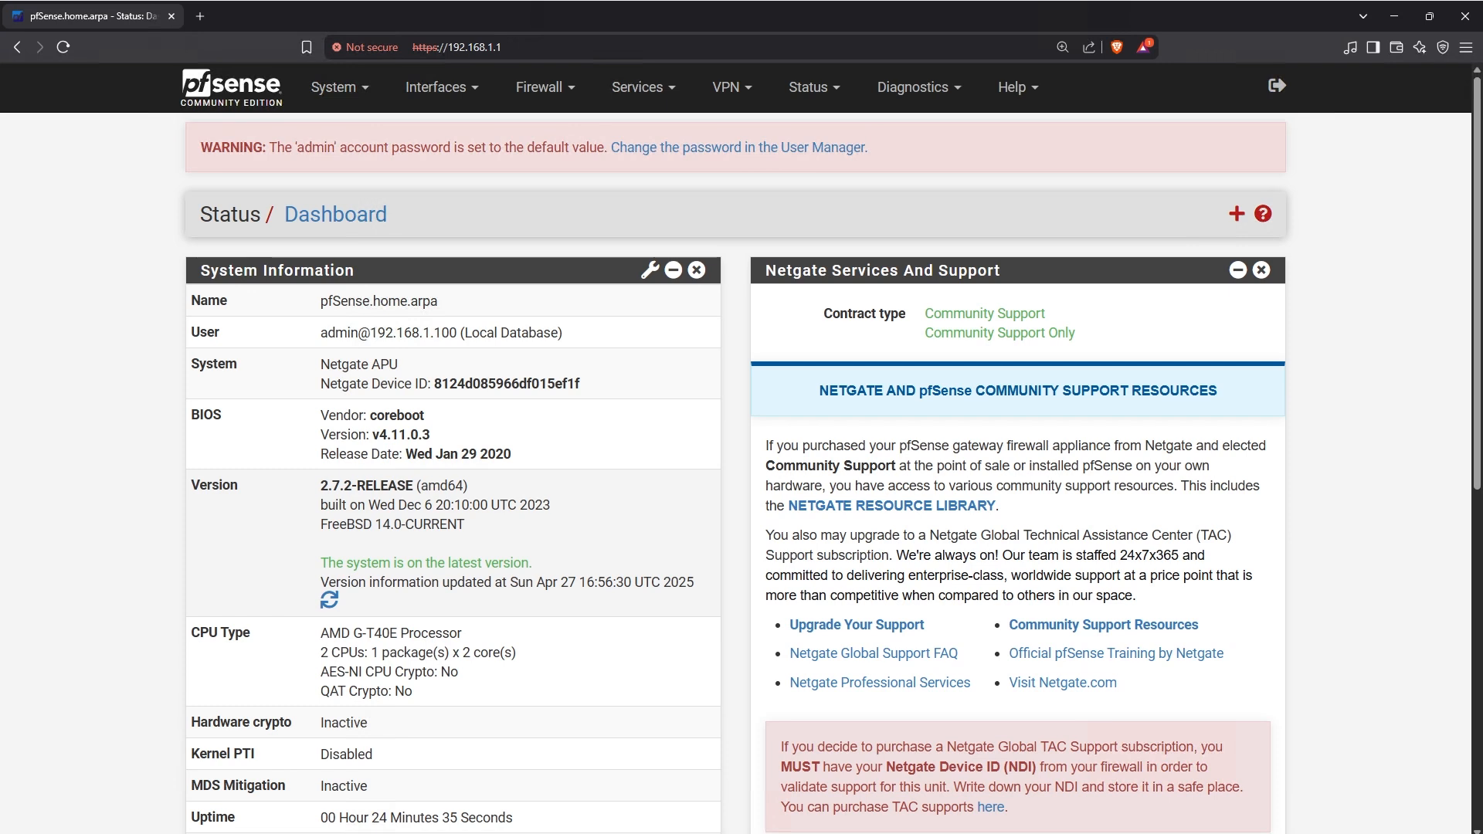
{"action": "left_click_drag", "start_coordinate": [199, 149], "coordinate": [647, 147]}
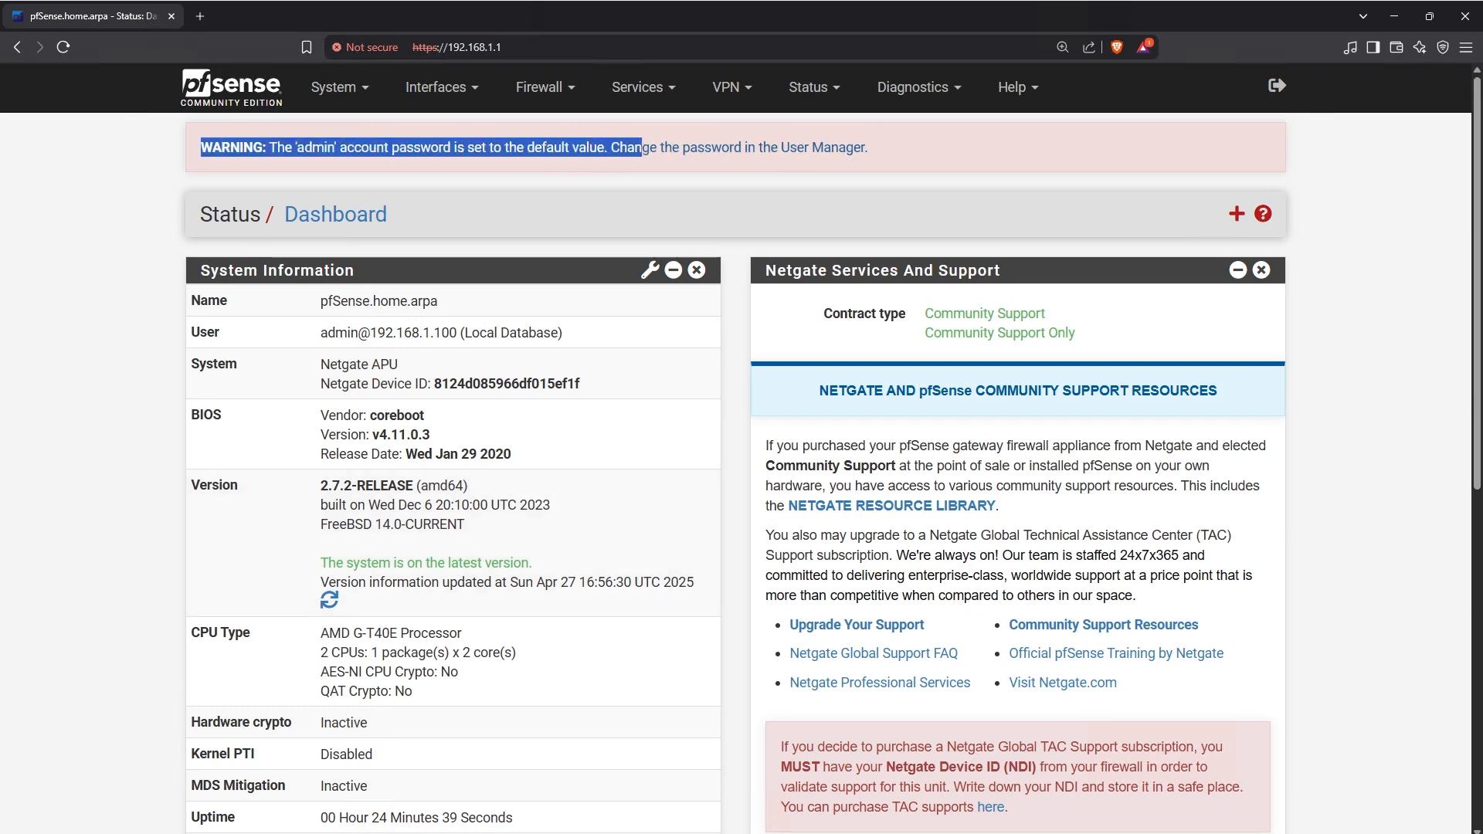
{"action": "left_click", "coordinate": [116, 337]}
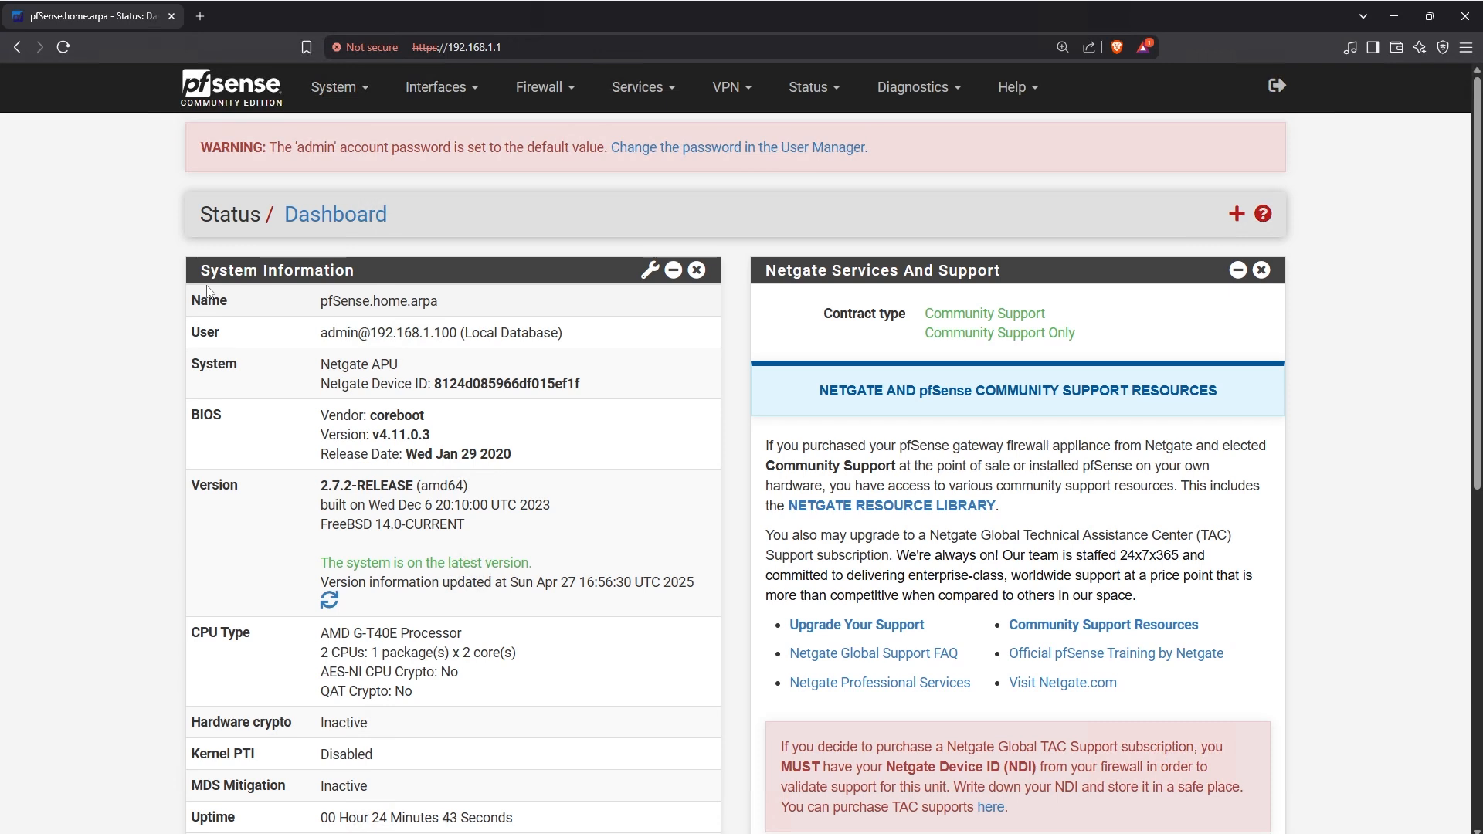
Step: Open the interface status page and examine the WAN interface's DNS server and IPv4 address
{"action": "left_click", "coordinate": [820, 99]}
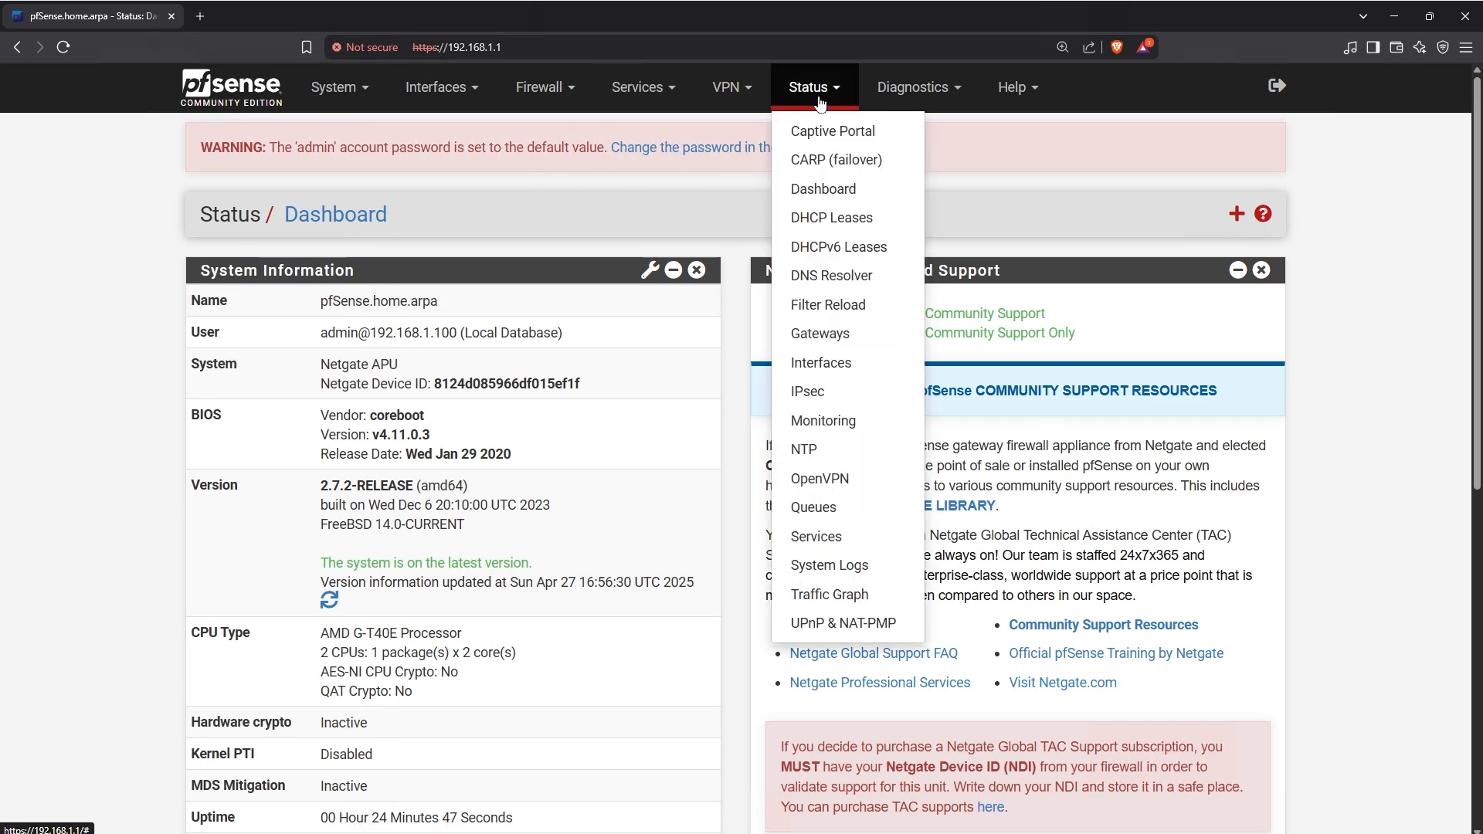
{"action": "left_click", "coordinate": [840, 363]}
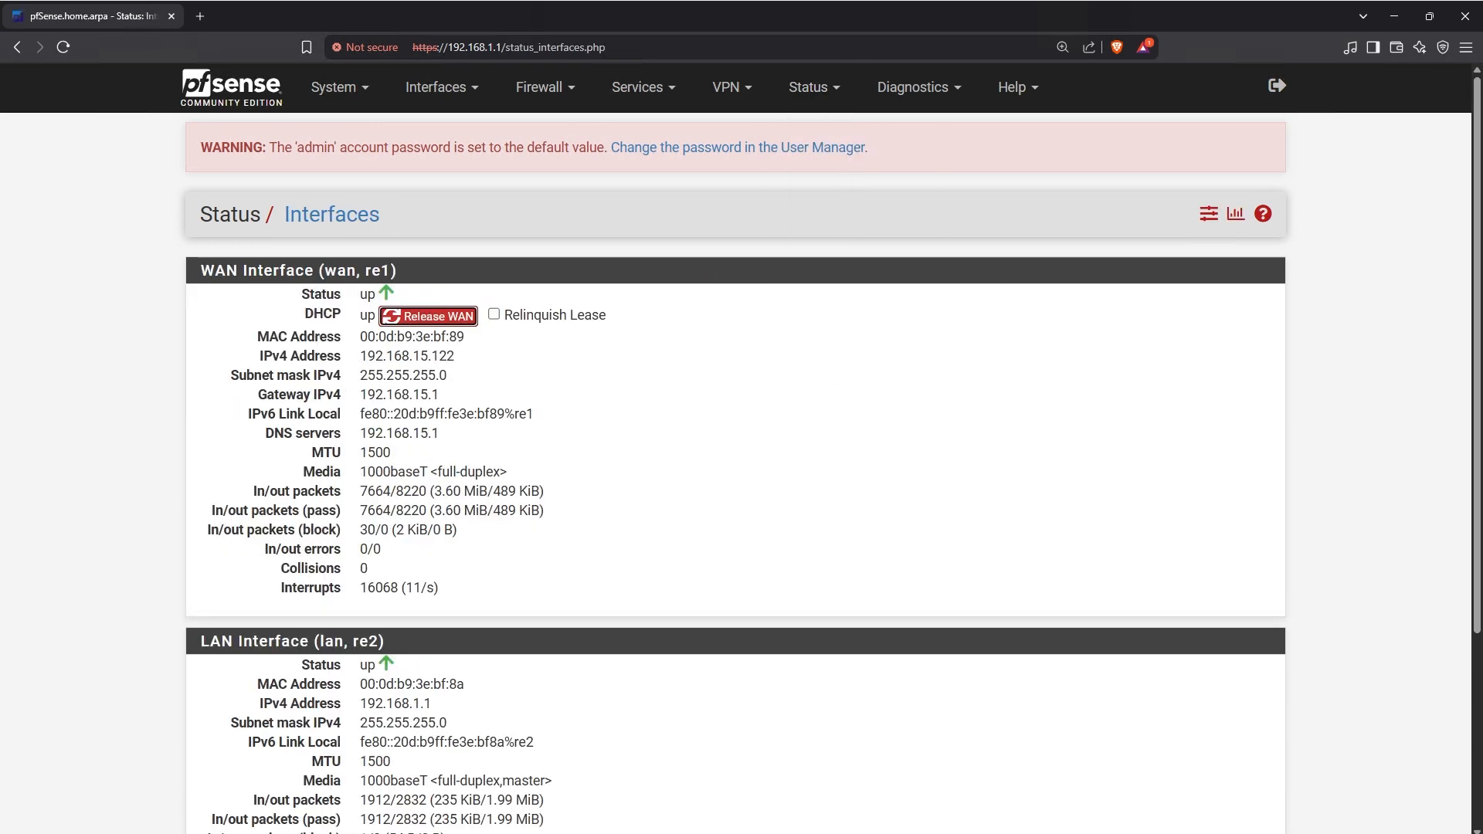
{"action": "left_click_drag", "start_coordinate": [360, 432], "coordinate": [439, 433]}
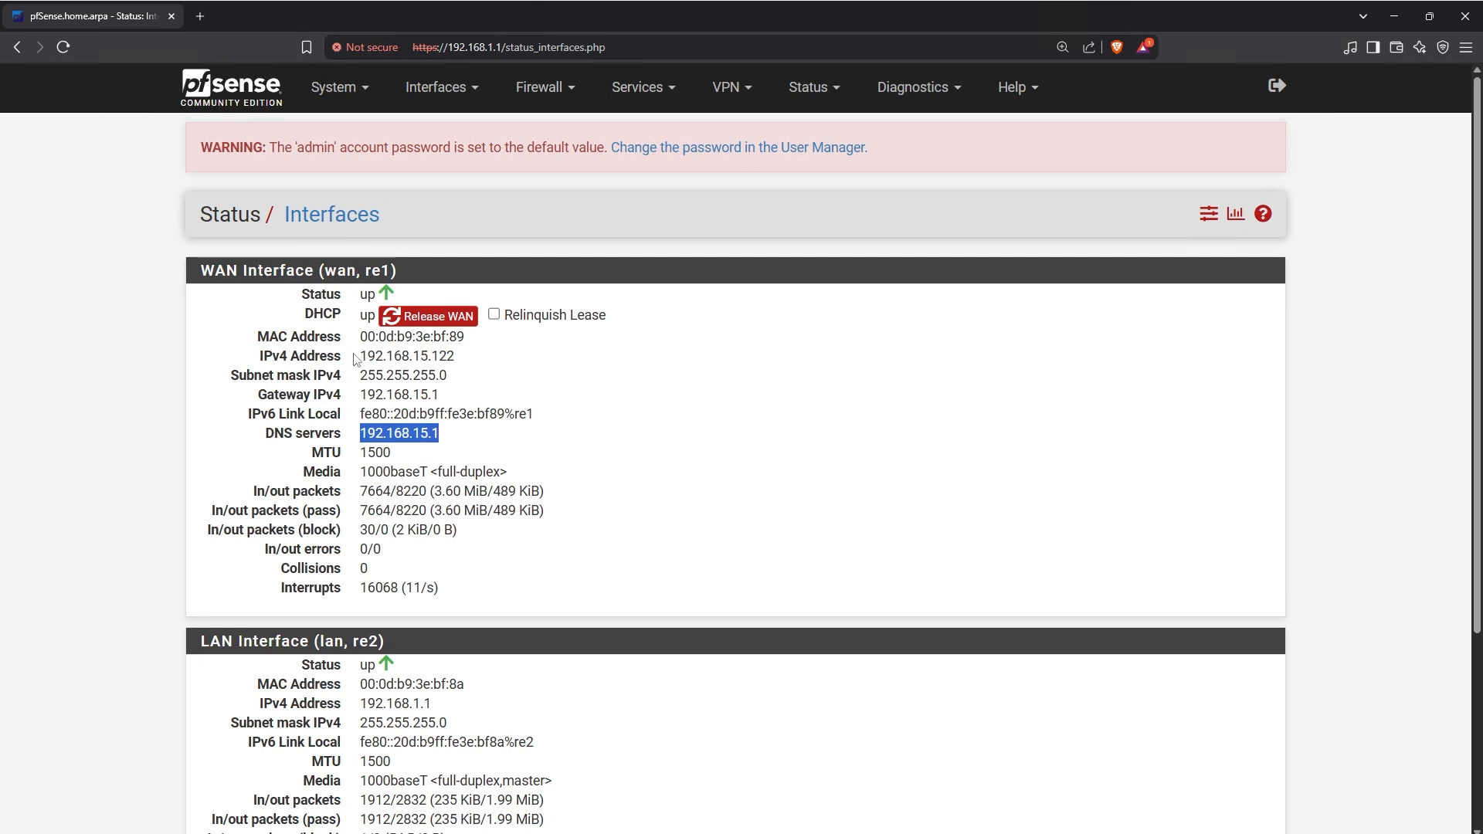
{"action": "left_click_drag", "start_coordinate": [368, 355], "coordinate": [461, 361]}
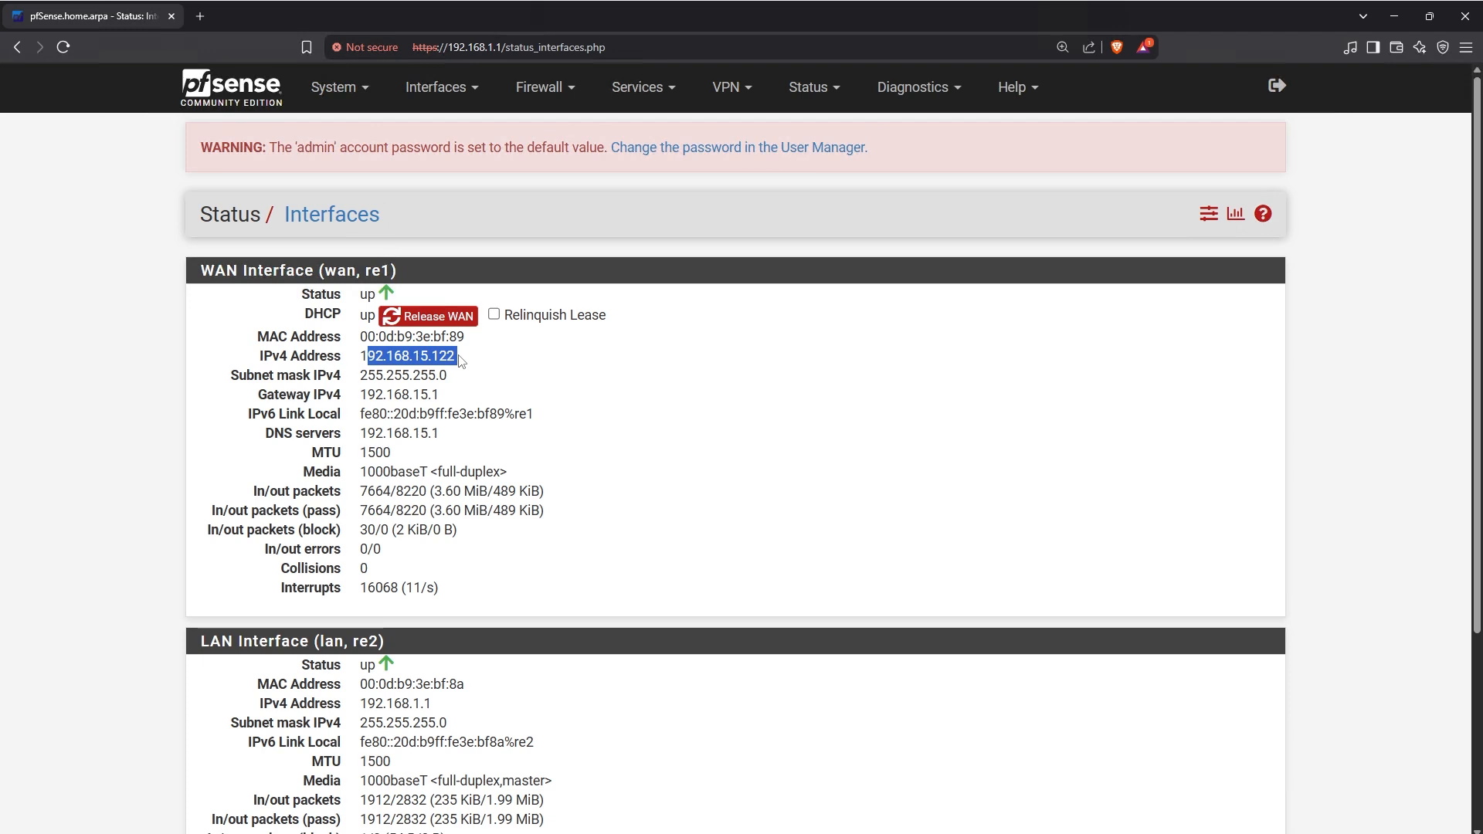
{"action": "left_click", "coordinate": [124, 394]}
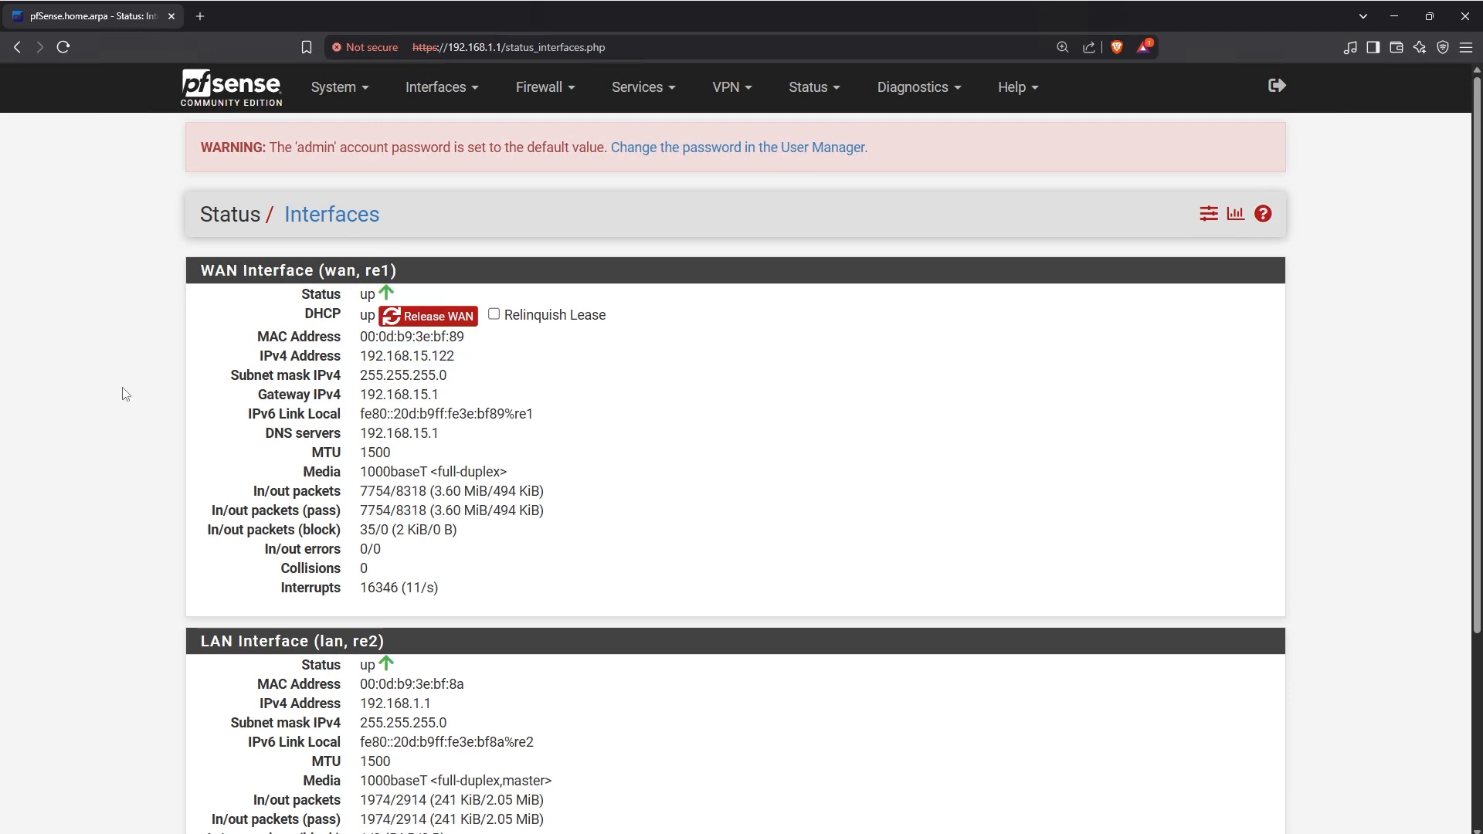
Step: Open the system's General Setup and add DNS server rows until there are four blank entries
{"action": "left_click", "coordinate": [342, 99]}
{"action": "left_click", "coordinate": [351, 188]}
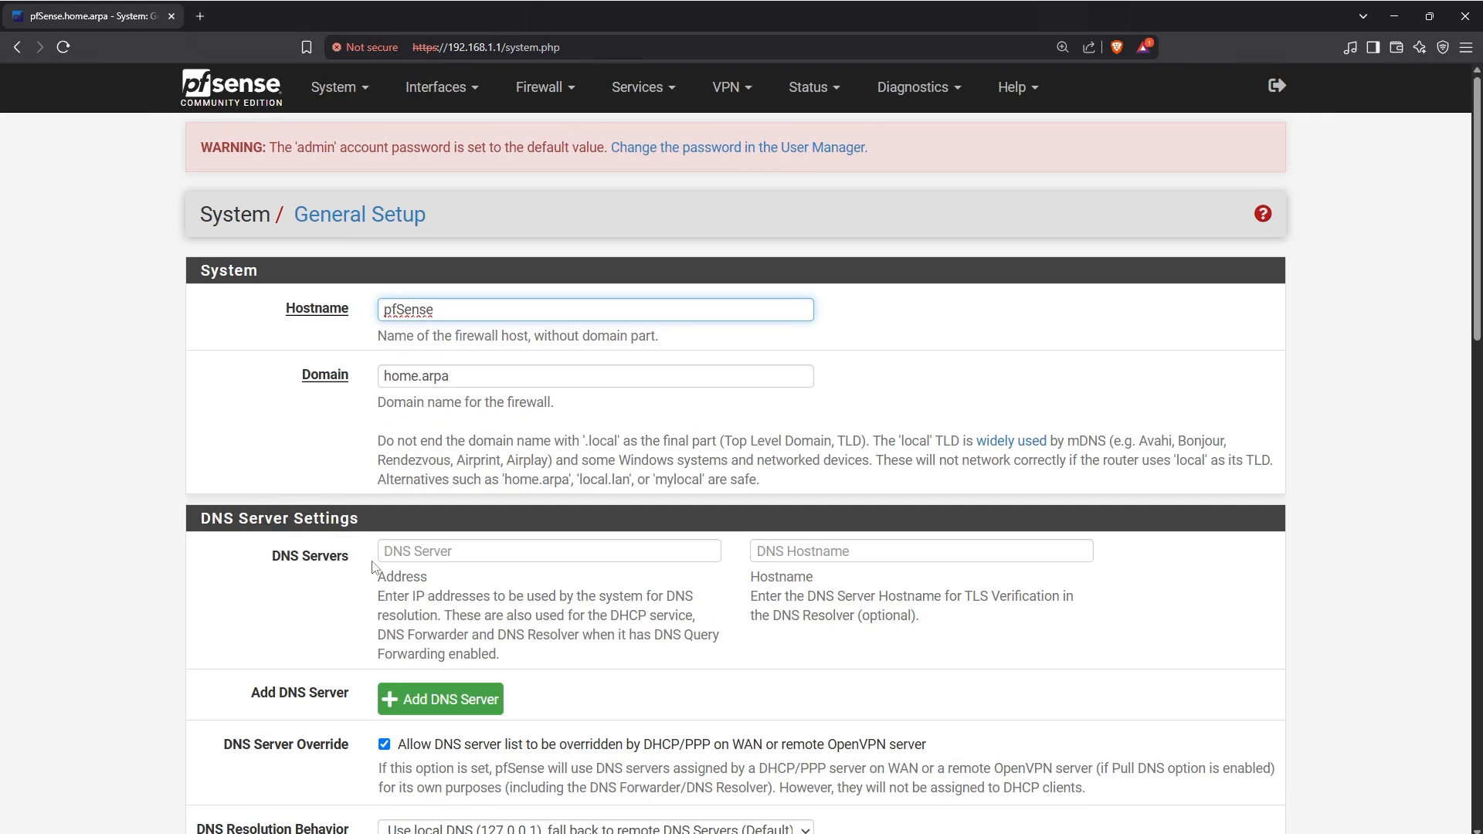
{"action": "left_click", "coordinate": [385, 551]}
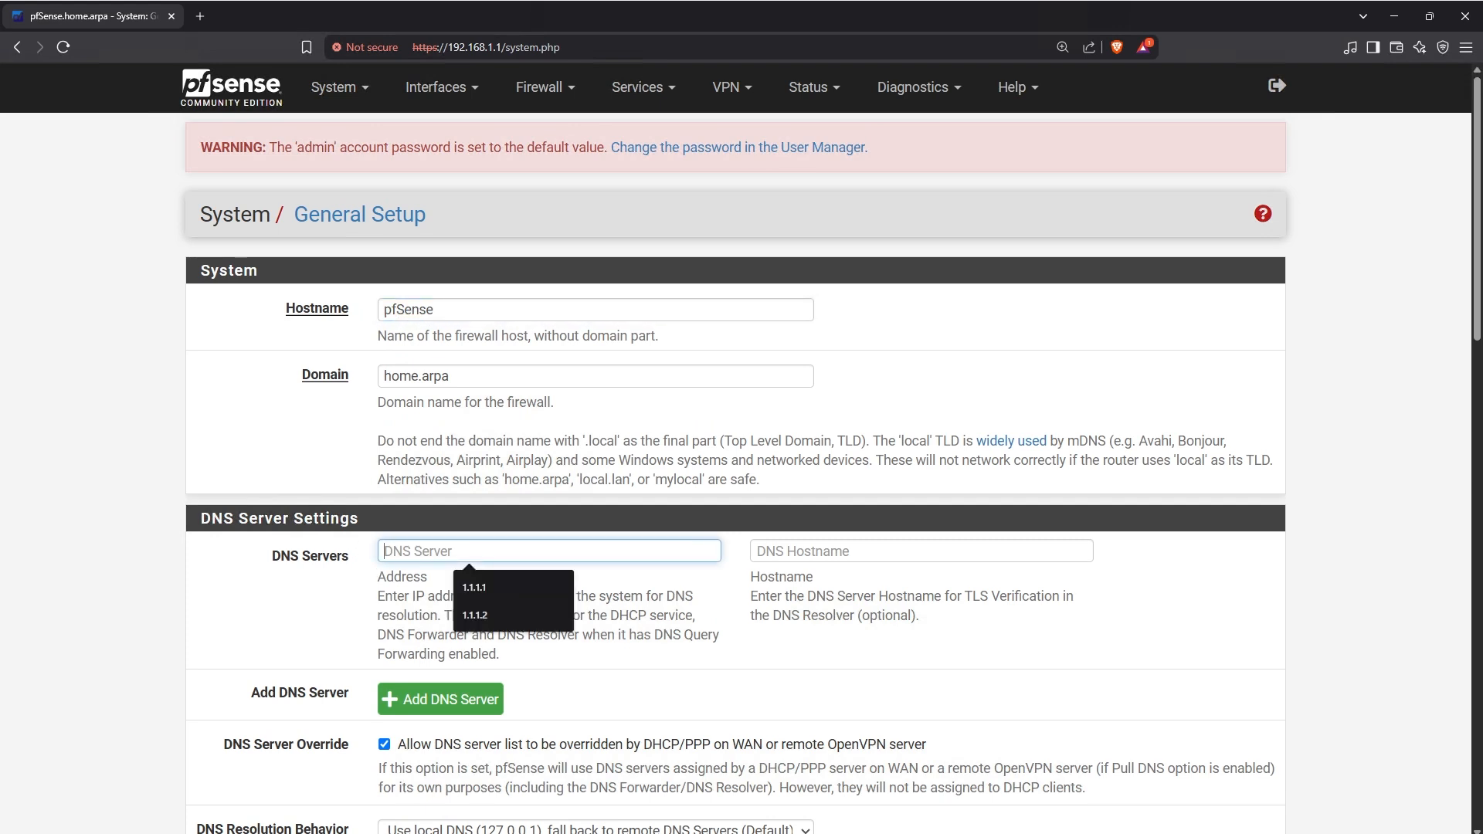
{"action": "left_click", "coordinate": [413, 704]}
{"action": "left_click", "coordinate": [421, 745]}
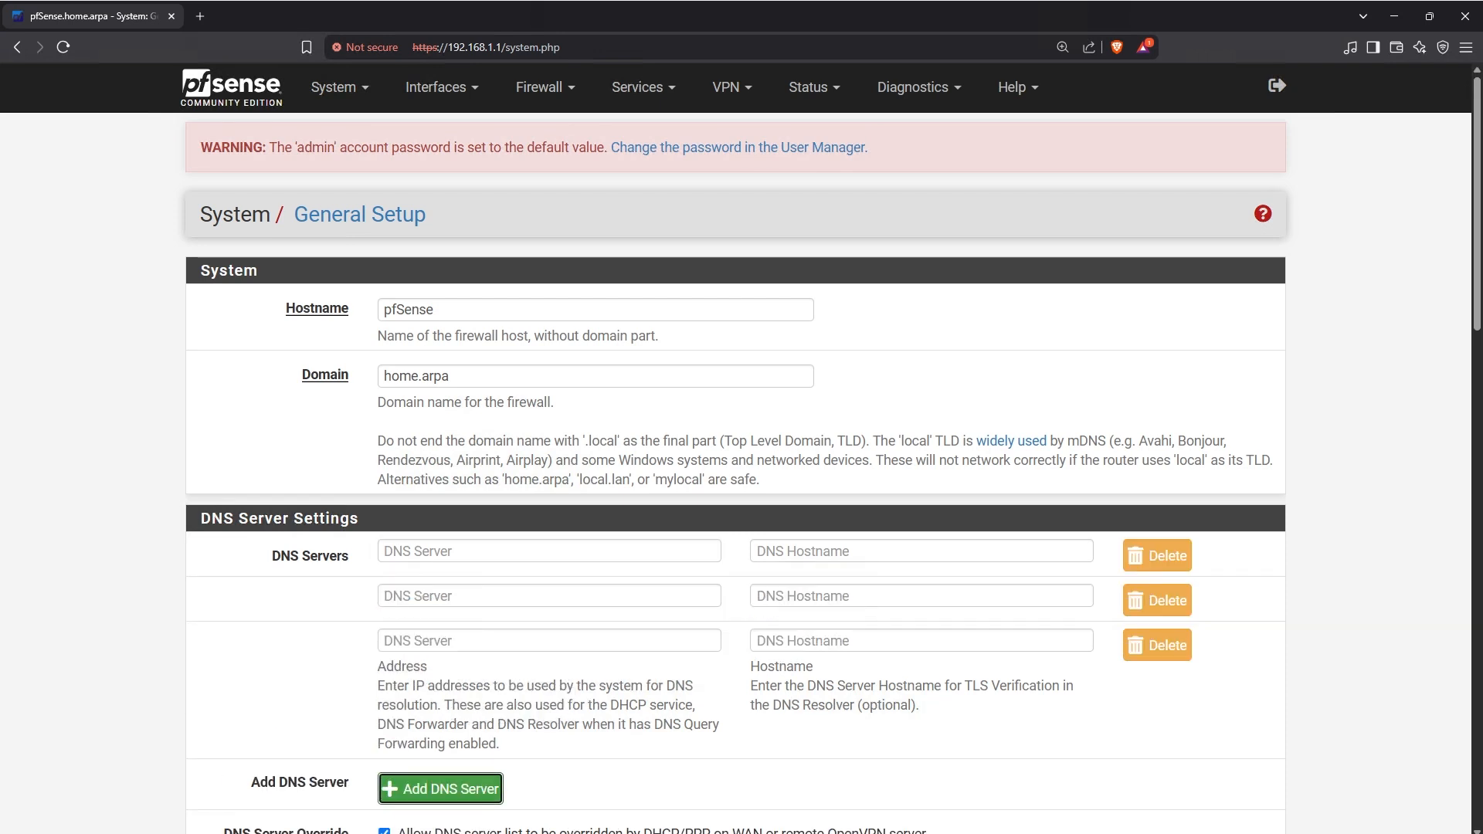
{"action": "left_click", "coordinate": [429, 789]}
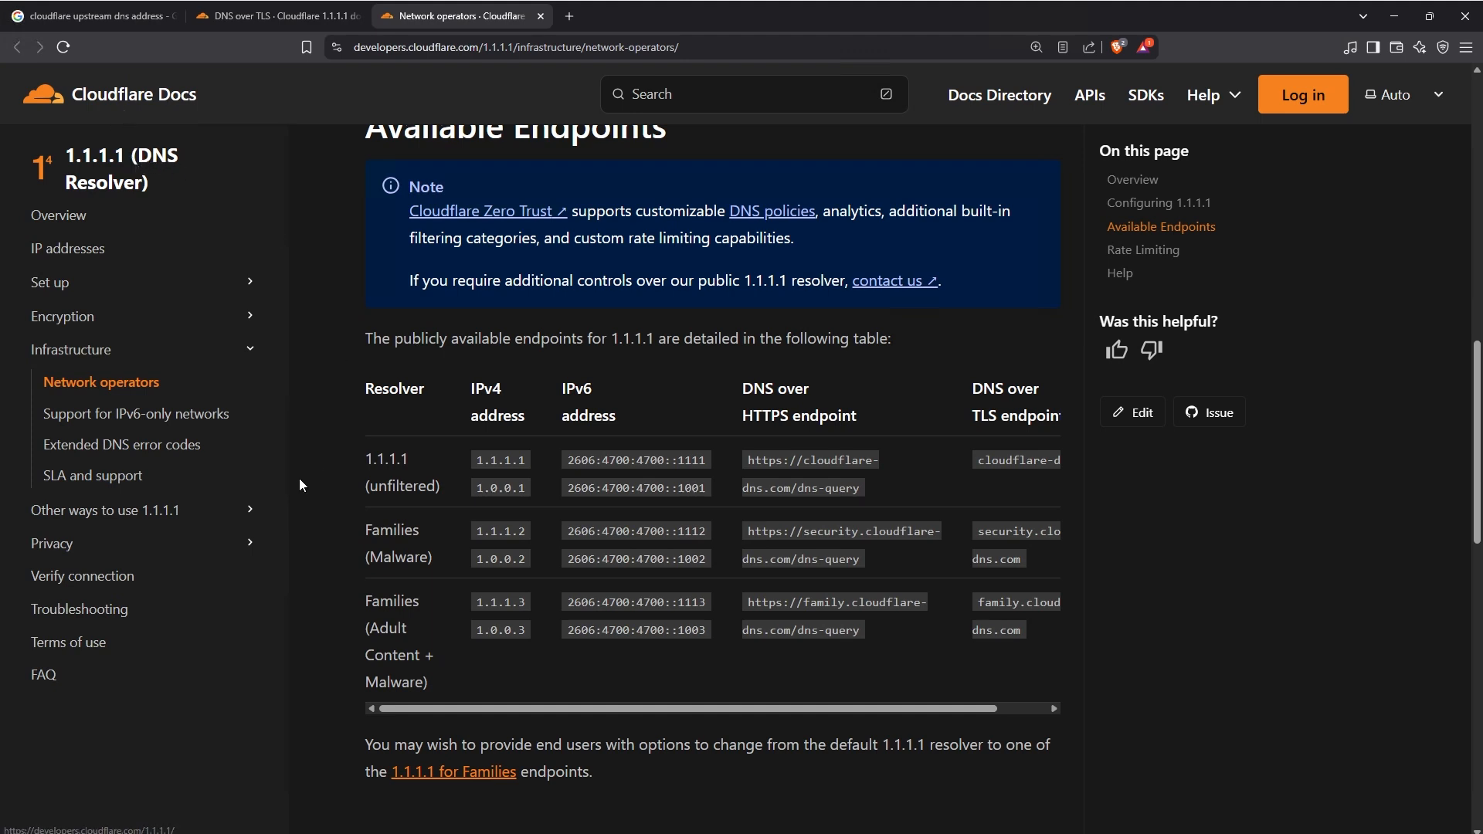
Step: Switch to the Cloudflare 1.1.1.1 documentation and compare the unfiltered, malware and adult-content resolvers, checking the malware resolver's IPv4 addresses
{"action": "left_click_drag", "start_coordinate": [365, 459], "coordinate": [434, 497]}
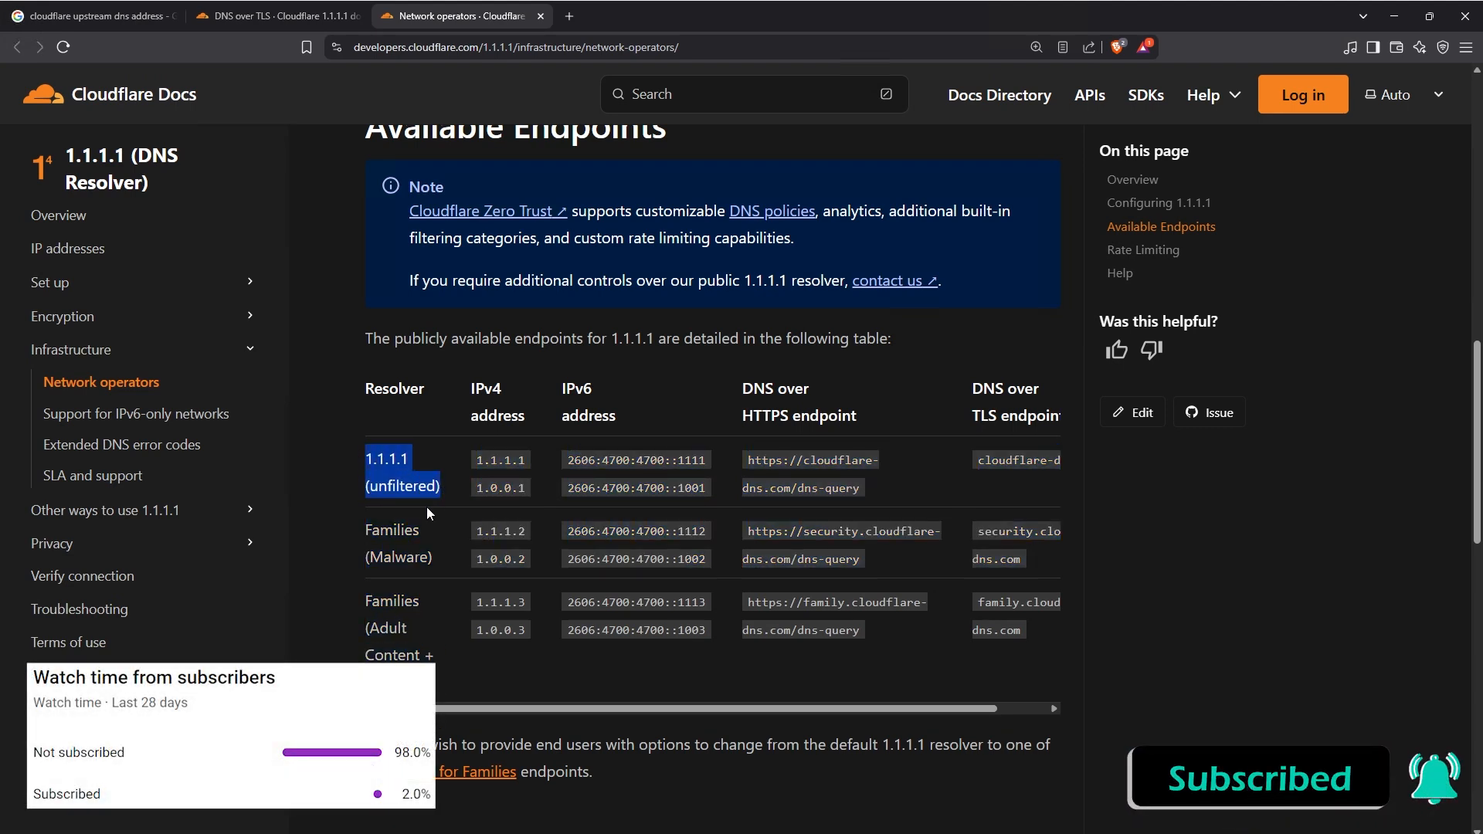
{"action": "left_click_drag", "start_coordinate": [365, 529], "coordinate": [420, 558]}
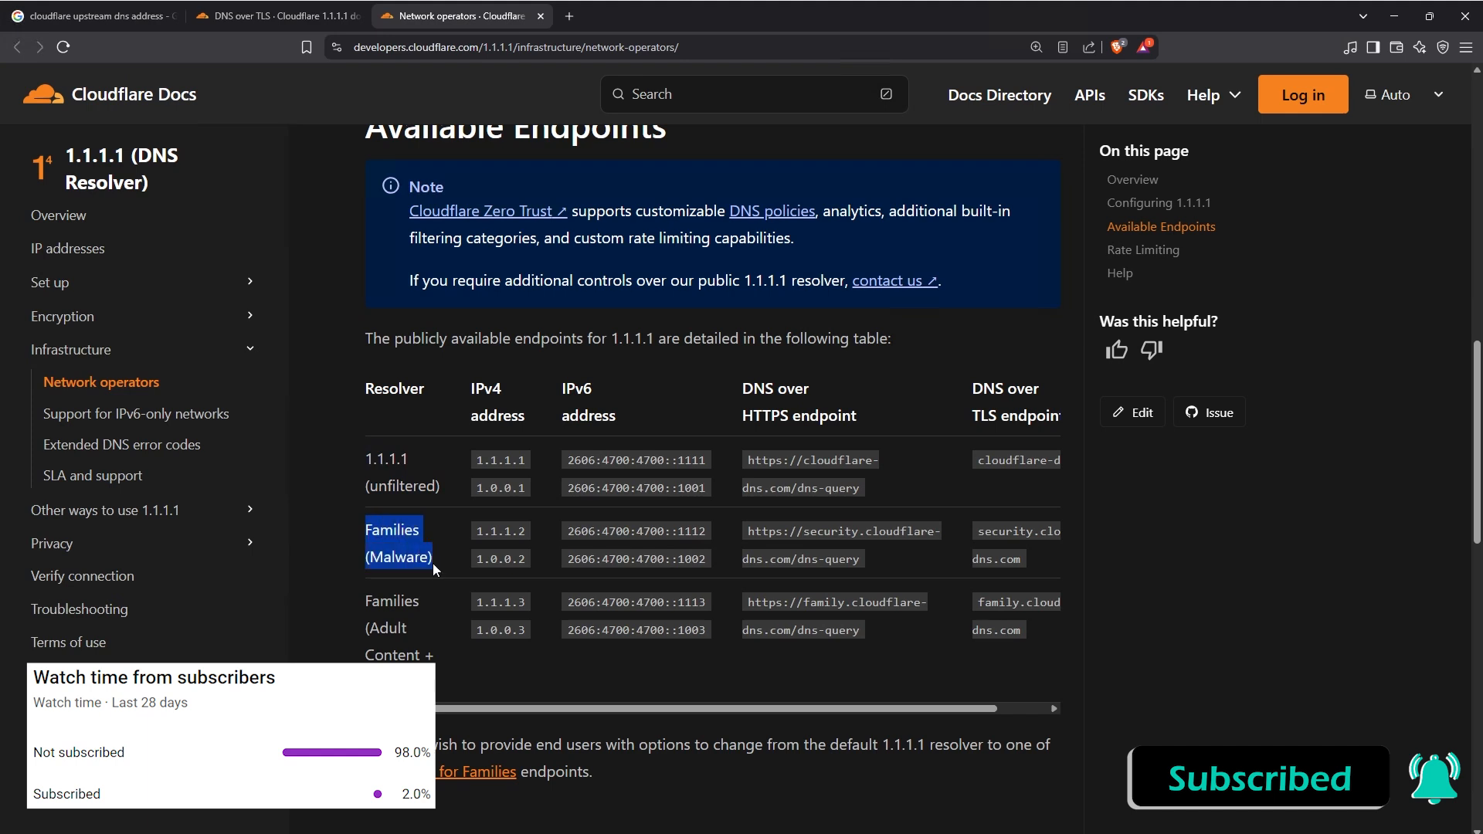
{"action": "left_click_drag", "start_coordinate": [435, 559], "coordinate": [360, 559]}
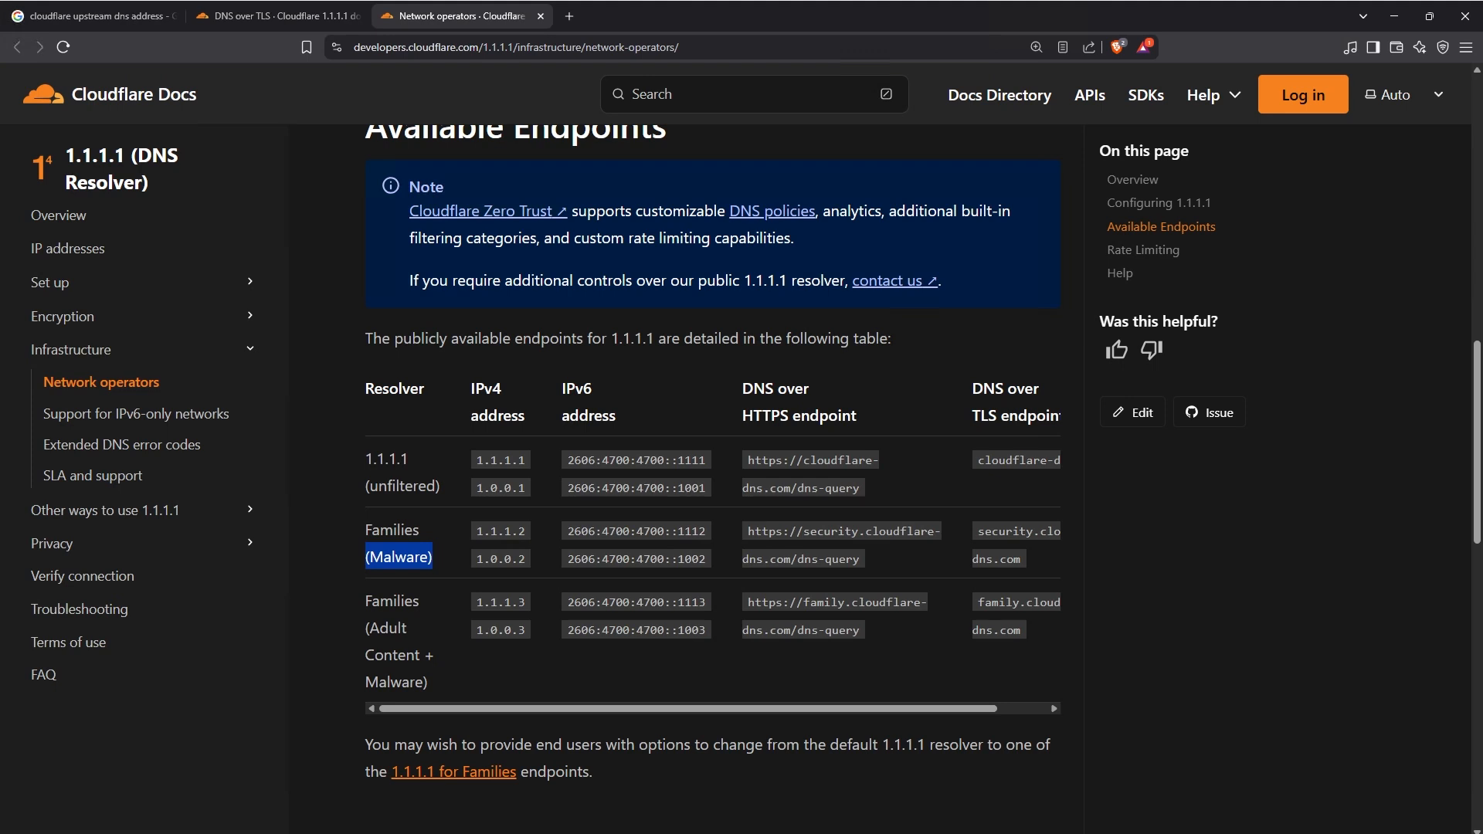
{"action": "left_click_drag", "start_coordinate": [365, 593], "coordinate": [424, 654]}
{"action": "left_click", "coordinate": [468, 528]}
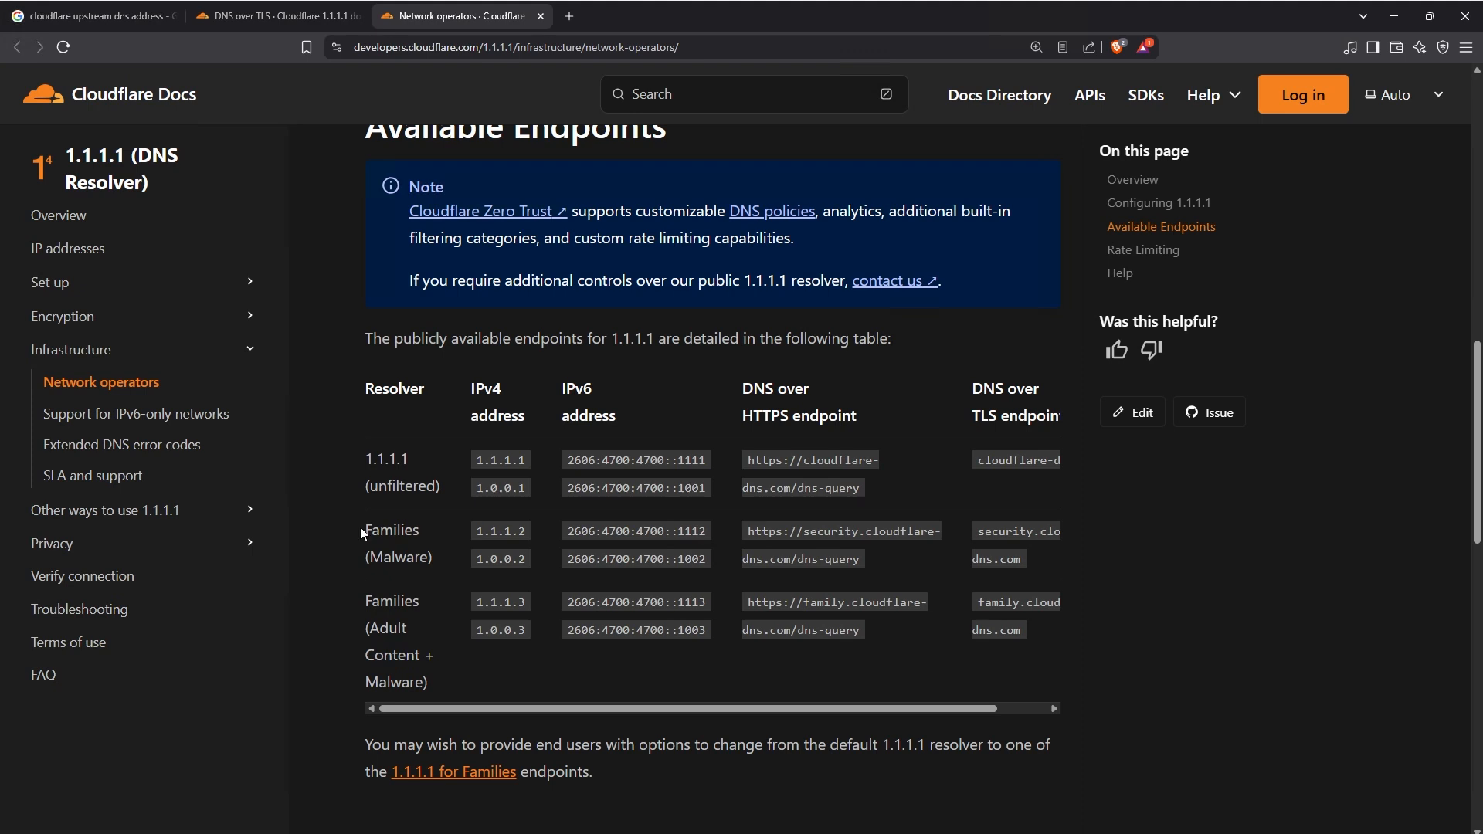
{"action": "left_click_drag", "start_coordinate": [361, 529], "coordinate": [525, 559]}
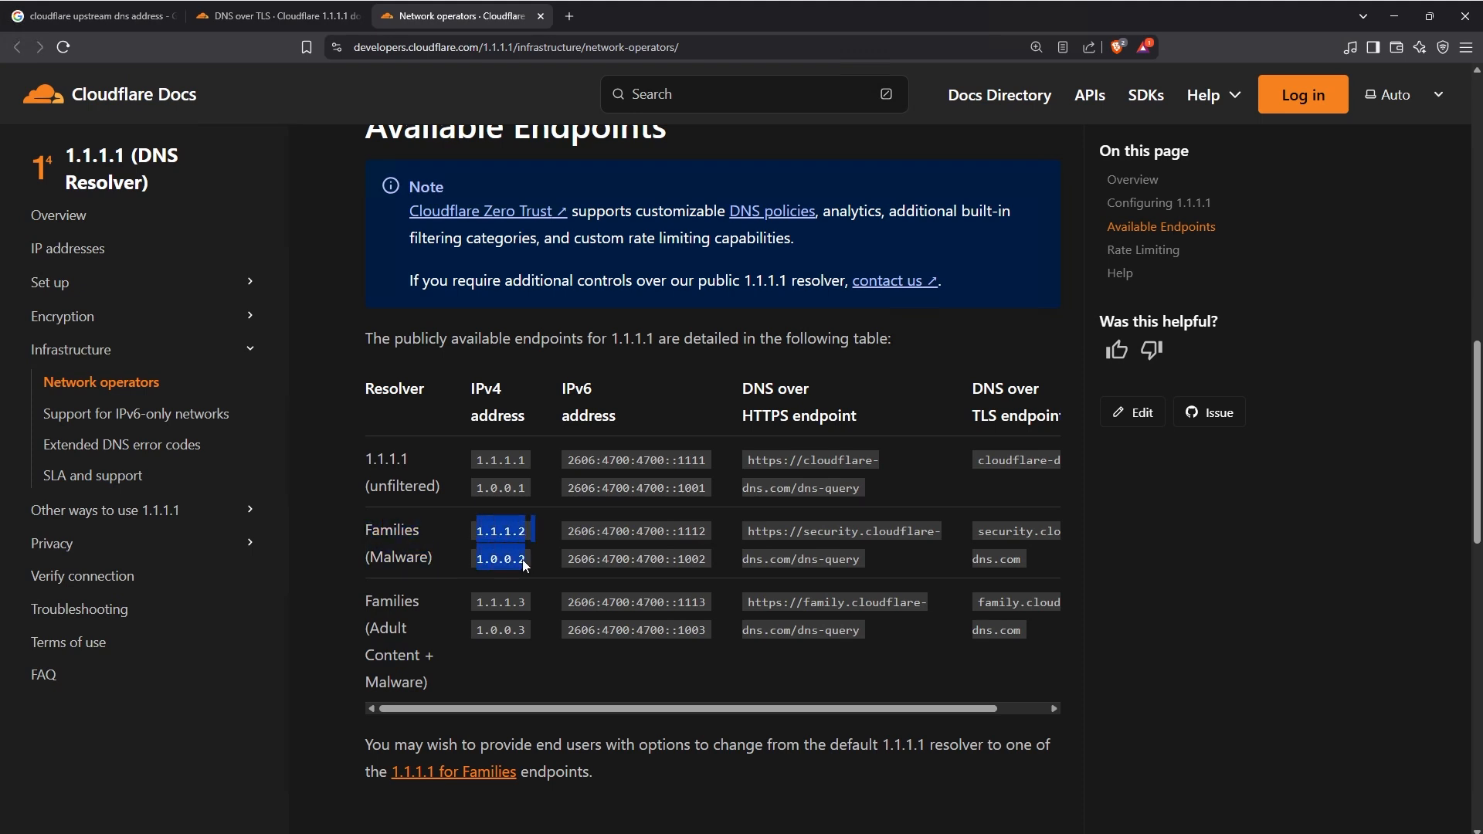
{"action": "left_click", "coordinate": [437, 527]}
Step: Copy the IPv4 address 1.1.1.2 of the Families (Malware) resolver from Cloudflare's endpoints table
{"action": "mouse_move", "coordinate": [475, 529]}
{"action": "left_mouse_down"}
{"action": "mouse_move", "coordinate": [533, 557]}
{"action": "mouse_move", "coordinate": [489, 532]}
{"action": "left_mouse_up"}
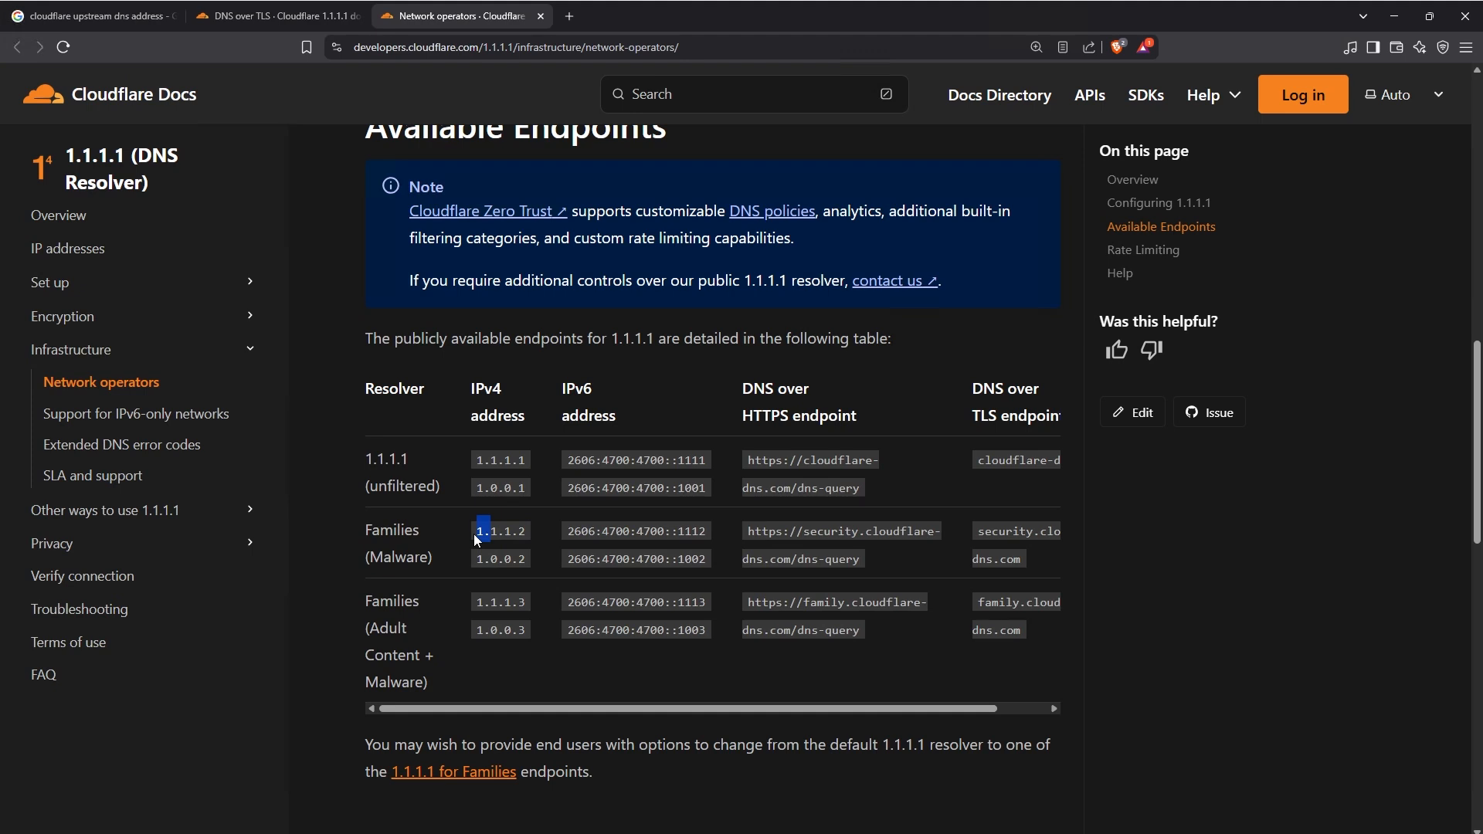
{"action": "left_click_drag", "start_coordinate": [483, 531], "coordinate": [519, 532]}
{"action": "right_click", "coordinate": [517, 534]}
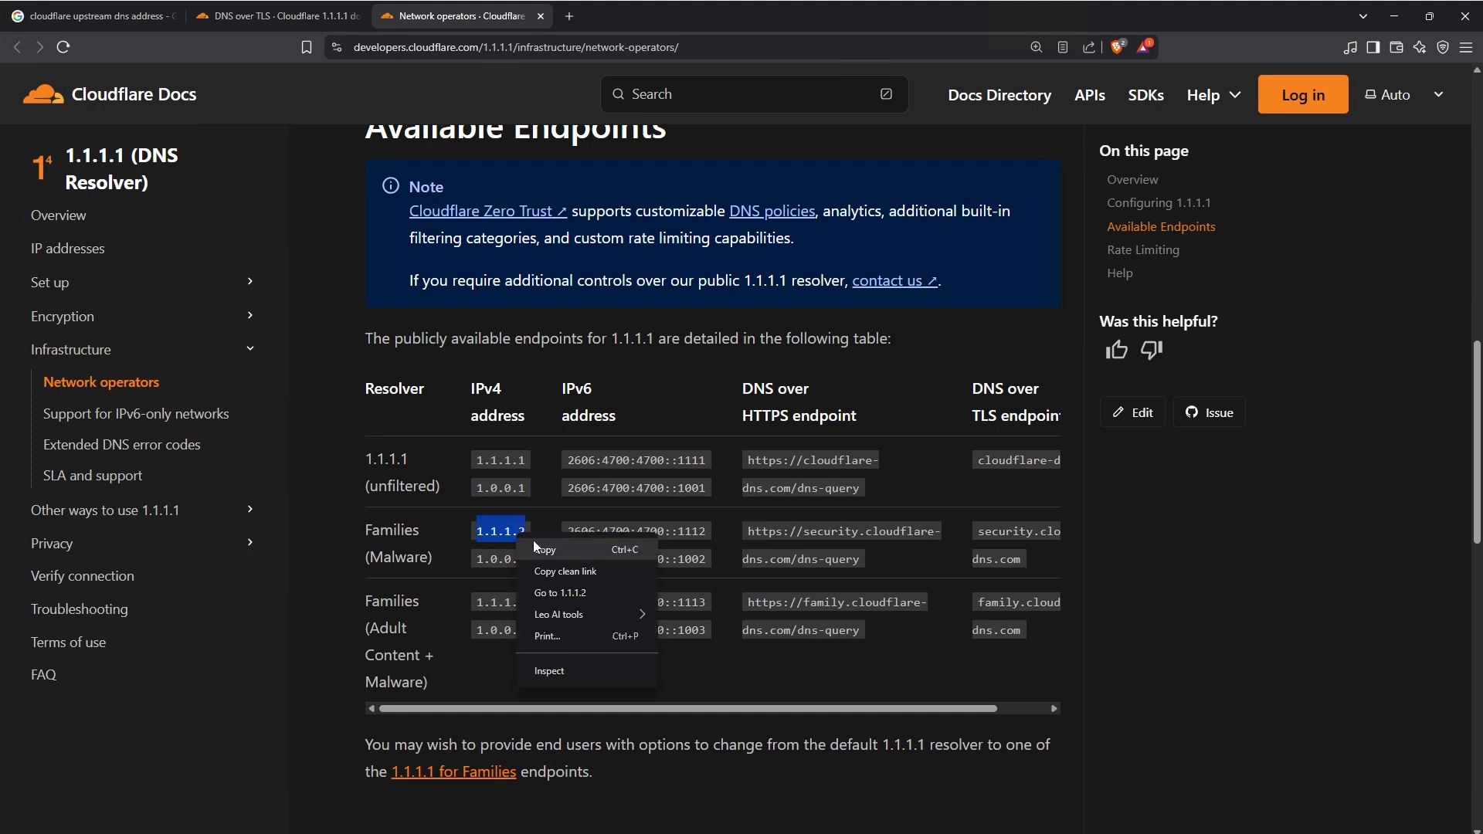
{"action": "left_click", "coordinate": [549, 550]}
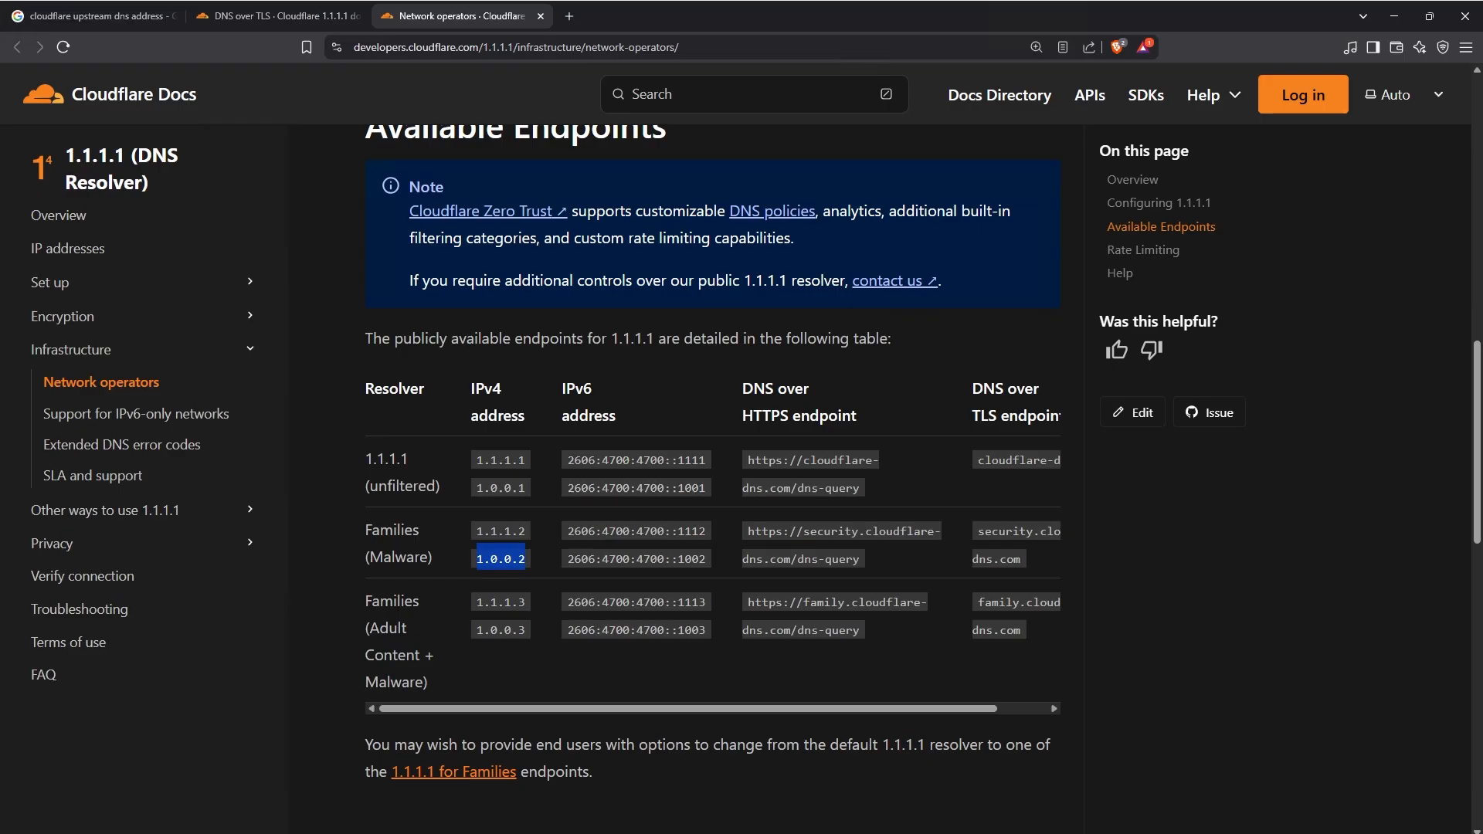
Step: Copy the malware resolver's IPv6 address 2606:4700:4700::1112 from the Cloudflare table and enter it as the third DNS server in pfSense
{"action": "left_click_drag", "start_coordinate": [572, 531], "coordinate": [704, 530]}
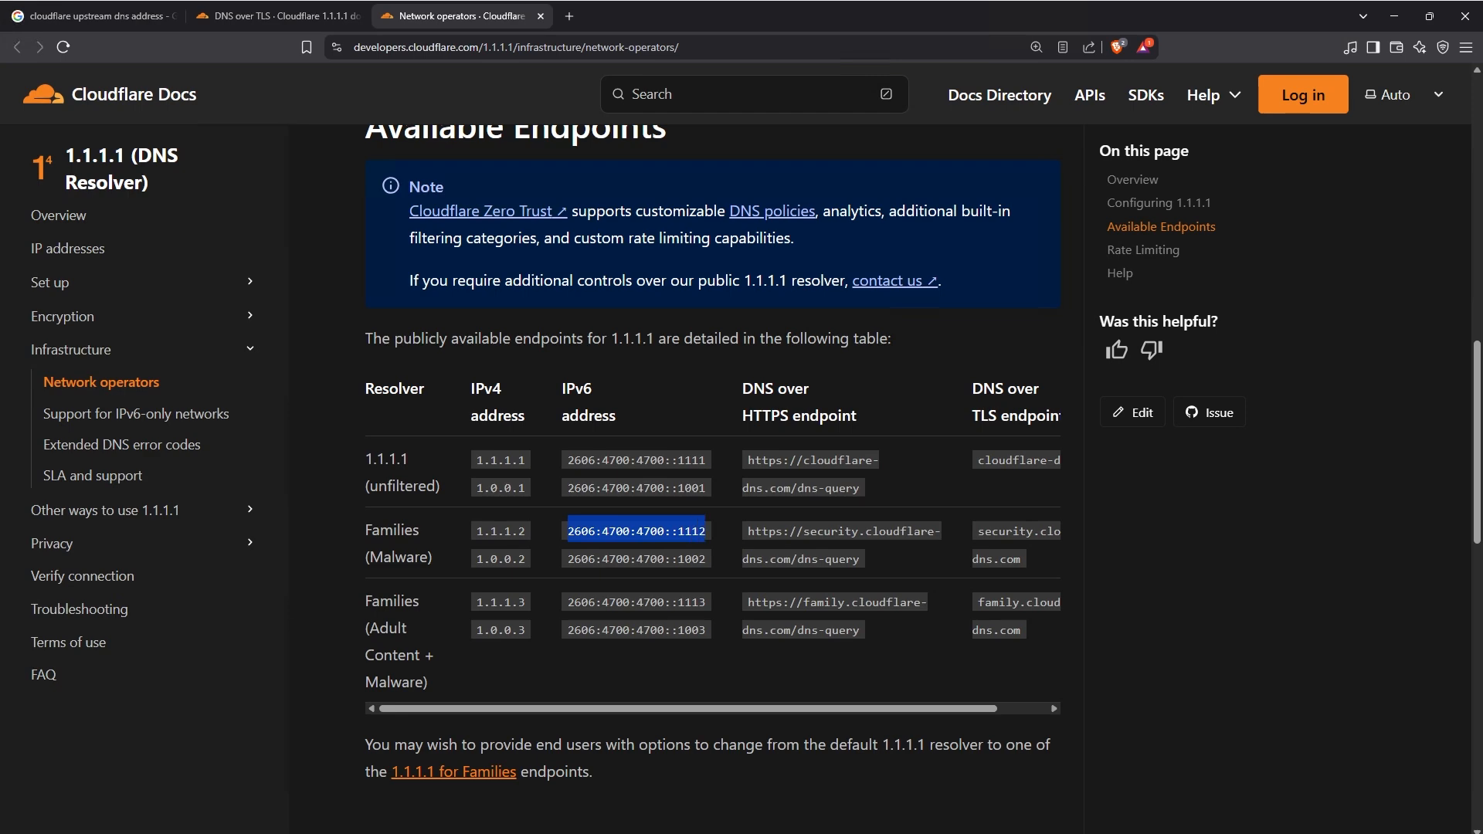
{"action": "right_click", "coordinate": [705, 533]}
{"action": "left_click", "coordinate": [728, 546]}
{"action": "left_click", "coordinate": [548, 640]}
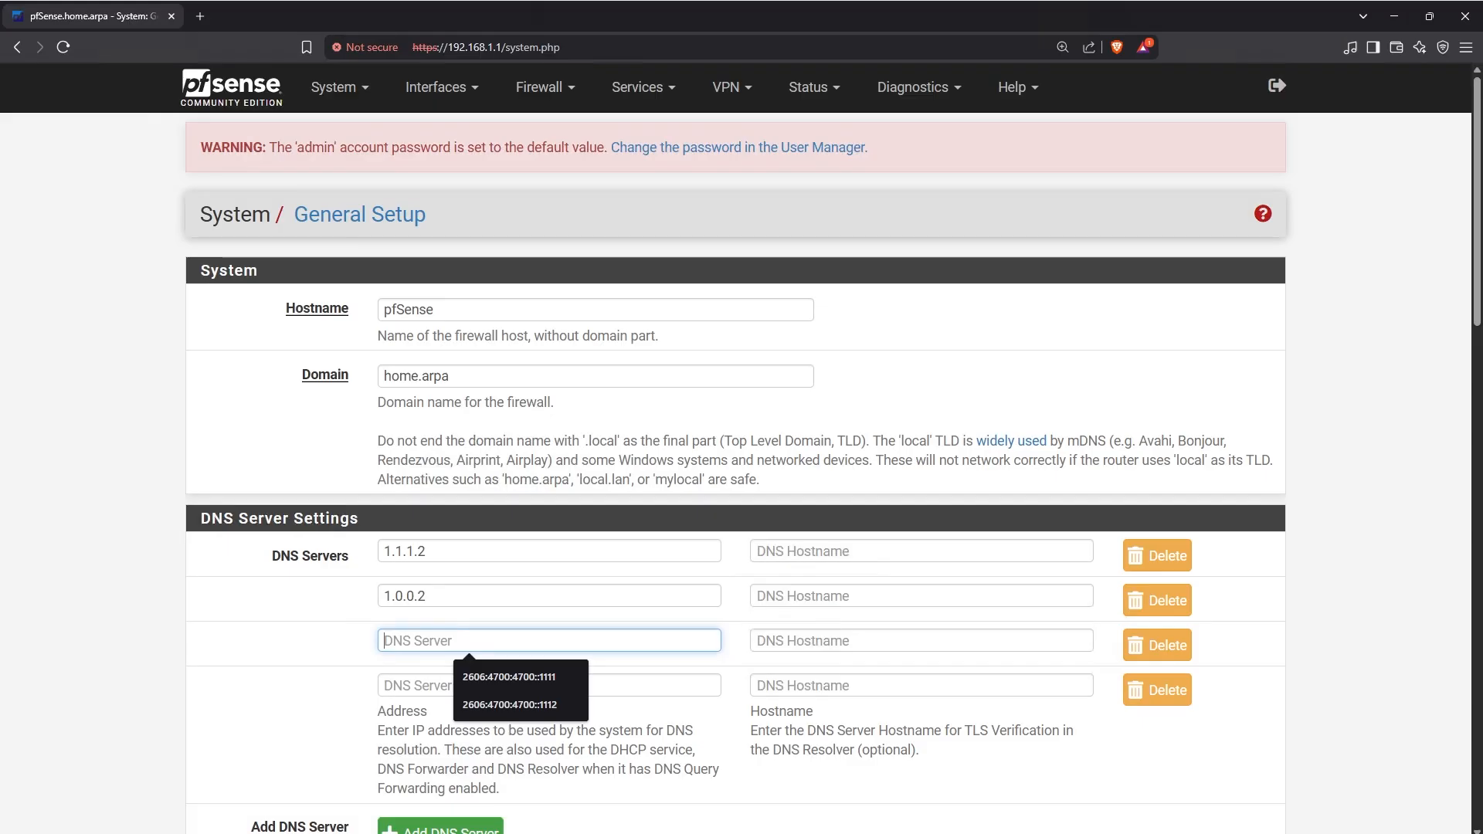
{"action": "key", "text": "ctrl+v"}
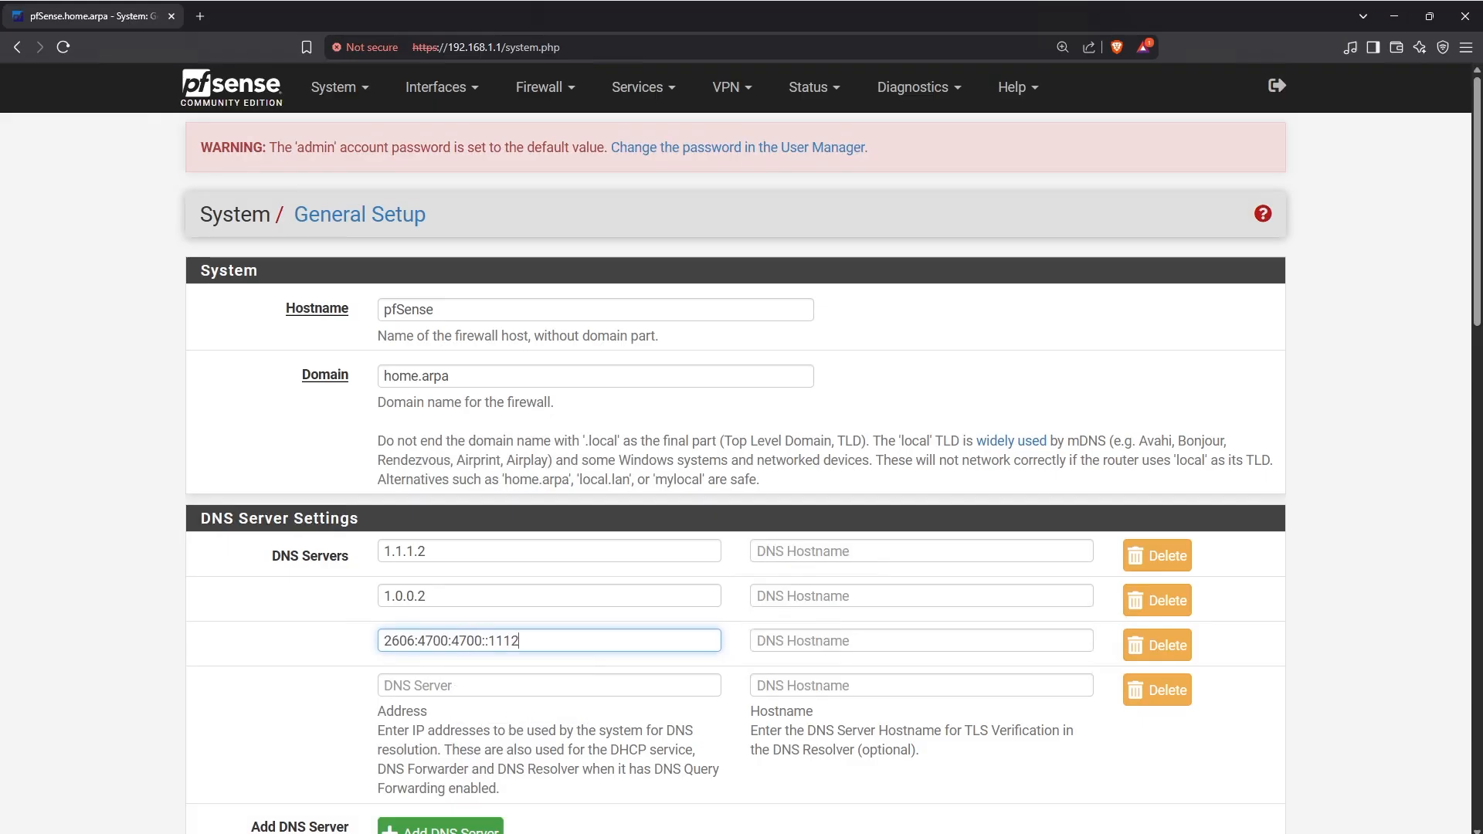
Step: Enter 2606:4700:4700::1002 as the fourth DNS server address and check it alongside the second server's IPv4 address
{"action": "left_click", "coordinate": [523, 685]}
{"action": "key", "text": "ctrl+v"}
{"action": "key", "text": "shift+Left"}
{"action": "key", "text": "shift+Left"}
{"action": "key", "text": "shift+Left"}
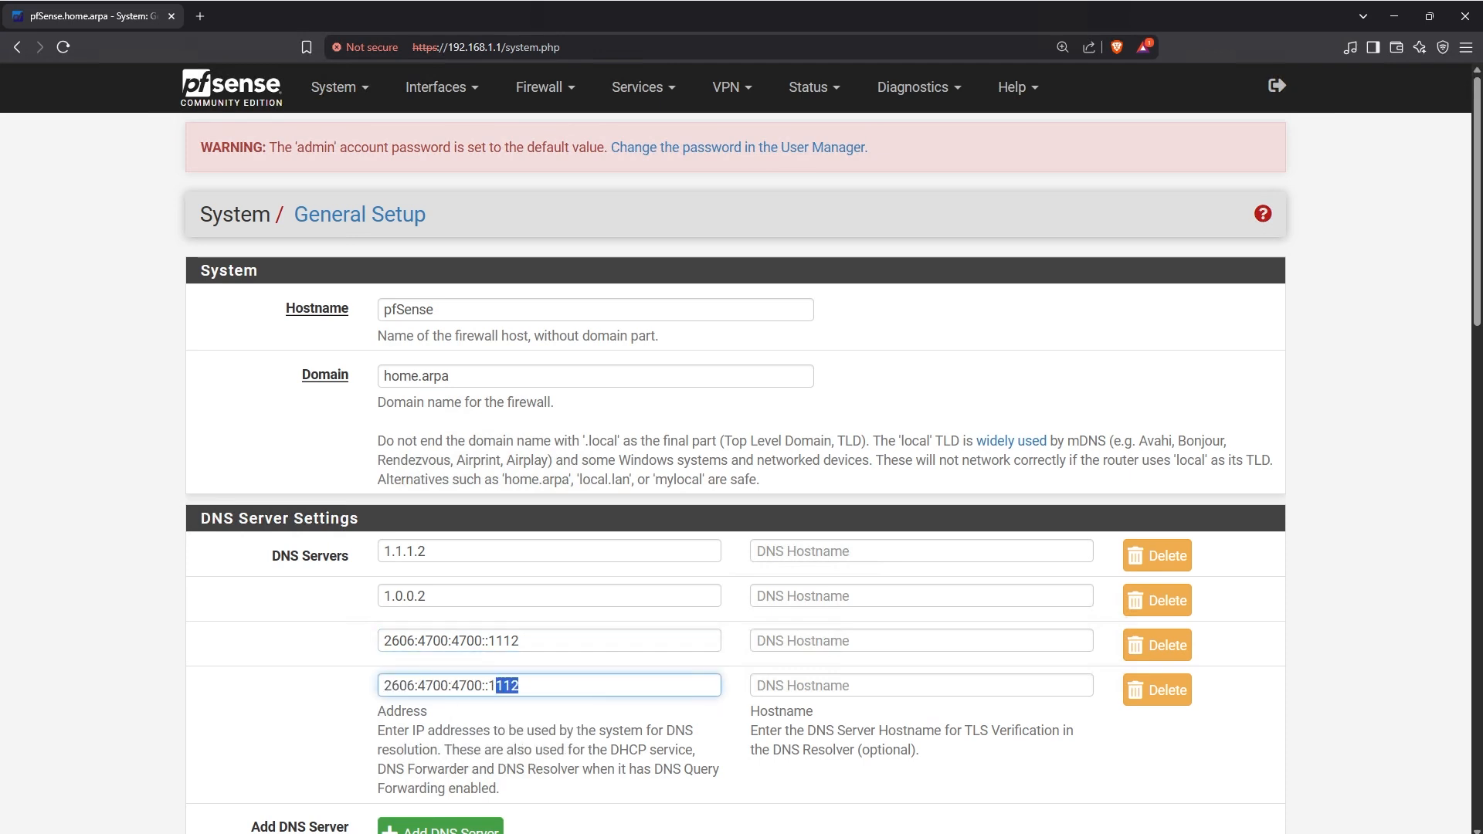
{"action": "key", "text": "BackSpace"}
{"action": "type", "text": "002"}
{"action": "left_click_drag", "start_coordinate": [520, 685], "coordinate": [489, 686]}
{"action": "left_click", "coordinate": [528, 686]}
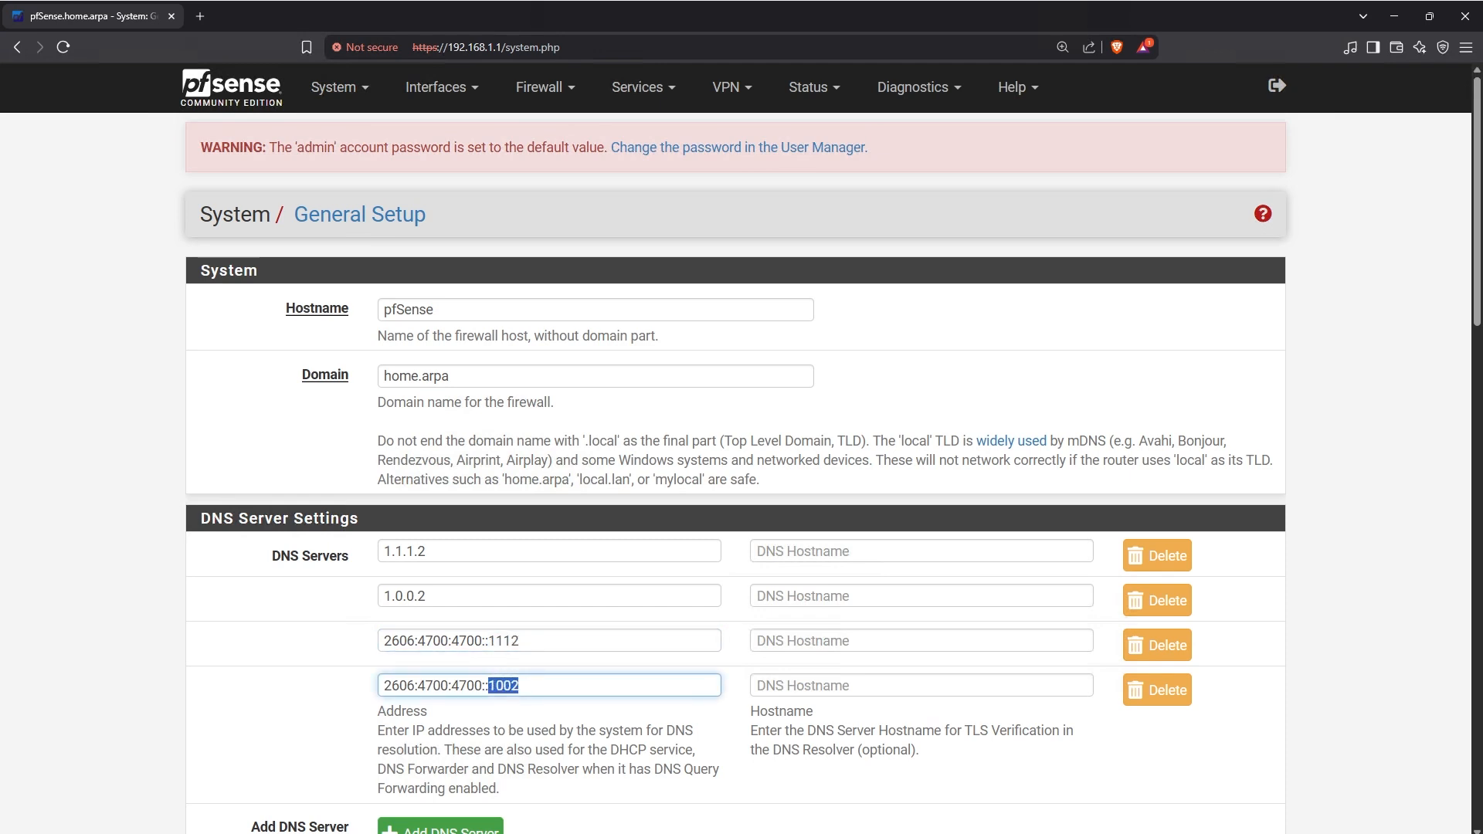
{"action": "left_click_drag", "start_coordinate": [428, 597], "coordinate": [379, 602]}
{"action": "left_click", "coordinate": [435, 597]}
Step: Return to Cloudflare's endpoints table and compare the DNS over HTTPS and DNS over TLS endpoints of the Families (Malware) resolver
{"action": "left_click", "coordinate": [841, 552]}
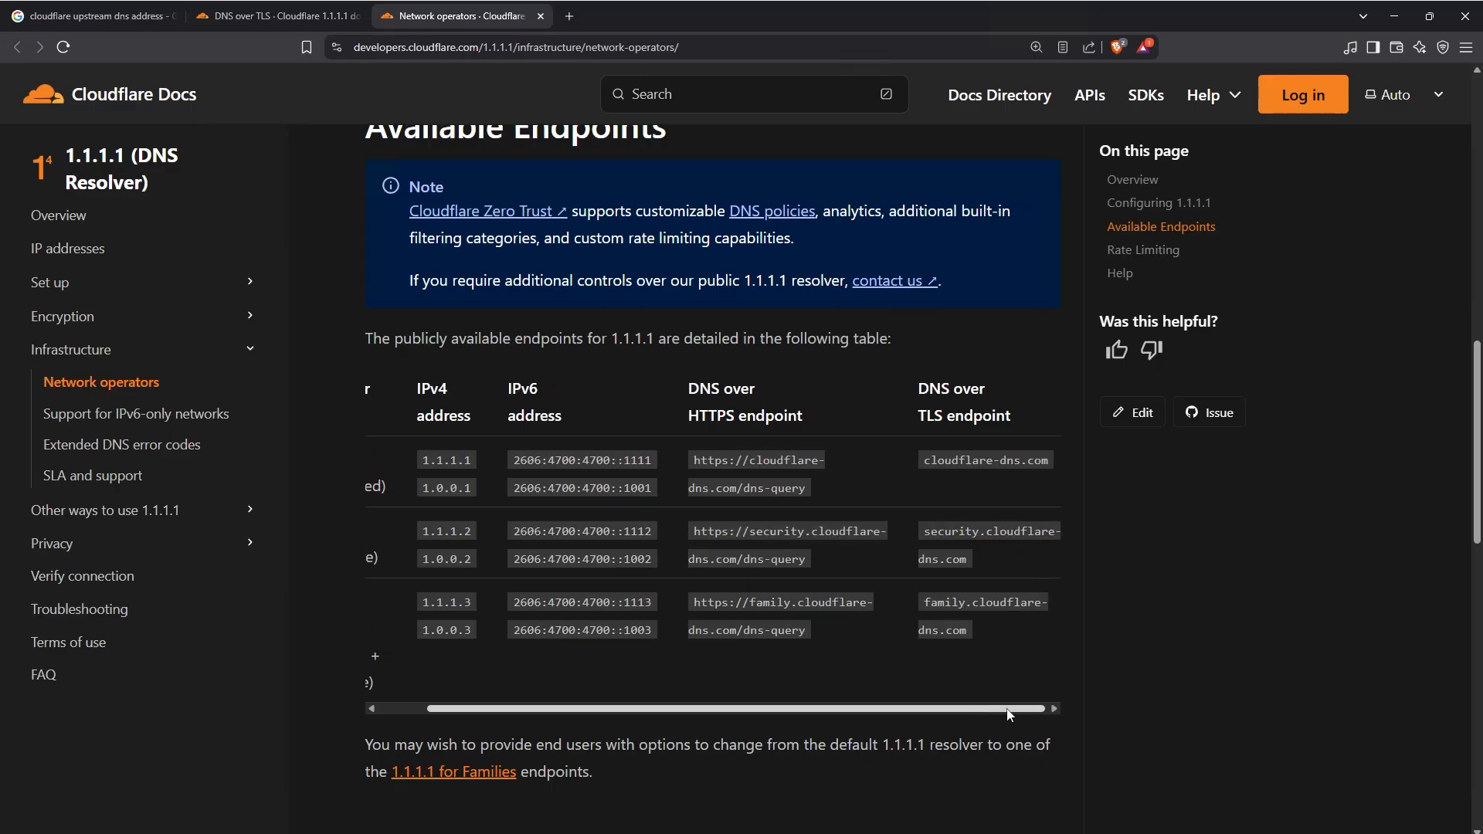
{"action": "left_click_drag", "start_coordinate": [1010, 709], "coordinate": [1046, 703]}
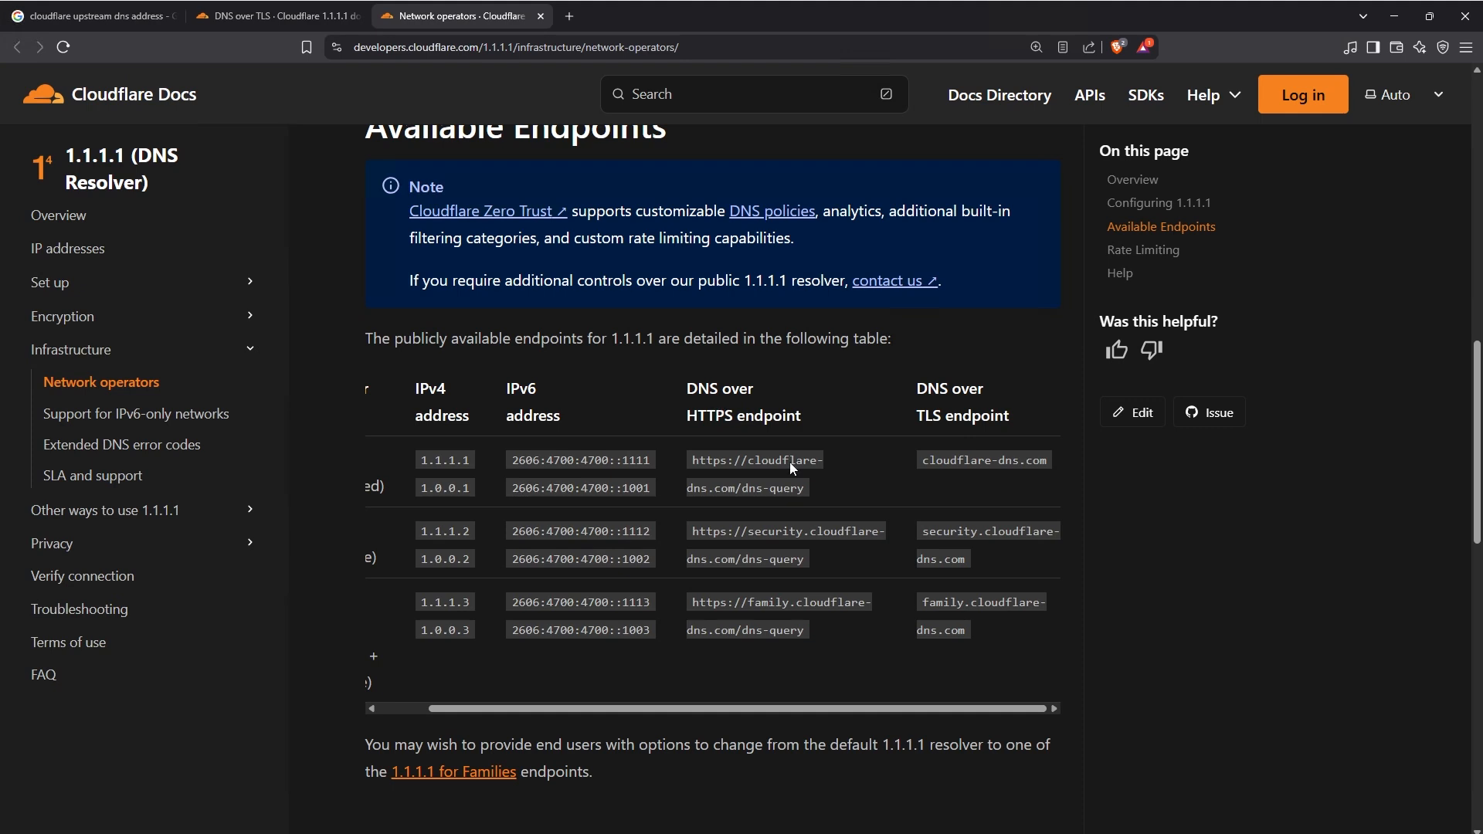
{"action": "left_click_drag", "start_coordinate": [692, 530], "coordinate": [809, 564]}
{"action": "left_click_drag", "start_coordinate": [919, 532], "coordinate": [984, 575]}
{"action": "left_click_drag", "start_coordinate": [917, 384], "coordinate": [1006, 417]}
{"action": "left_click_drag", "start_coordinate": [686, 388], "coordinate": [755, 417]}
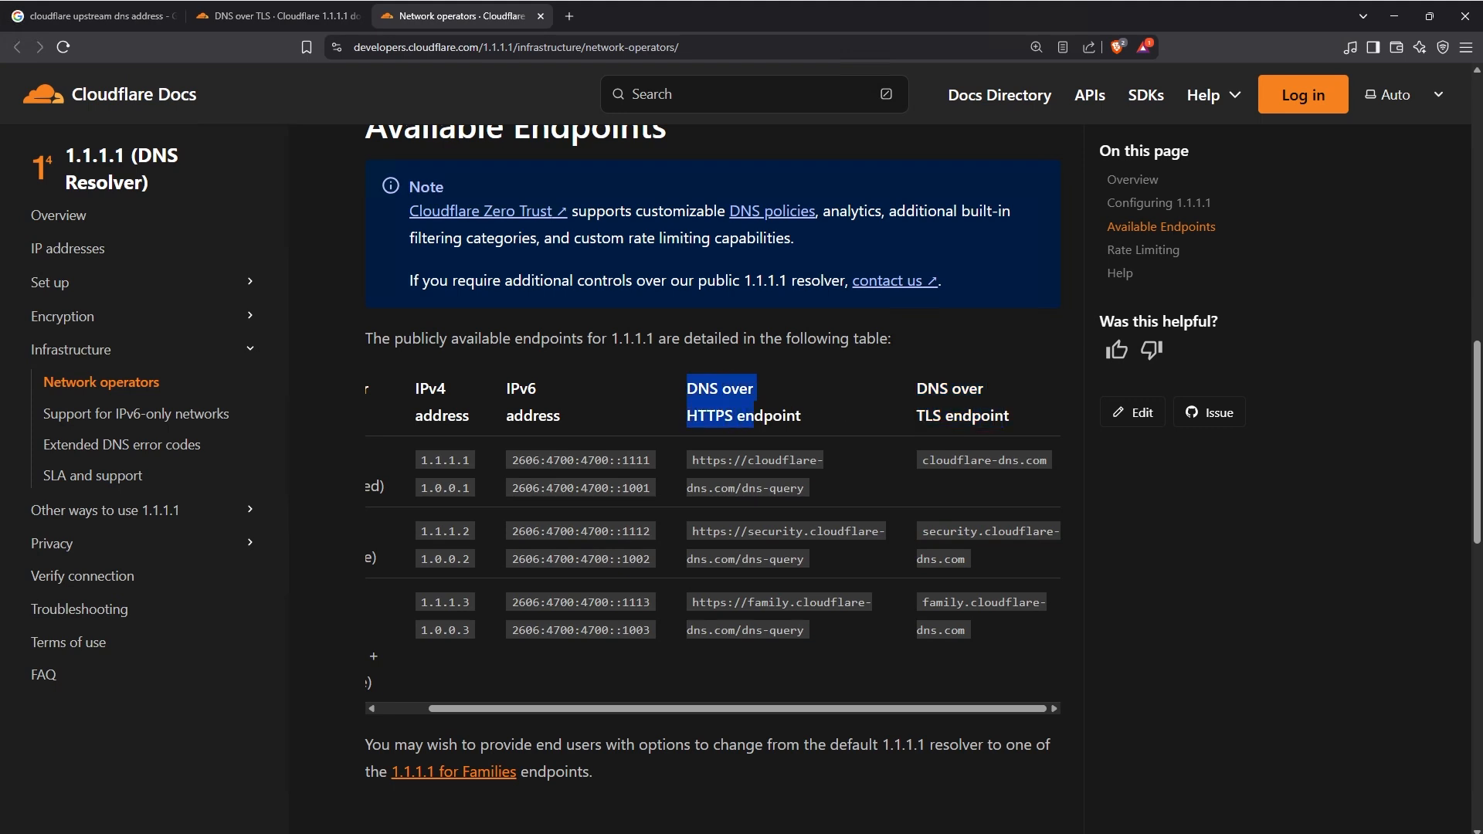
Step: Copy the DNS over TLS endpoint security.cloudflare-dns.com of the malware resolver from Cloudflare's endpoints table
{"action": "left_click_drag", "start_coordinate": [917, 388], "coordinate": [982, 417]}
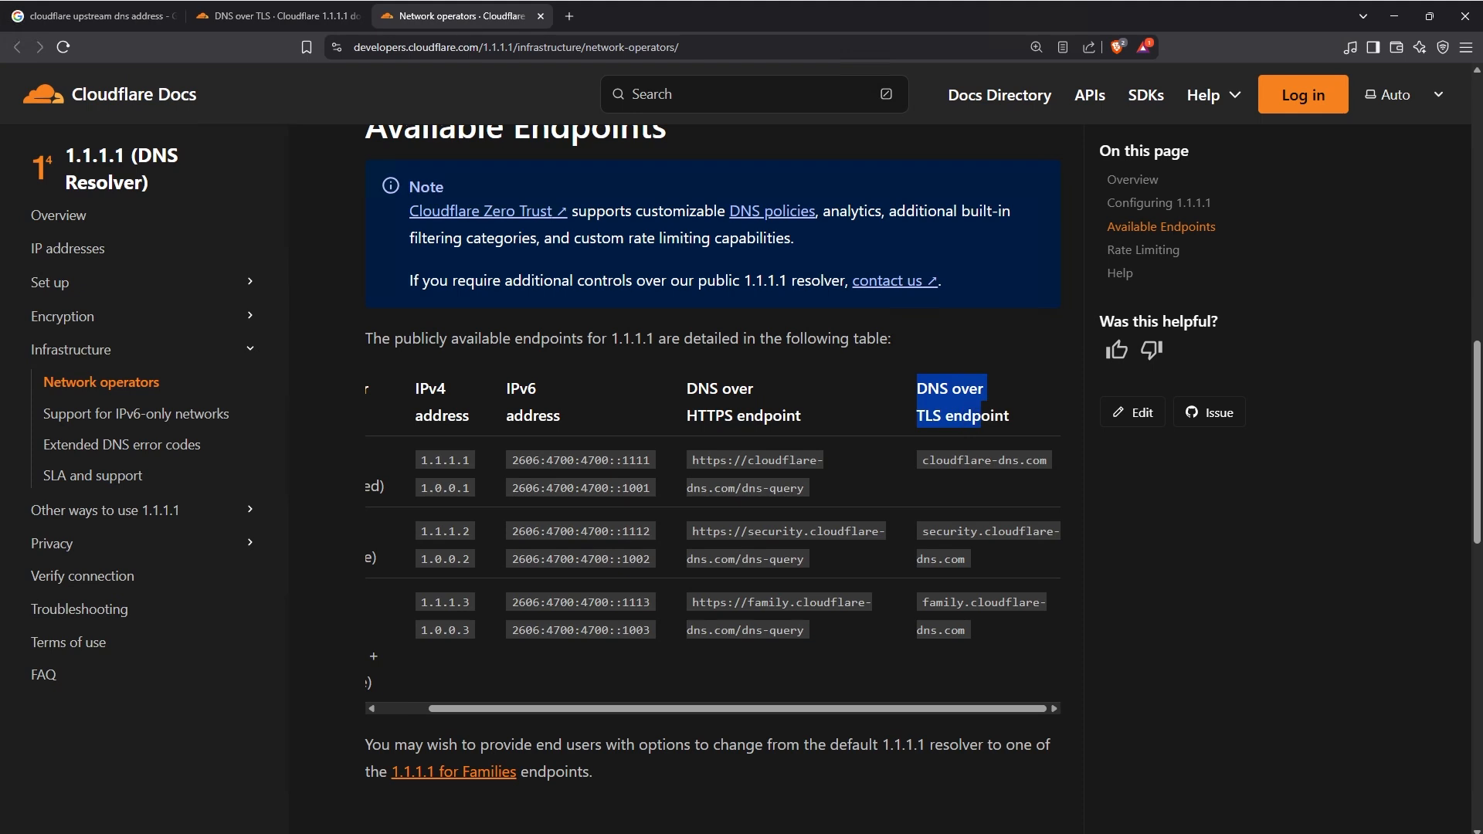
{"action": "left_click", "coordinate": [968, 566]}
{"action": "left_click_drag", "start_coordinate": [968, 566], "coordinate": [922, 531]}
{"action": "right_click", "coordinate": [936, 533]}
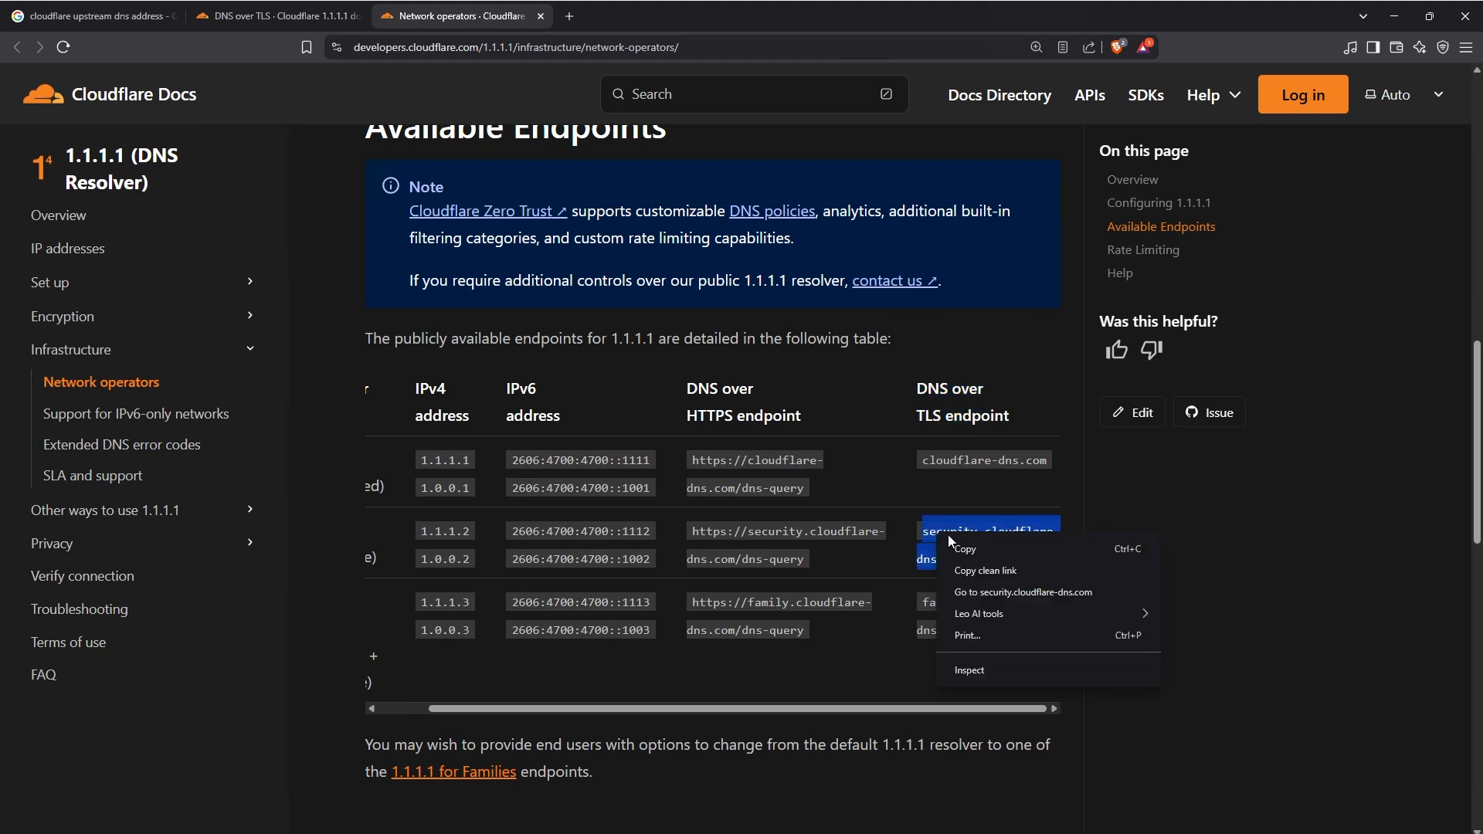
{"action": "left_click", "coordinate": [964, 547]}
Step: Switch to pfSense and enter security.cloudflare-dns.com as the TLS verification hostname of all four DNS servers
{"action": "mouse_move", "coordinate": [845, 832]}
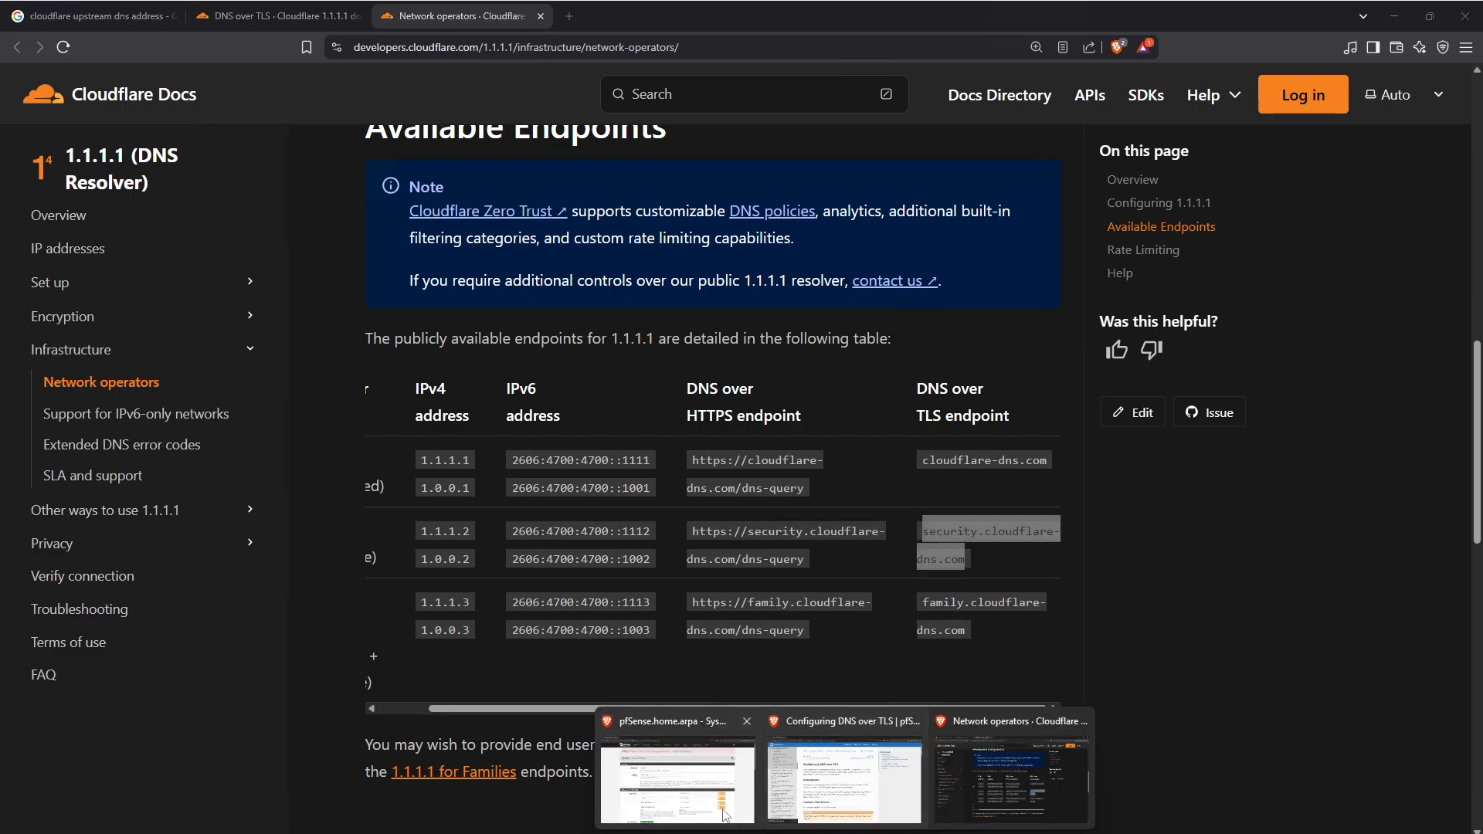
{"action": "left_click", "coordinate": [714, 776]}
{"action": "left_click", "coordinate": [788, 550]}
{"action": "key", "text": "ctrl+v"}
{"action": "left_click", "coordinate": [794, 595]}
{"action": "key", "text": "ctrl+v"}
{"action": "left_click", "coordinate": [790, 640]}
{"action": "key", "text": "ctrl+v"}
Step: Review the hostnames entered for the DNS servers and the note about TLS verification beneath them
{"action": "left_click_drag", "start_coordinate": [756, 552], "coordinate": [931, 589]}
{"action": "left_click", "coordinate": [930, 551]}
{"action": "left_click", "coordinate": [931, 597]}
{"action": "left_click", "coordinate": [935, 551]}
{"action": "left_click_drag", "start_coordinate": [752, 553], "coordinate": [923, 552]}
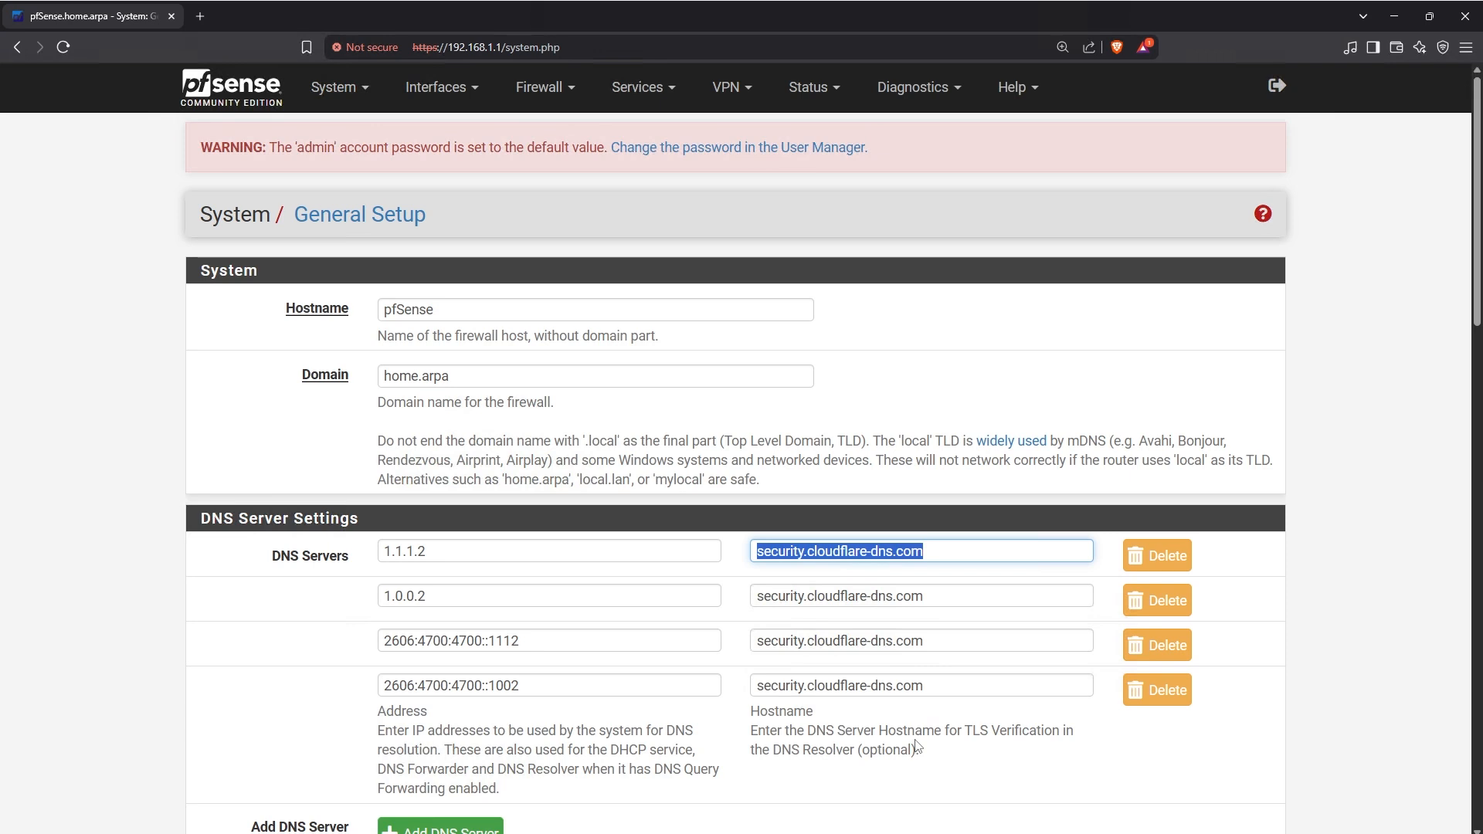
{"action": "left_click", "coordinate": [924, 552]}
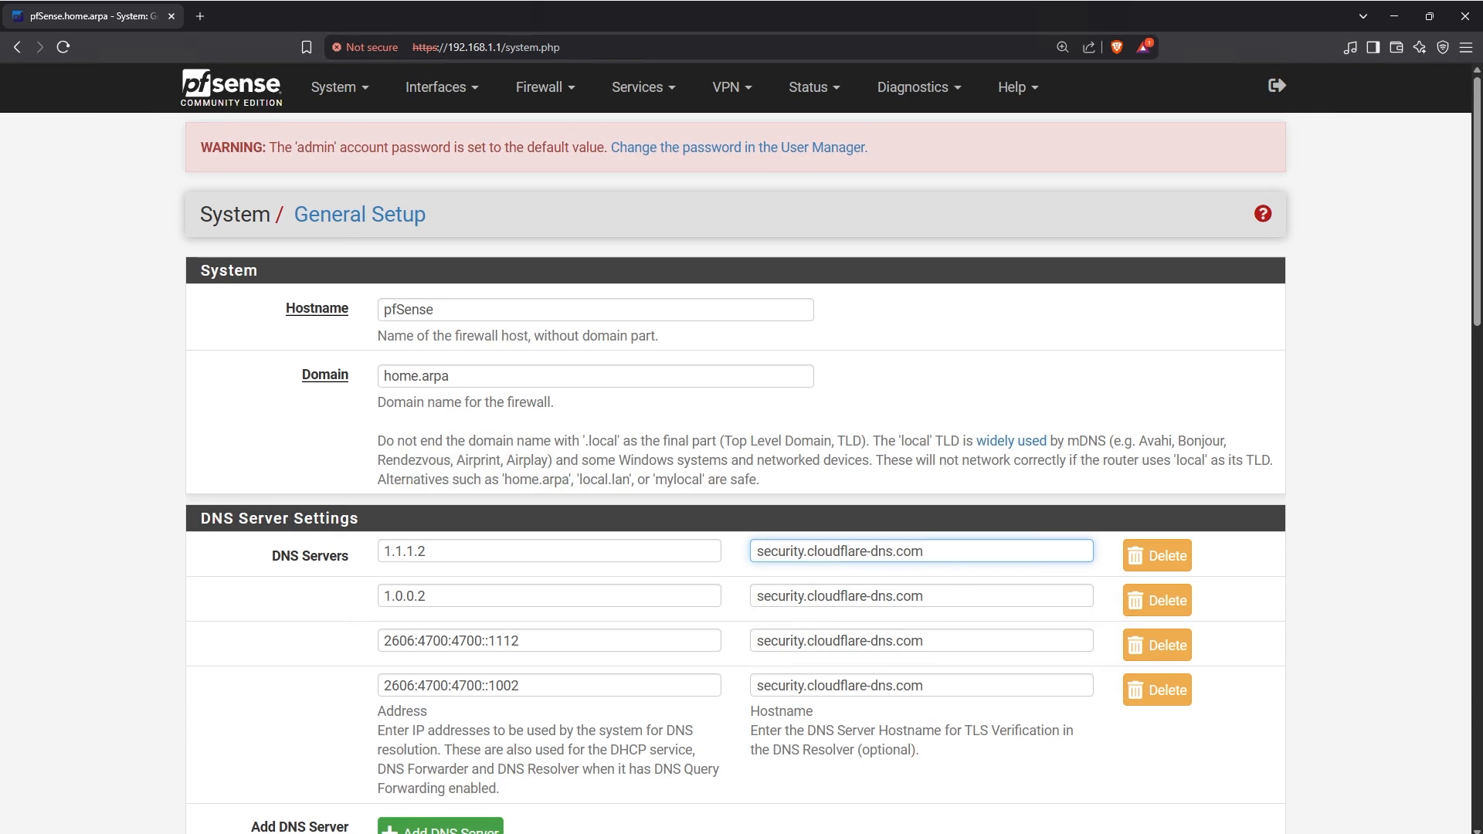
{"action": "left_click_drag", "start_coordinate": [965, 730], "coordinate": [1064, 732]}
{"action": "left_click", "coordinate": [990, 771]}
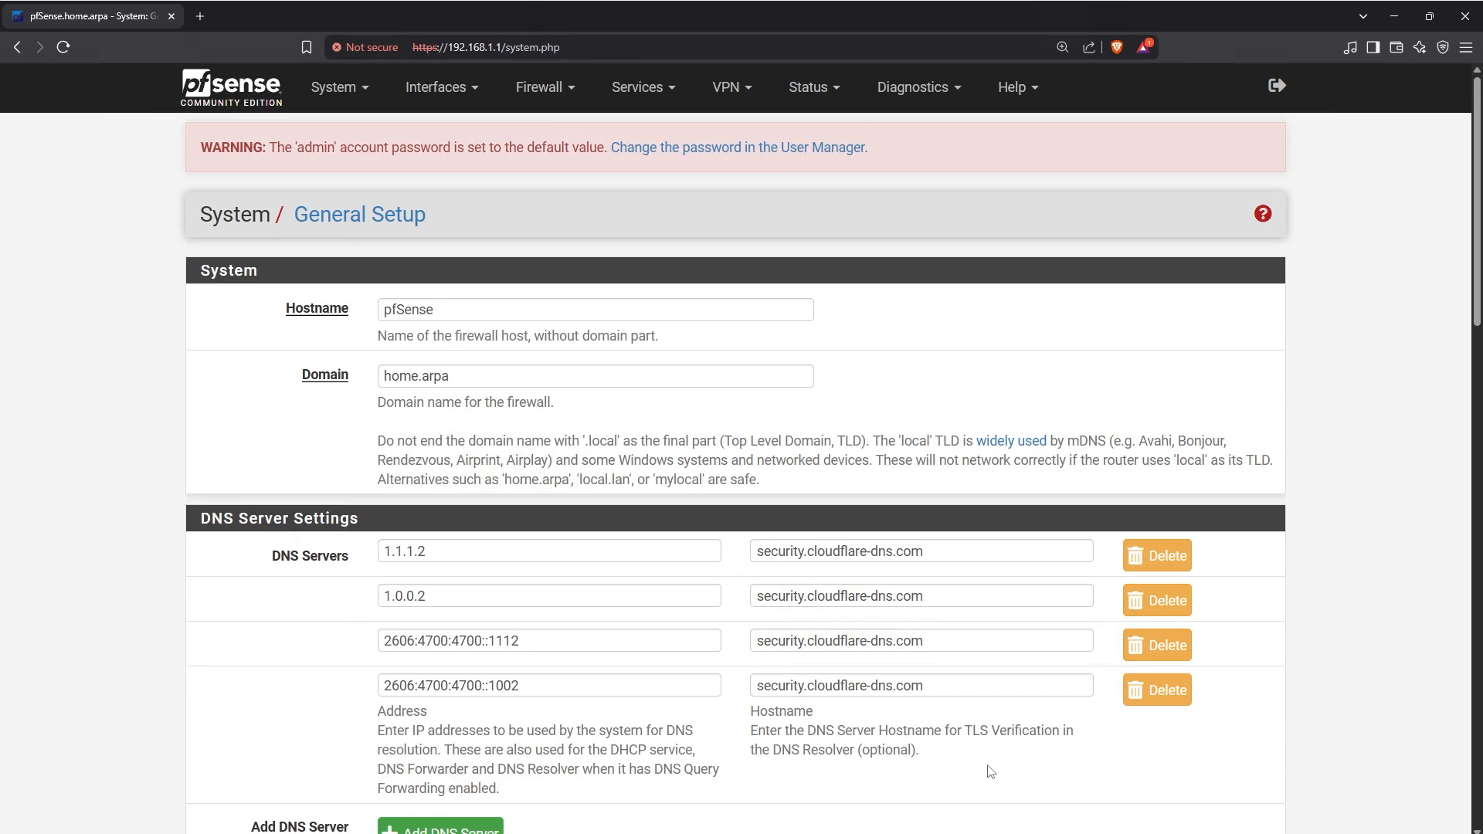
Step: Disable DNS Server Override and set DNS Resolution Behavior to "Use local DNS (127.0.0.1), ignore remote DNS Servers"
{"action": "scroll", "coordinate": [860, 748], "scroll_direction": "down", "scroll_amount": 3}
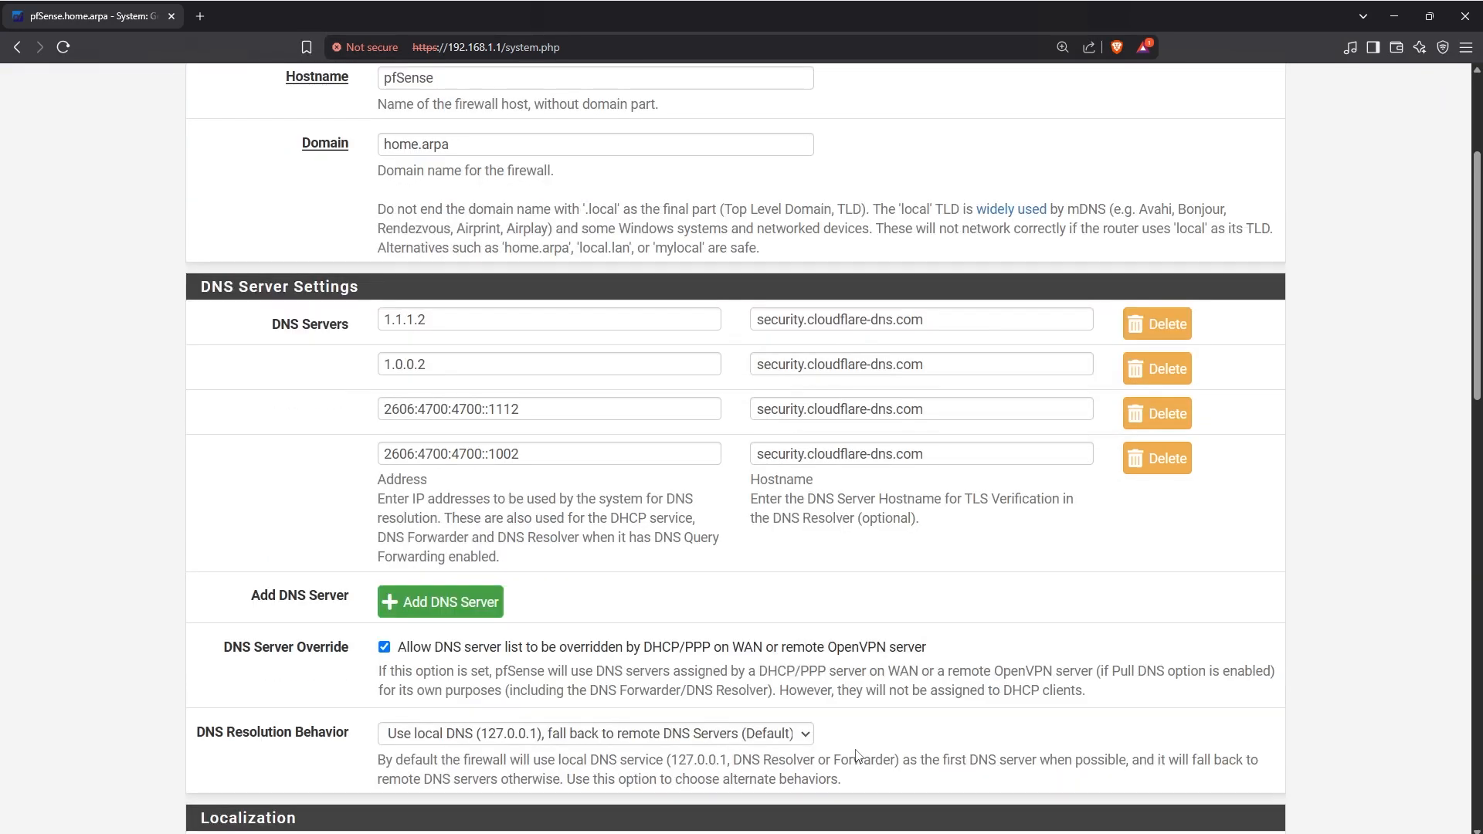
{"action": "left_click", "coordinate": [383, 649]}
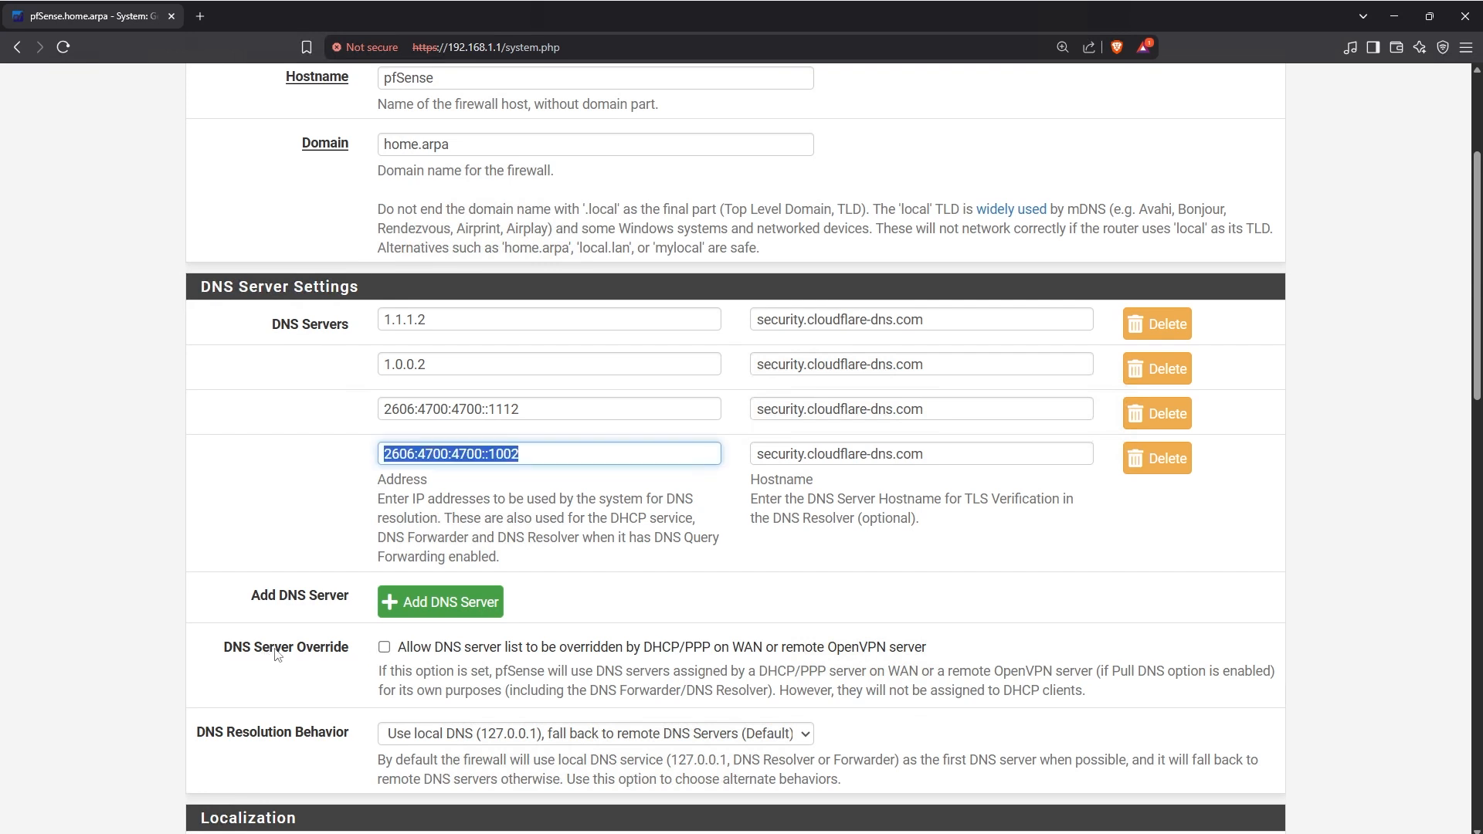
{"action": "left_click", "coordinate": [418, 319]}
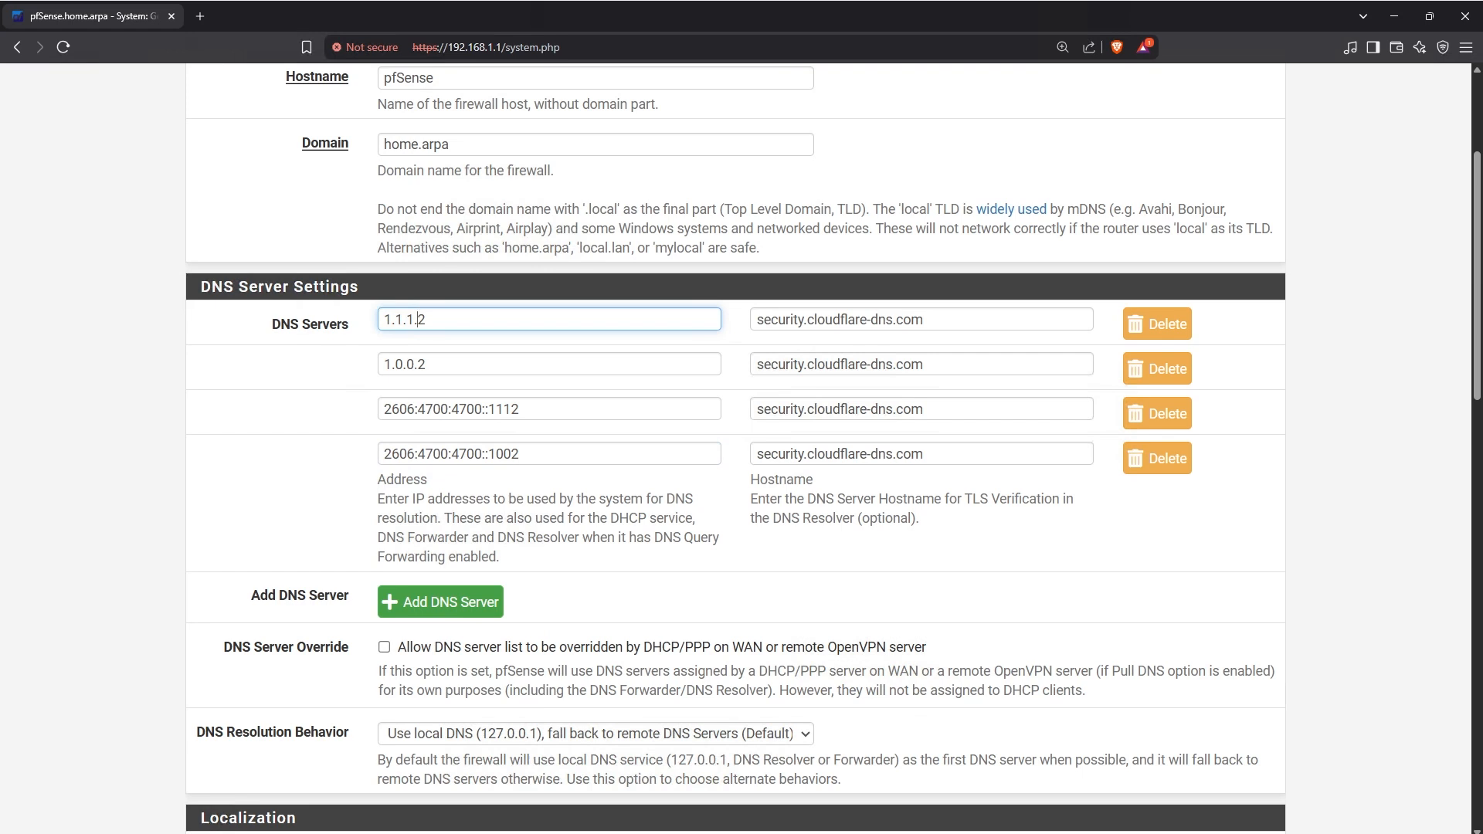
{"action": "left_click", "coordinate": [448, 735]}
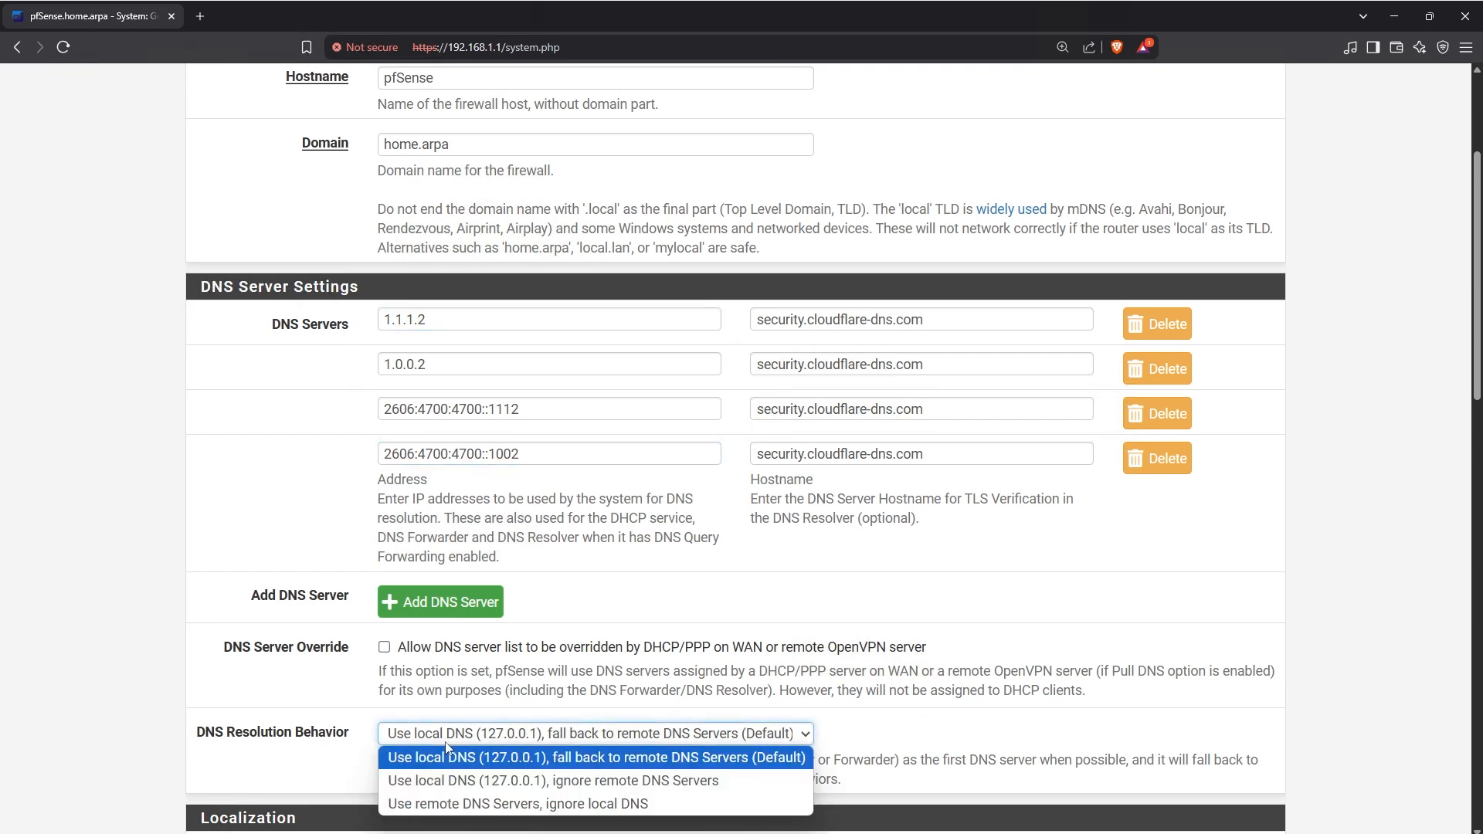
{"action": "left_click", "coordinate": [520, 789]}
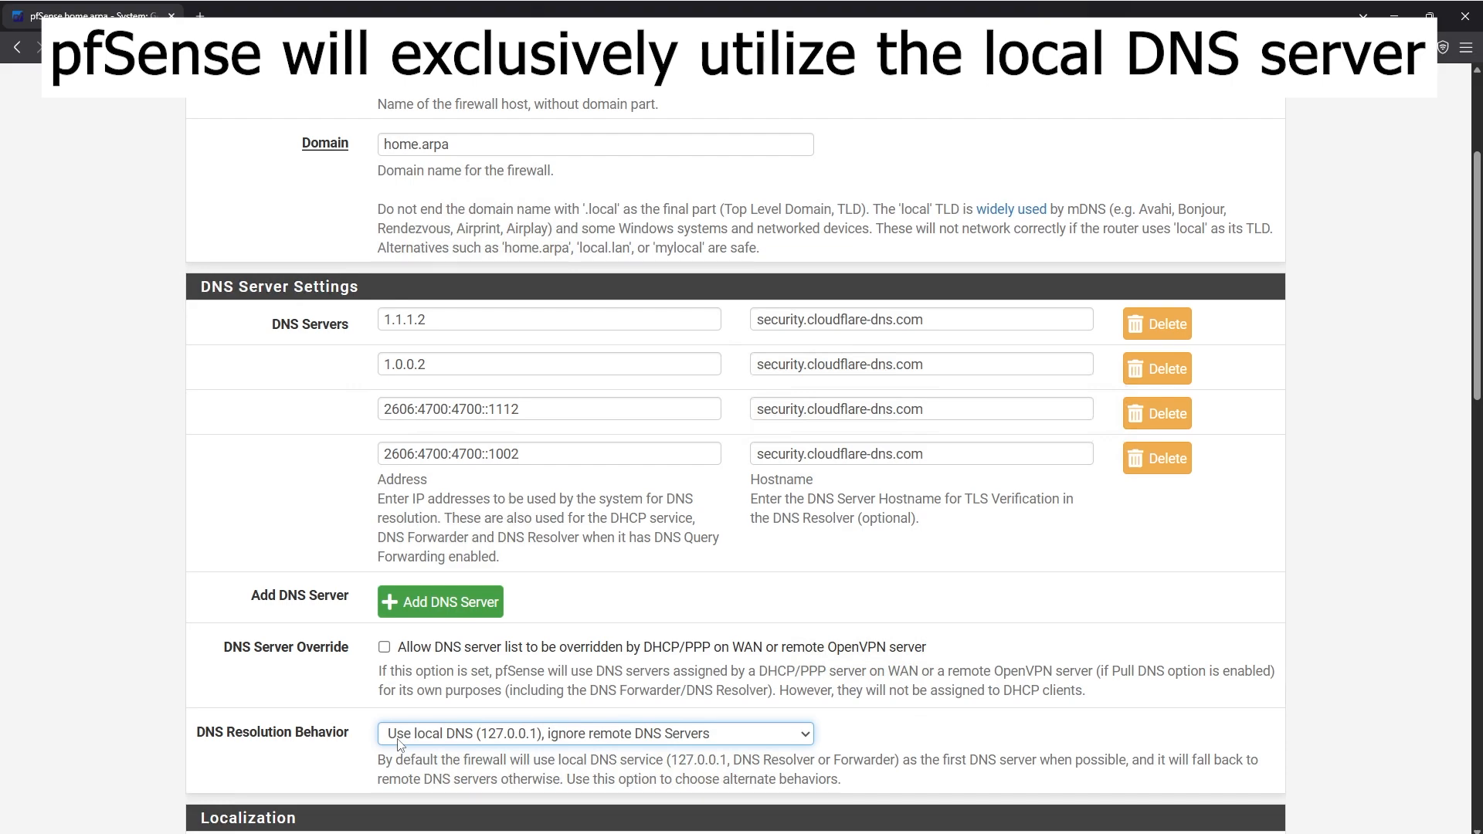
Step: Save the General Setup changes and check that they have been applied
{"action": "scroll", "coordinate": [399, 744], "scroll_direction": "down", "scroll_amount": 15}
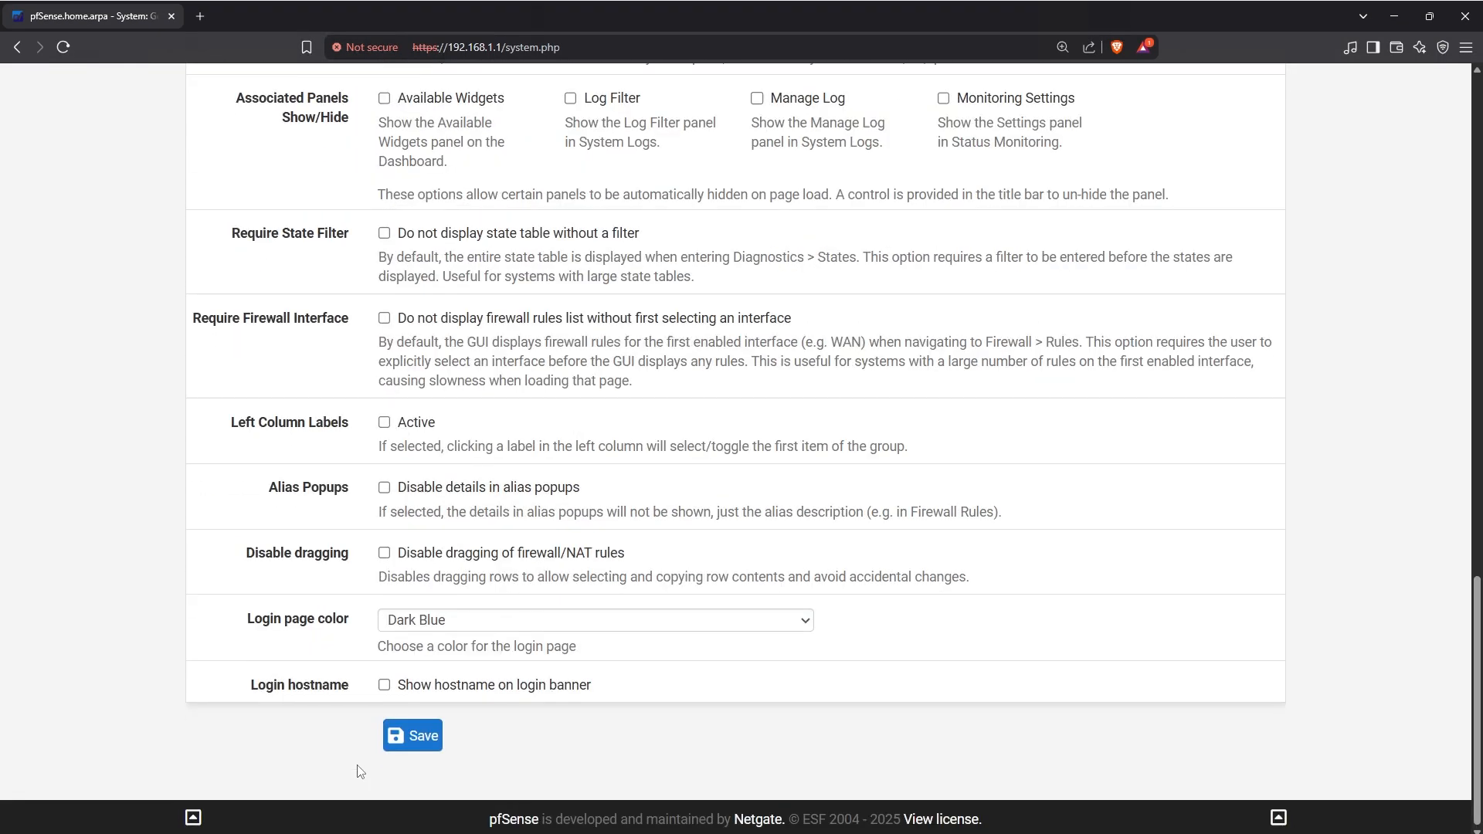
{"action": "left_click", "coordinate": [413, 735]}
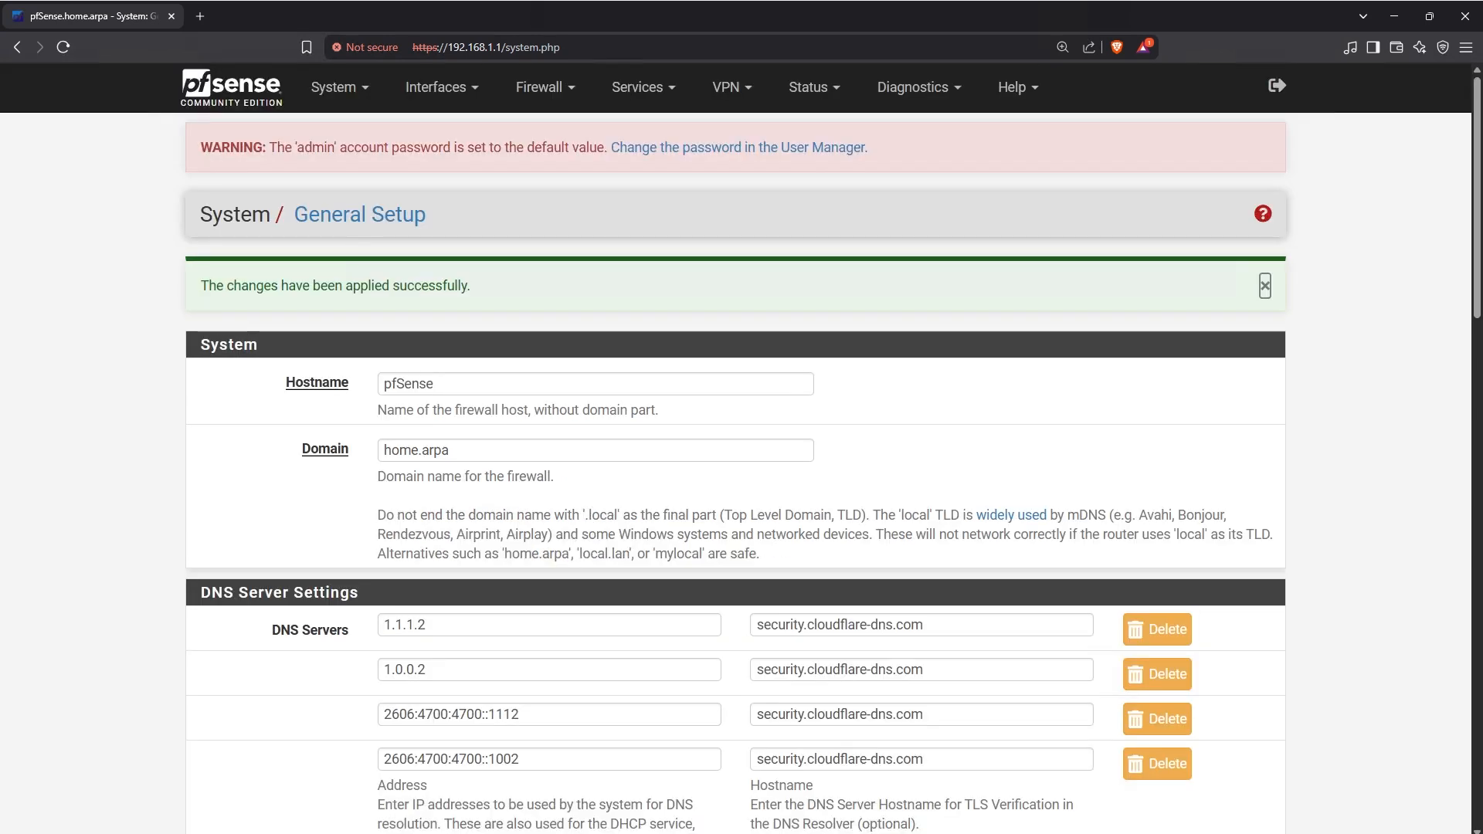
{"action": "left_click_drag", "start_coordinate": [201, 286], "coordinate": [515, 287]}
{"action": "left_click", "coordinate": [522, 297]}
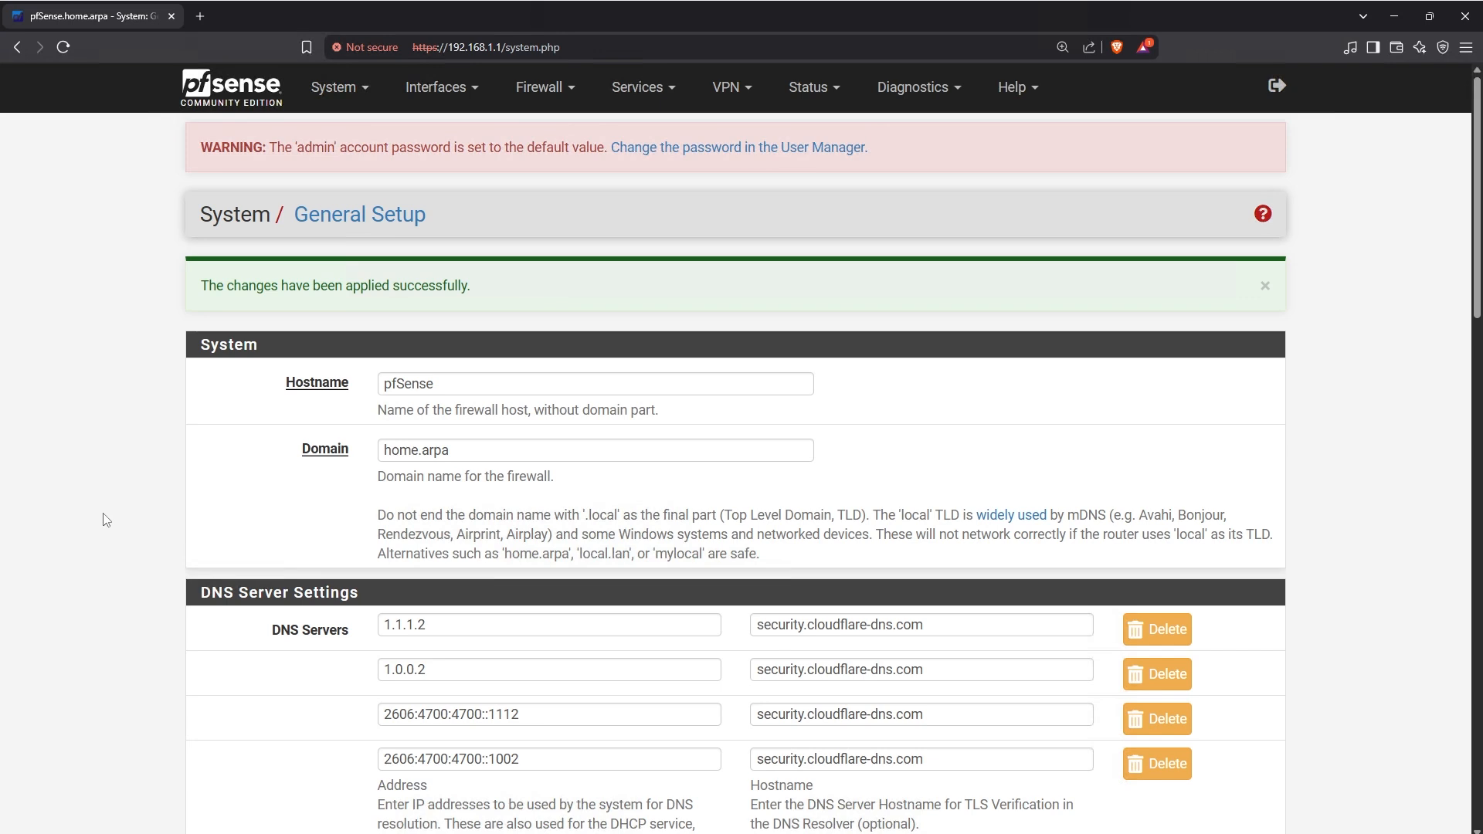
Step: In the DNS Resolver settings, disable DNSSEC support and enable forwarding mode with SSL/TLS for outgoing queries to forwarding servers
{"action": "left_click", "coordinate": [648, 87]}
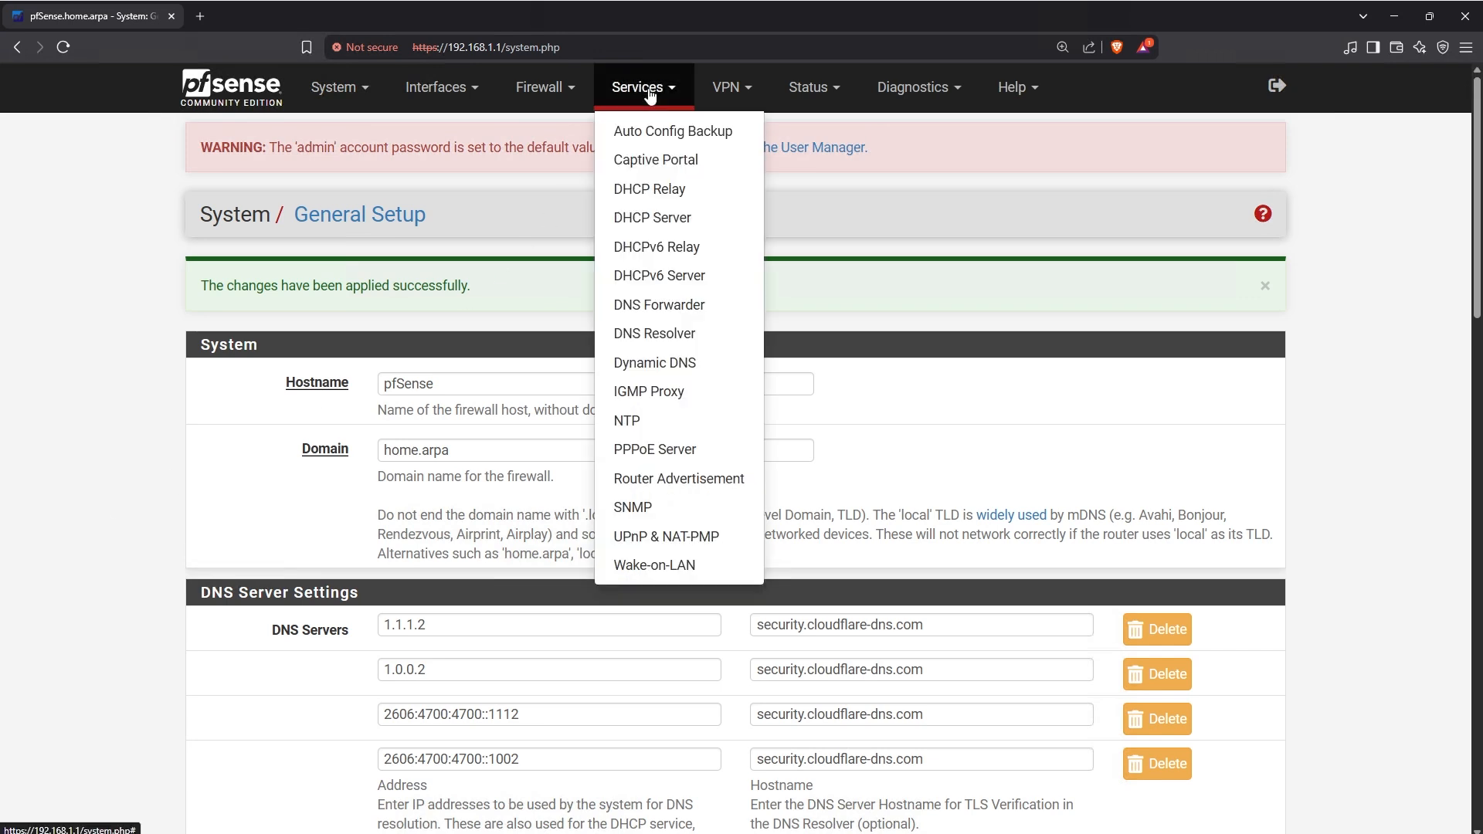
{"action": "left_click", "coordinate": [655, 333]}
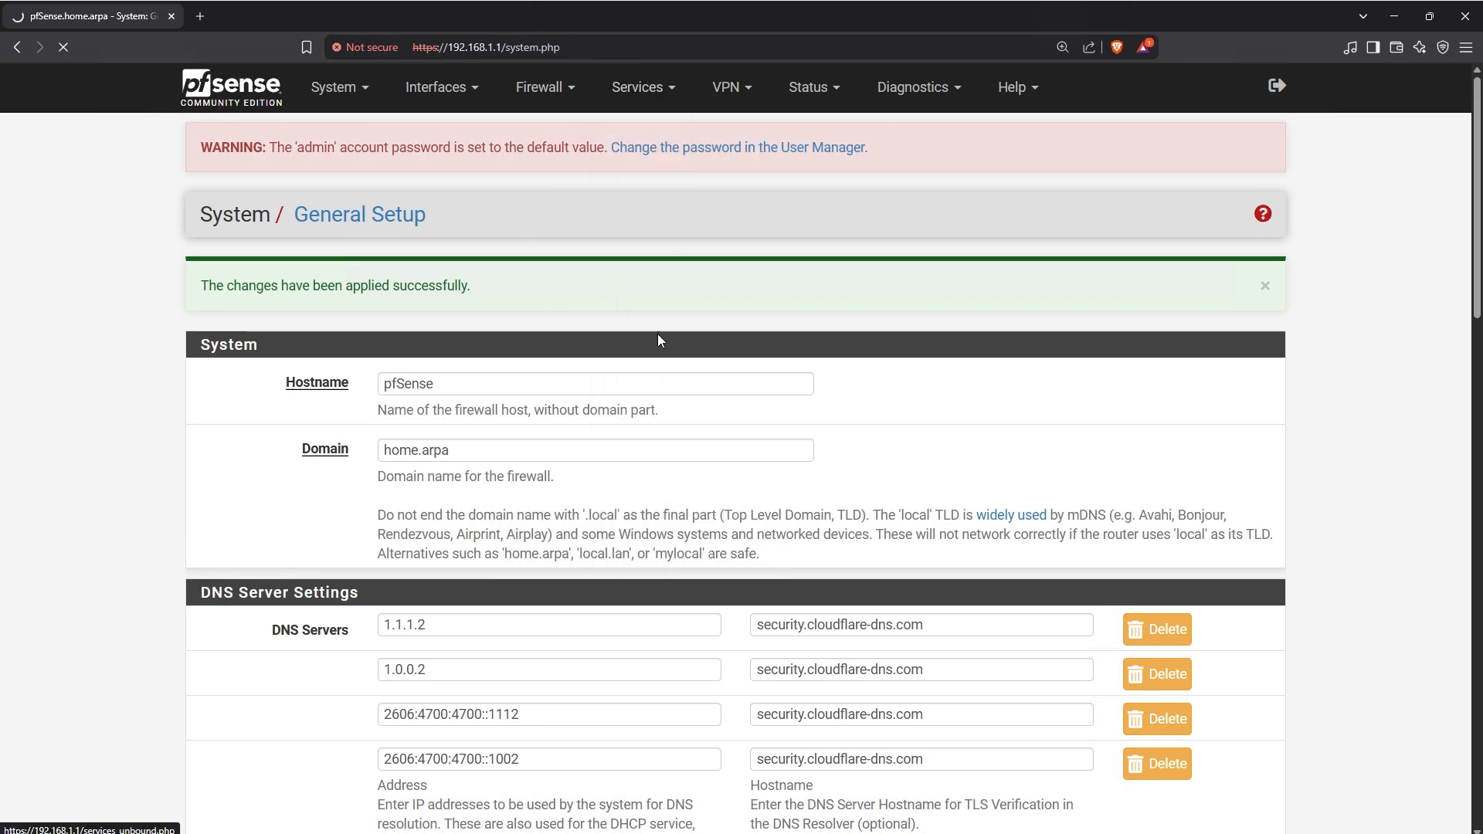
{"action": "scroll", "coordinate": [207, 685], "scroll_direction": "down", "scroll_amount": 9}
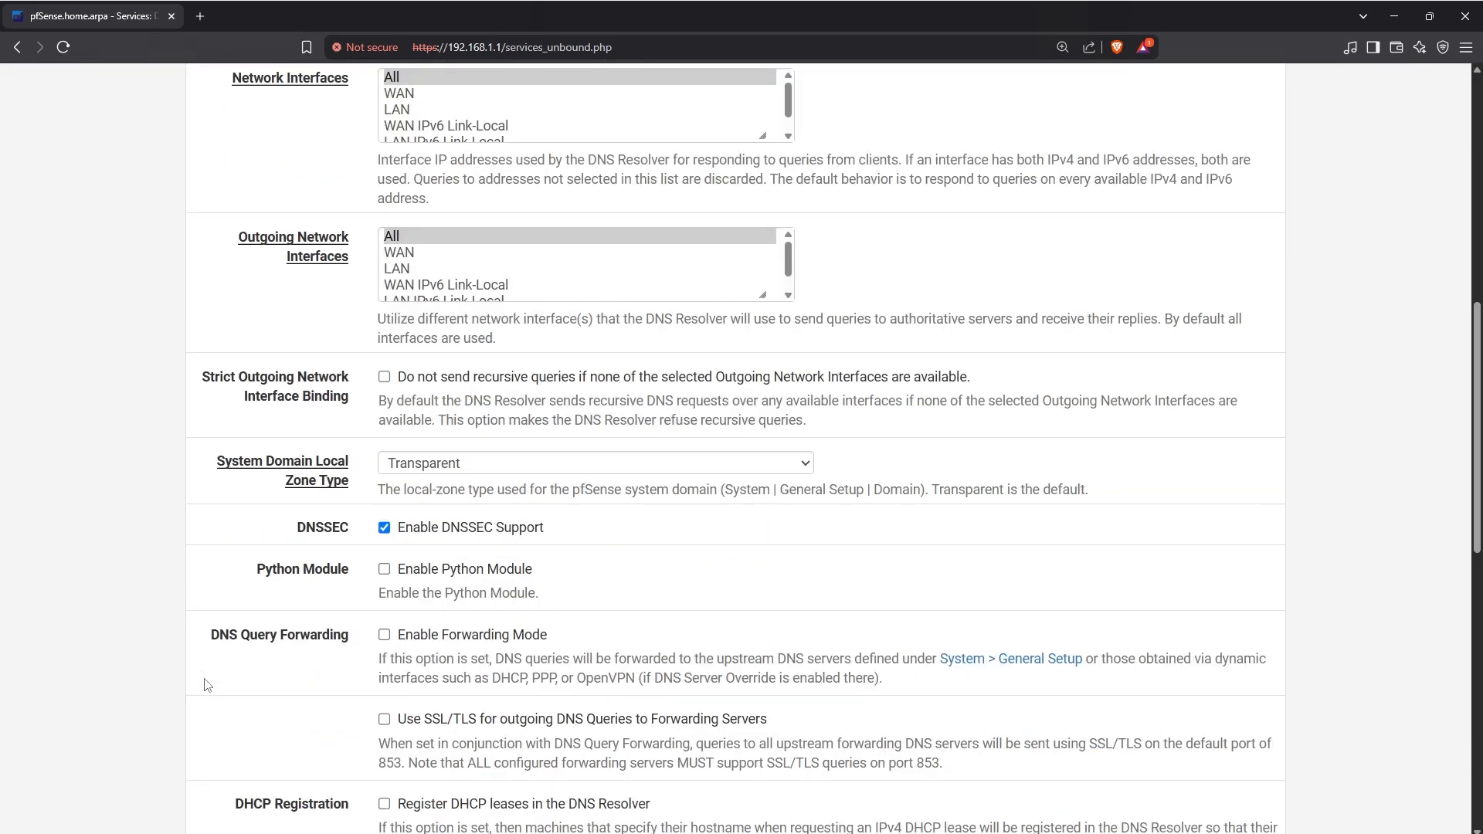
{"action": "left_click", "coordinate": [384, 527]}
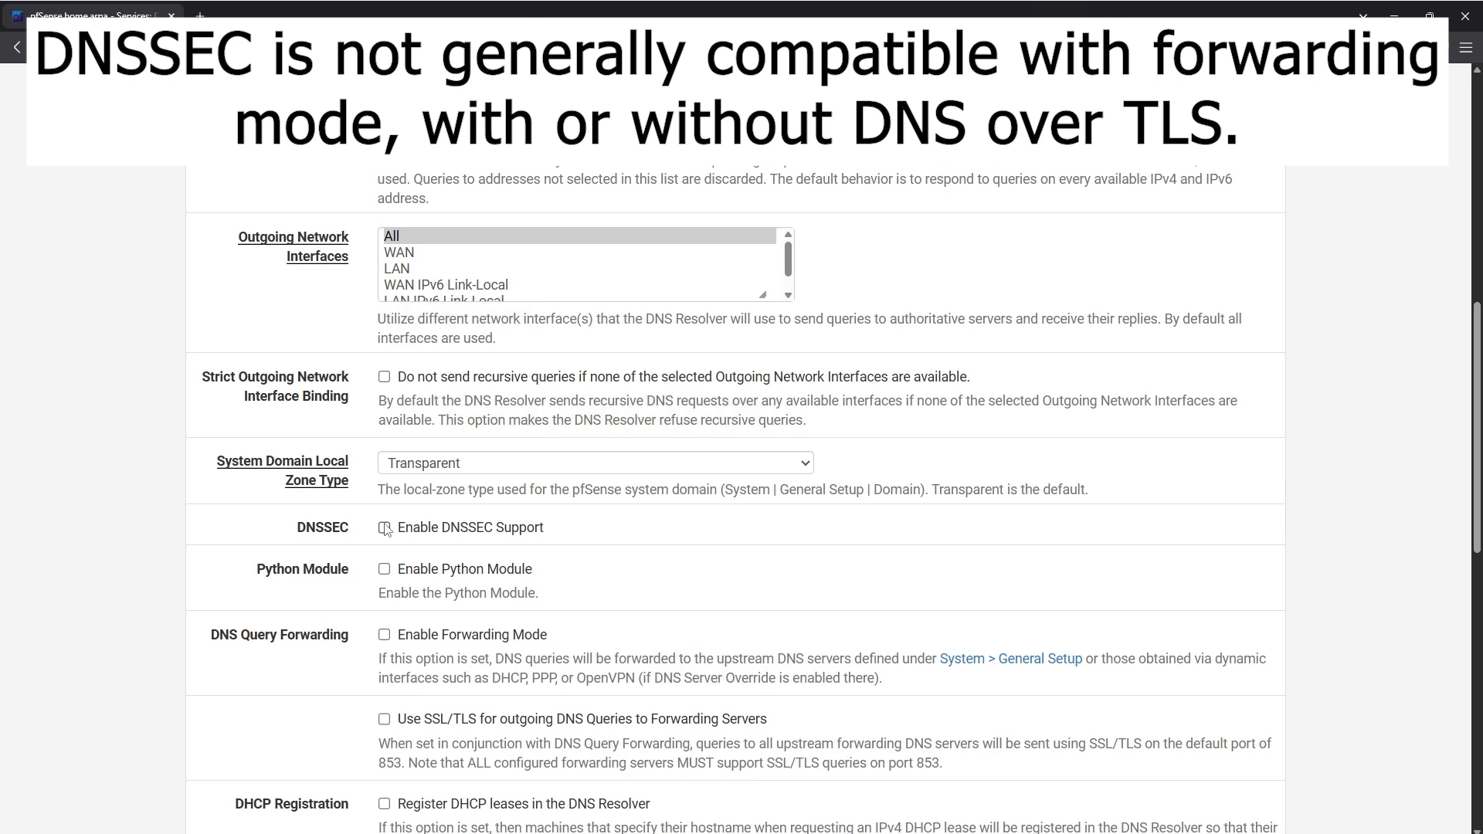
{"action": "left_click", "coordinate": [384, 634]}
{"action": "left_click", "coordinate": [384, 719]}
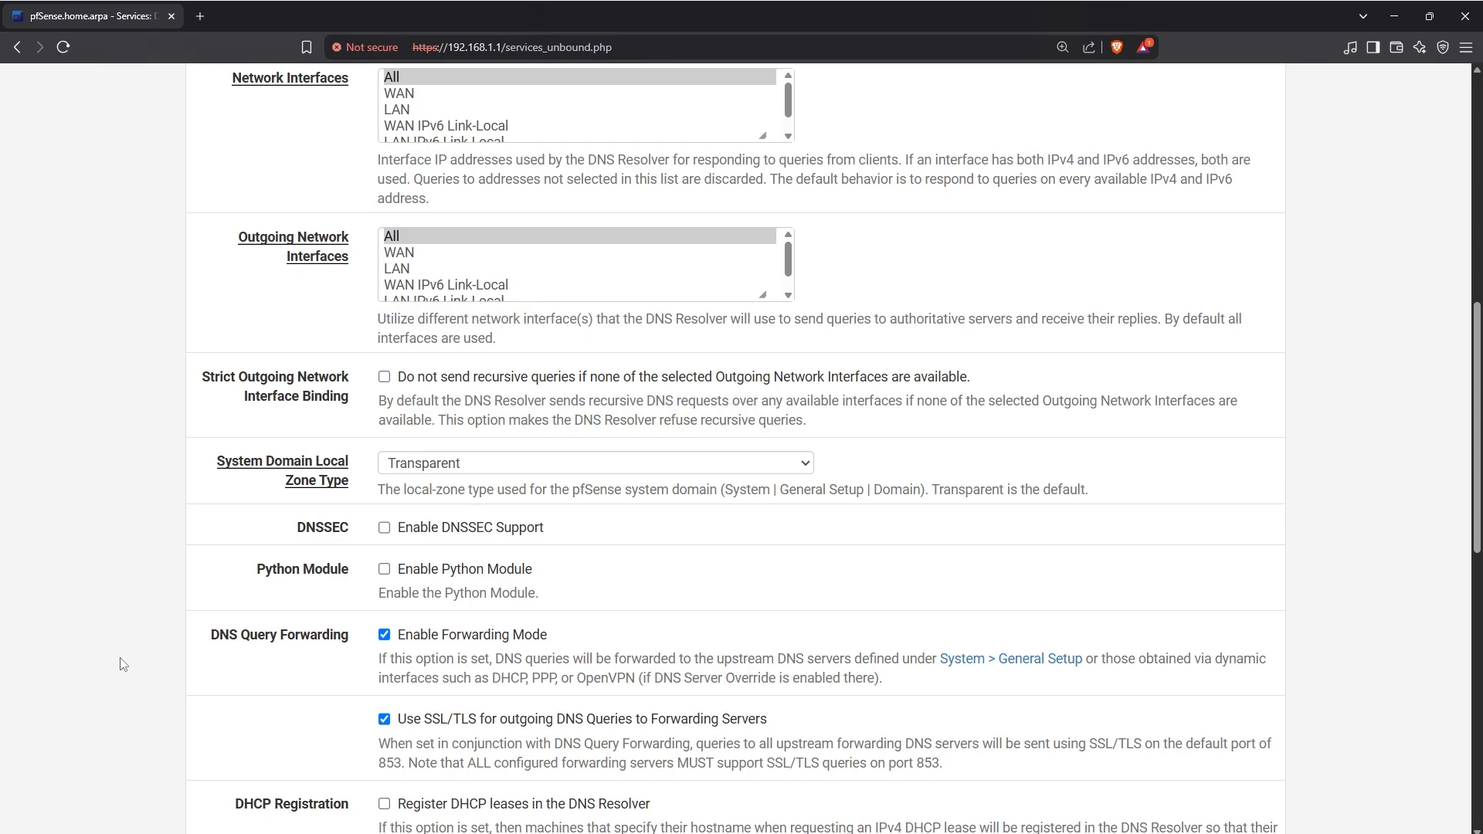
Step: Save the DNS Resolver settings and apply the changes
{"action": "scroll", "coordinate": [139, 670], "scroll_direction": "down", "scroll_amount": 15}
{"action": "left_click", "coordinate": [427, 318]}
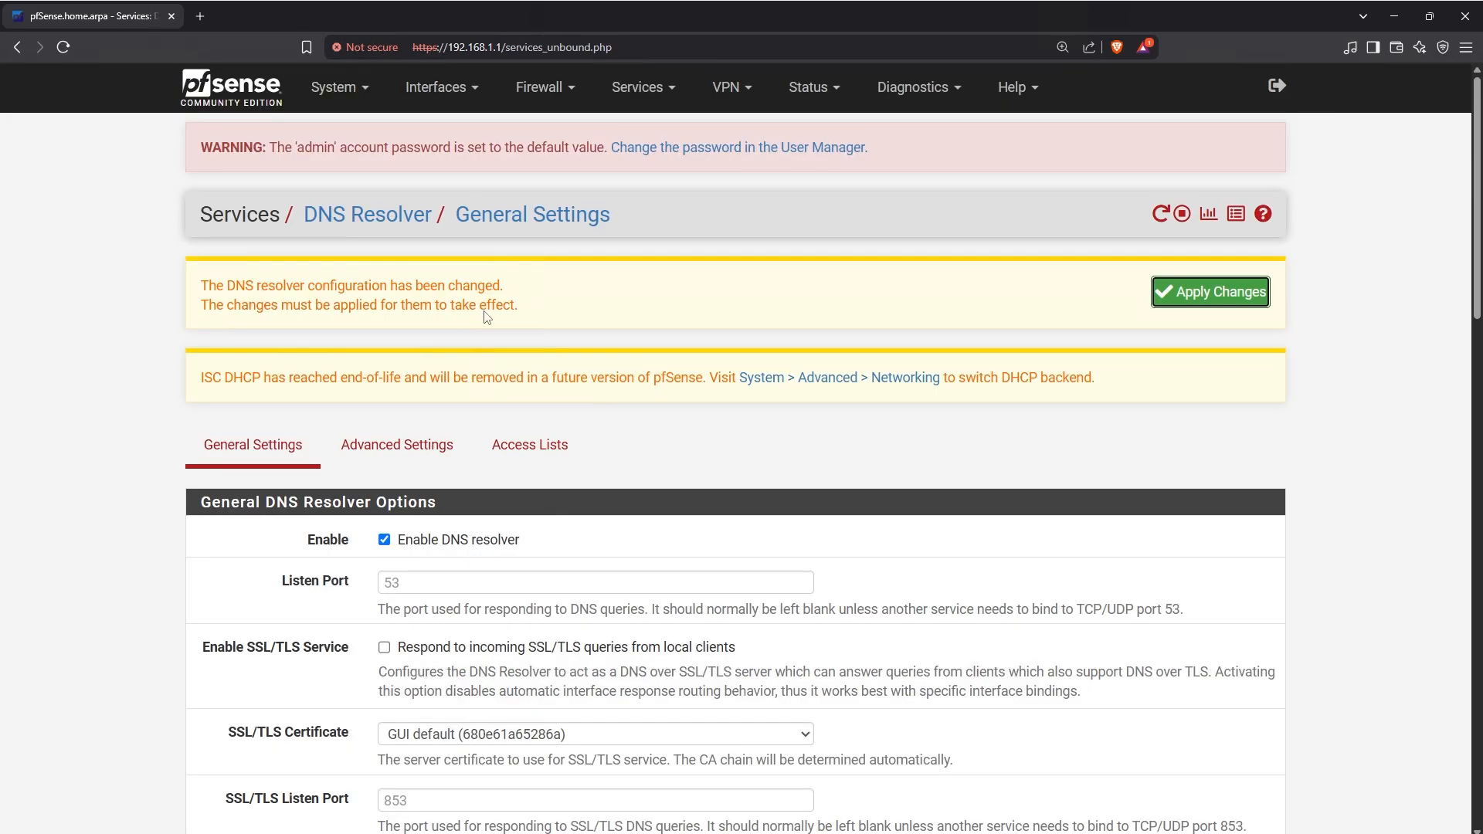
{"action": "left_click", "coordinate": [1202, 298]}
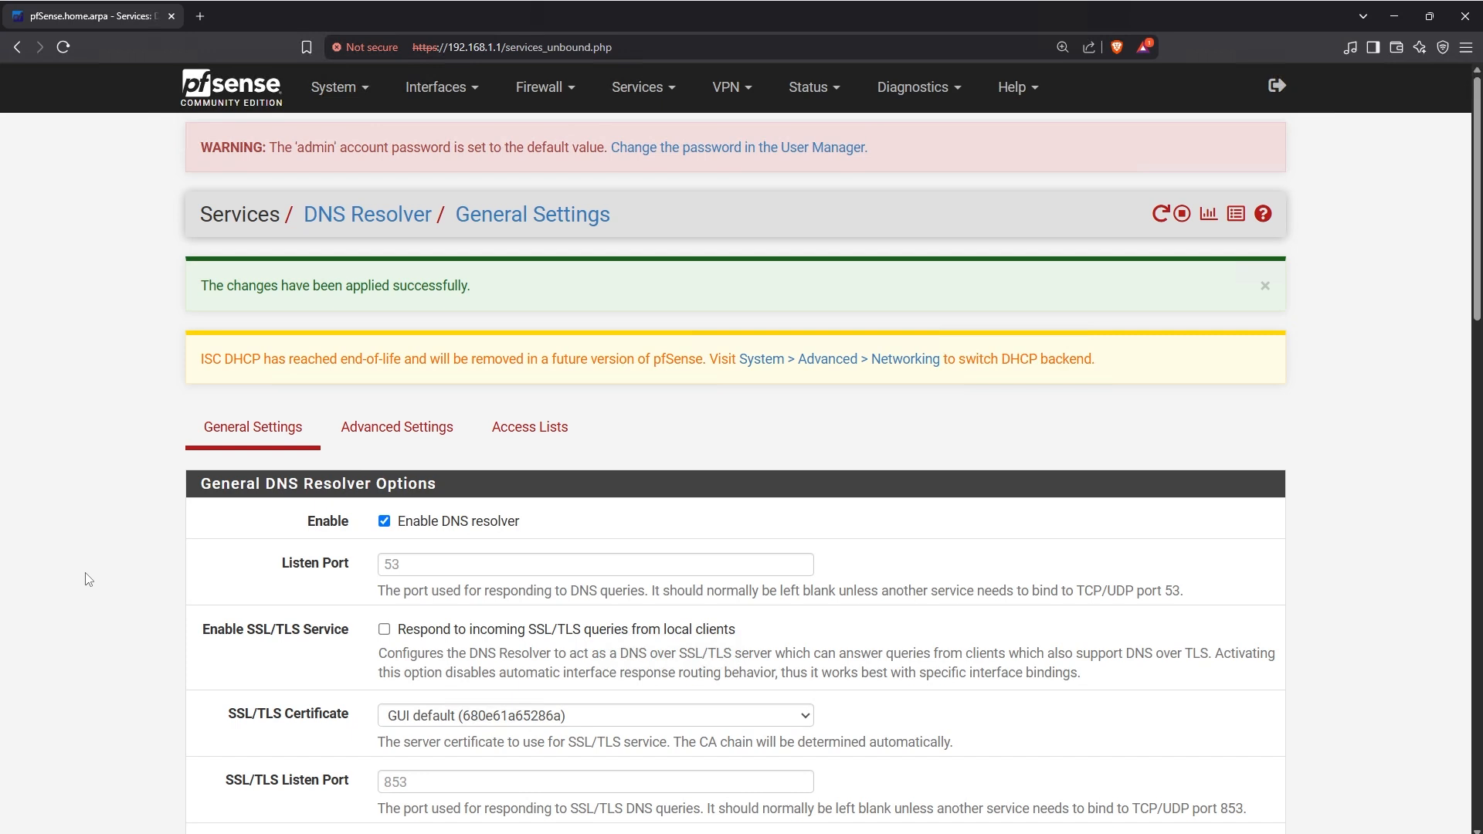
Step: Run a DNS Lookup diagnostic for the hostname youtube.com
{"action": "left_click", "coordinate": [936, 99]}
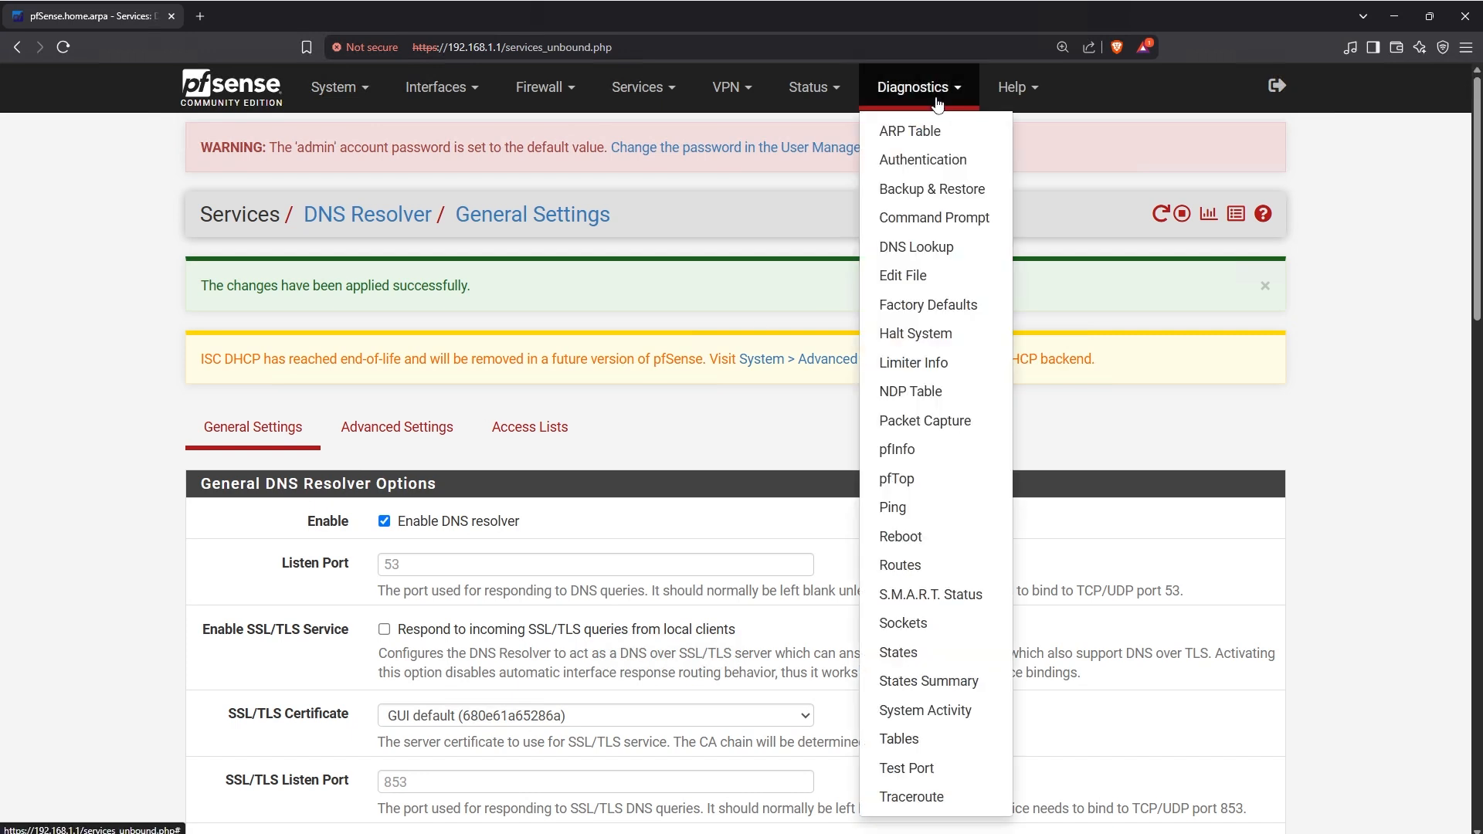
{"action": "left_click", "coordinate": [922, 247]}
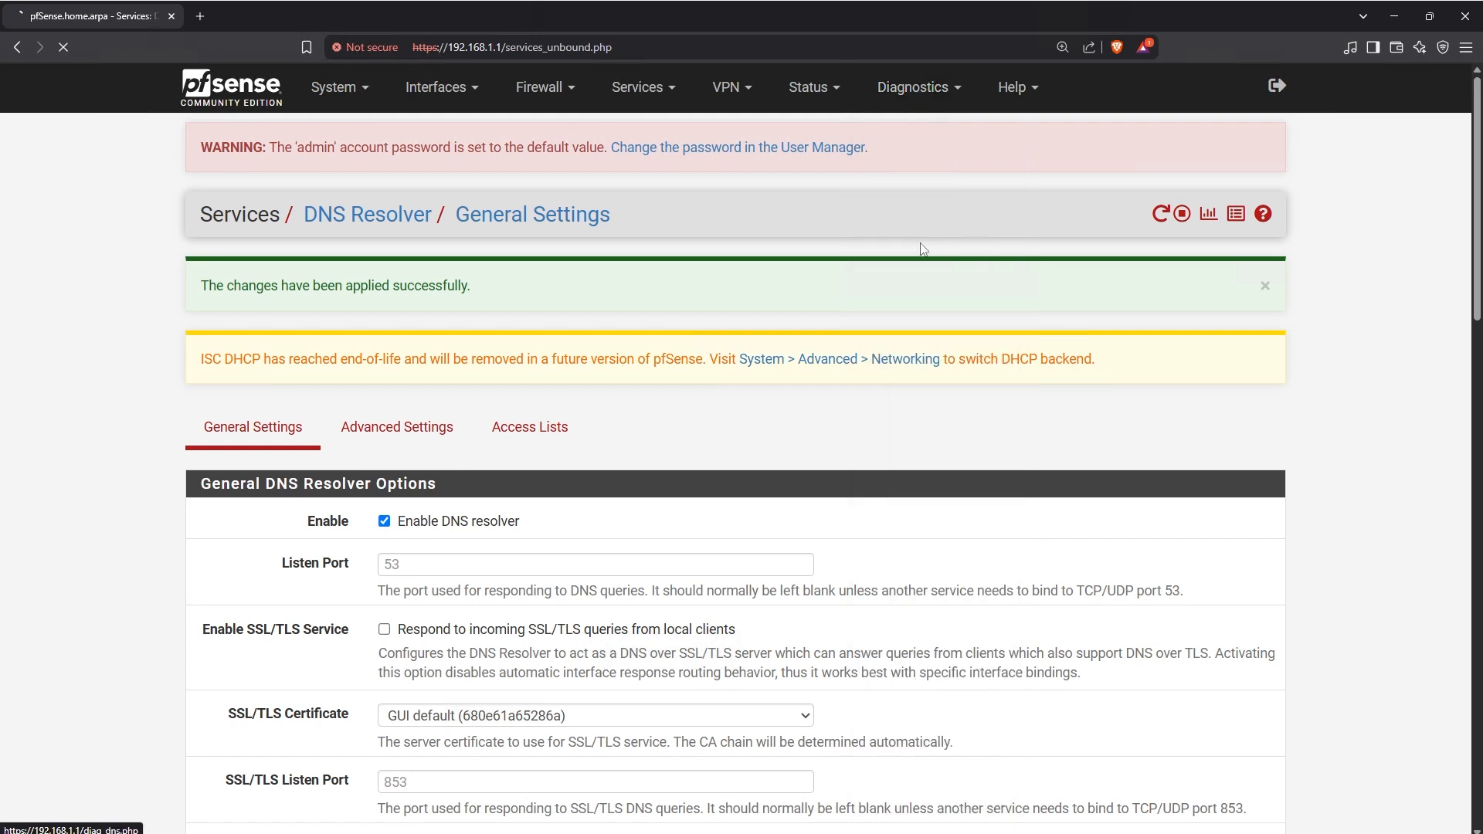
{"action": "left_click", "coordinate": [618, 309]}
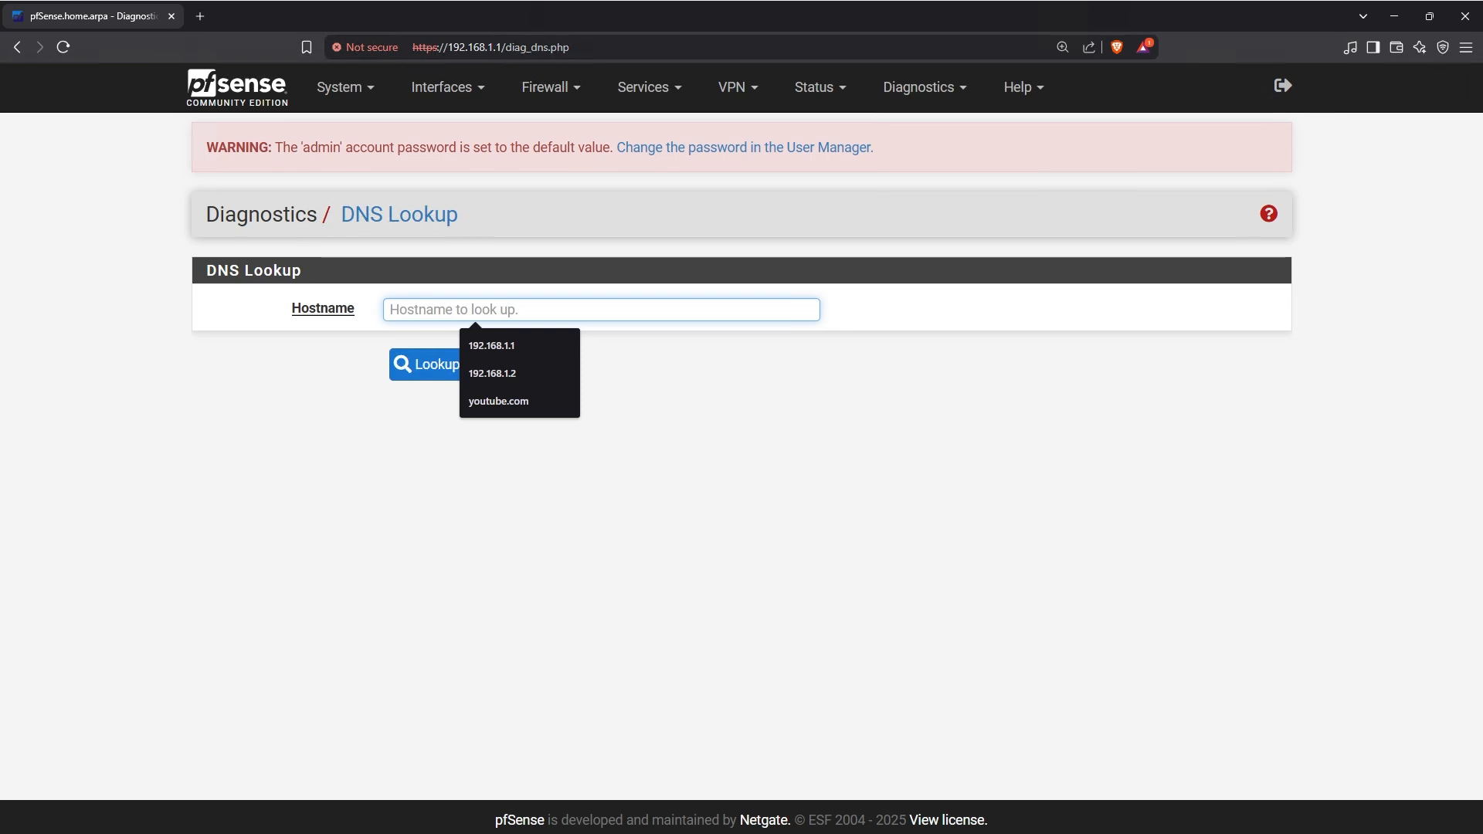
{"action": "type", "text": "you"}
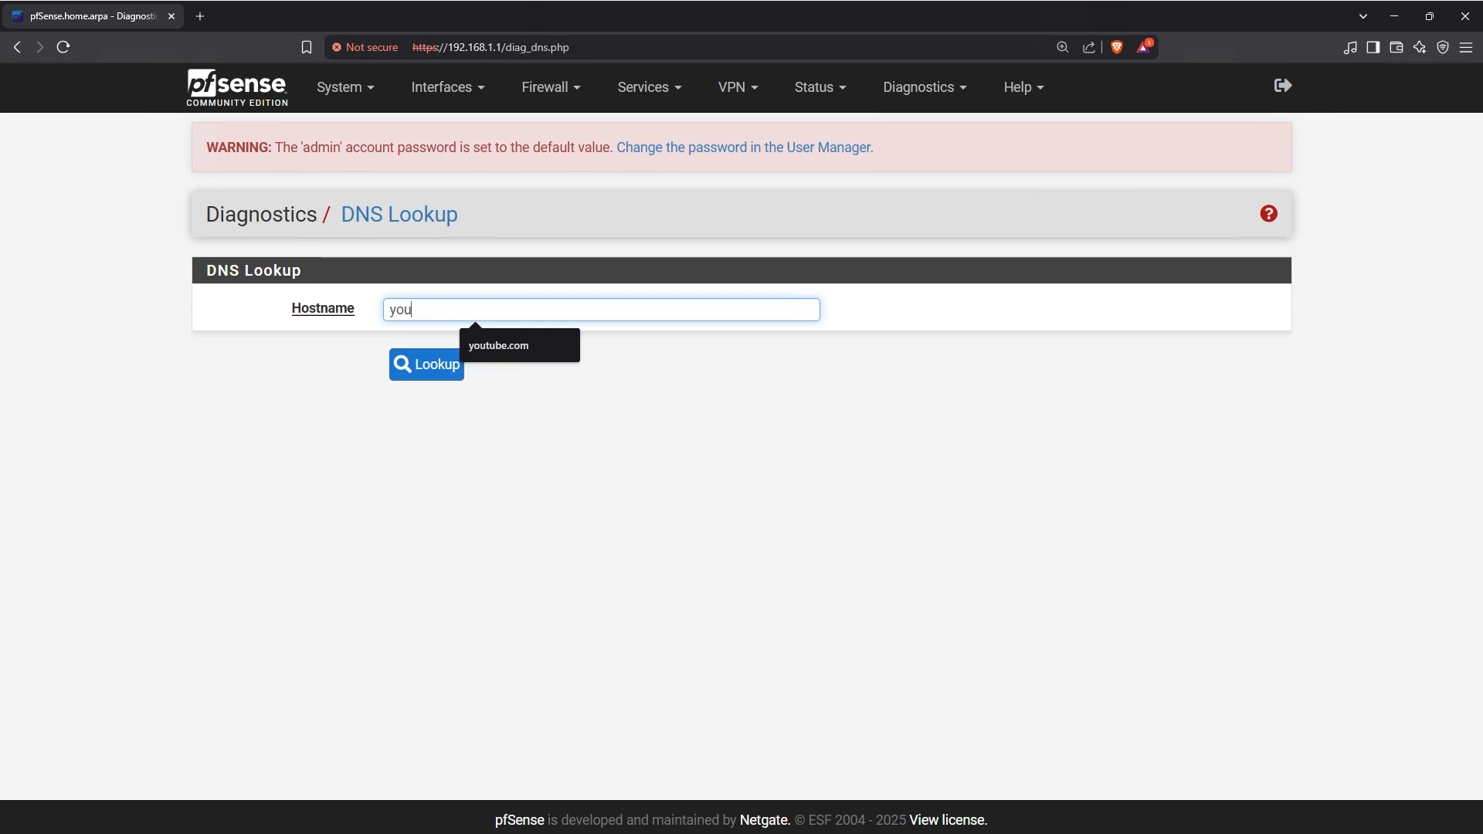
{"action": "type", "text": "tube.com"}
{"action": "key", "text": "Return"}
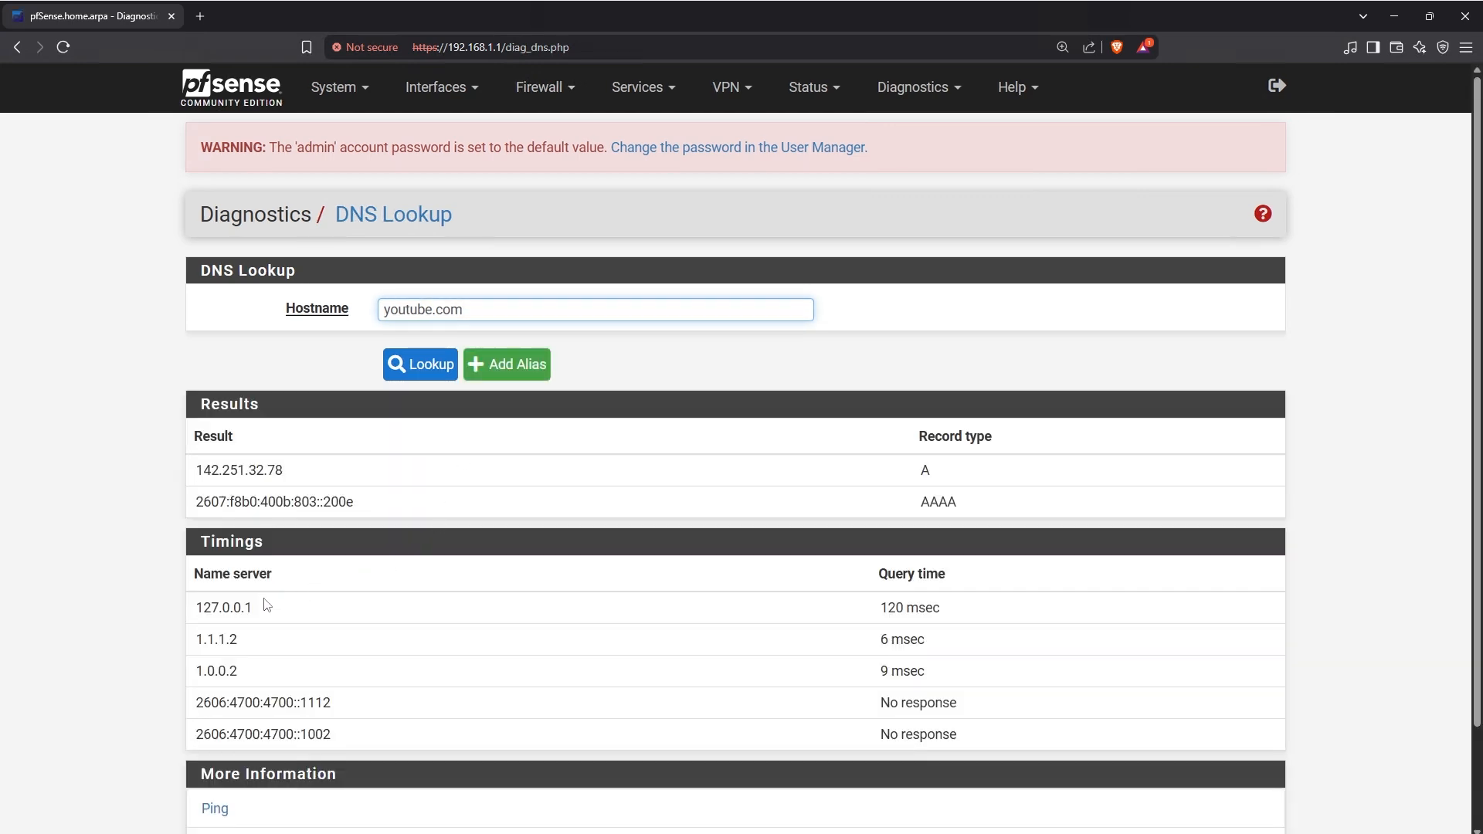
Step: Examine the lookup's query times for the local resolver and the Cloudflare IPv4 and IPv6 name servers
{"action": "left_click_drag", "start_coordinate": [195, 608], "coordinate": [284, 670]}
{"action": "left_click", "coordinate": [258, 649]}
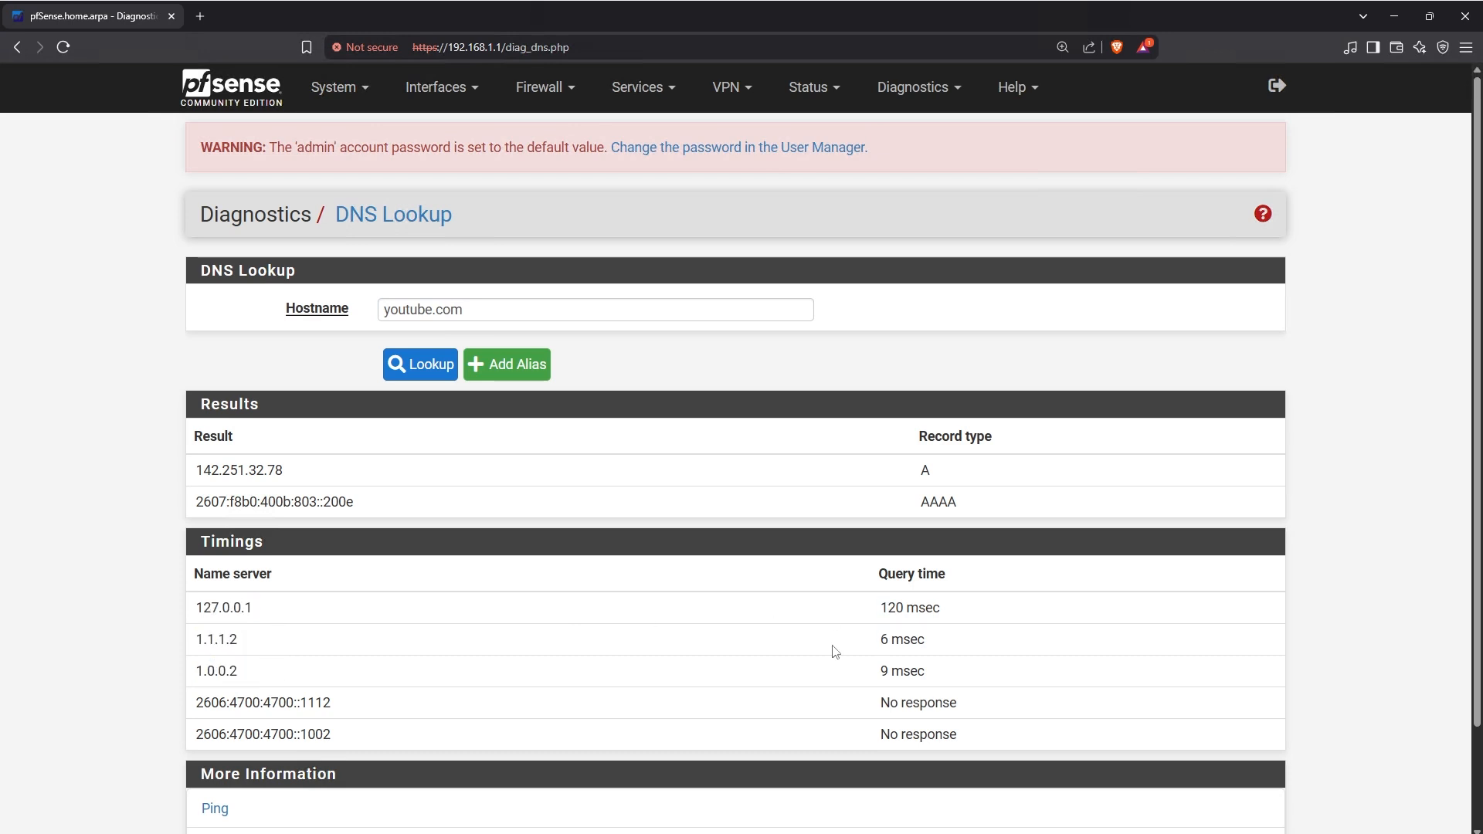
{"action": "mouse_move", "coordinate": [876, 647]}
{"action": "left_mouse_down"}
{"action": "mouse_move", "coordinate": [891, 642]}
{"action": "mouse_move", "coordinate": [889, 672]}
{"action": "left_mouse_up"}
{"action": "left_click_drag", "start_coordinate": [202, 702], "coordinate": [323, 735]}
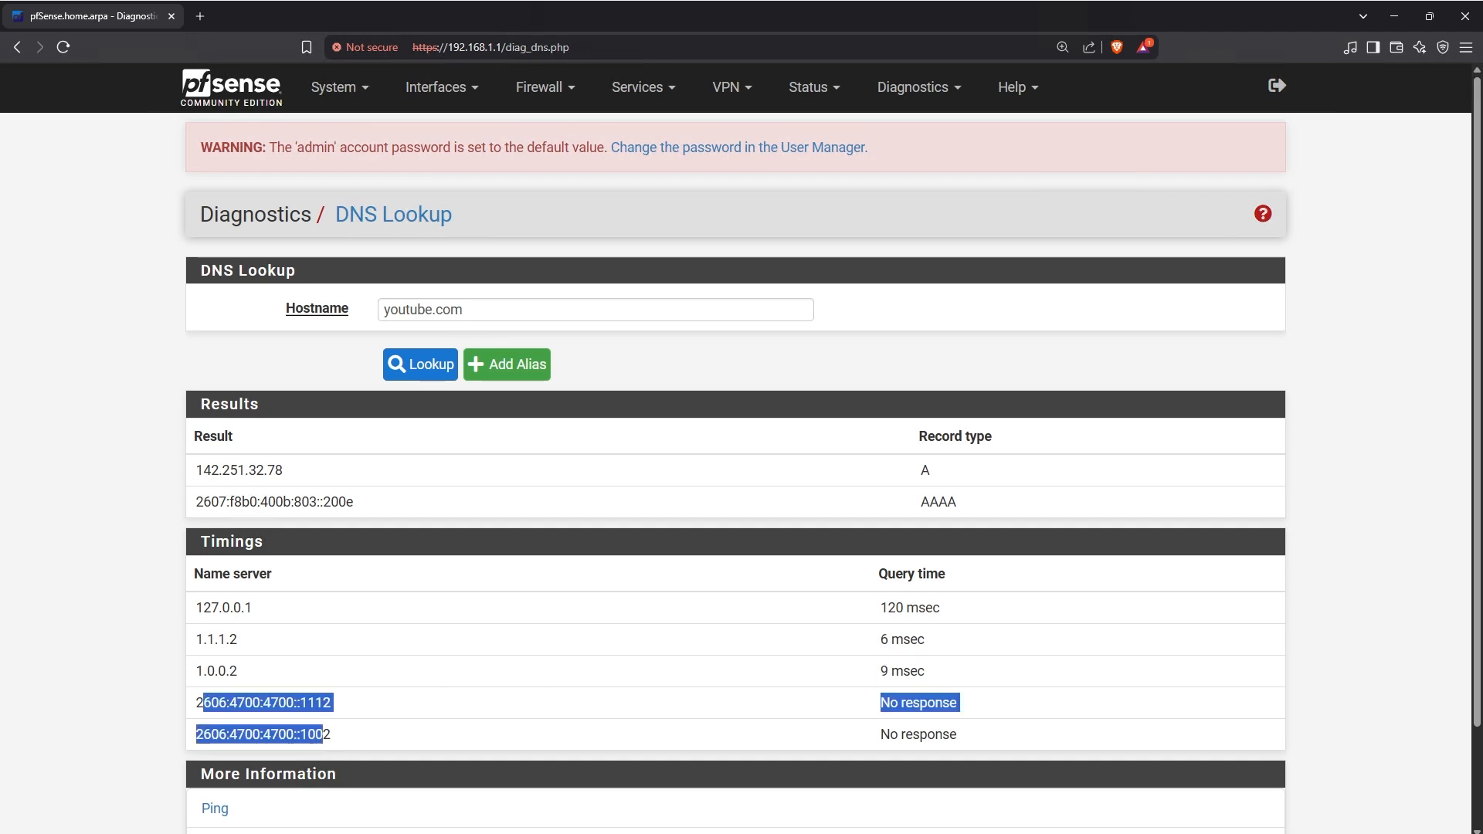
{"action": "left_click", "coordinate": [499, 716]}
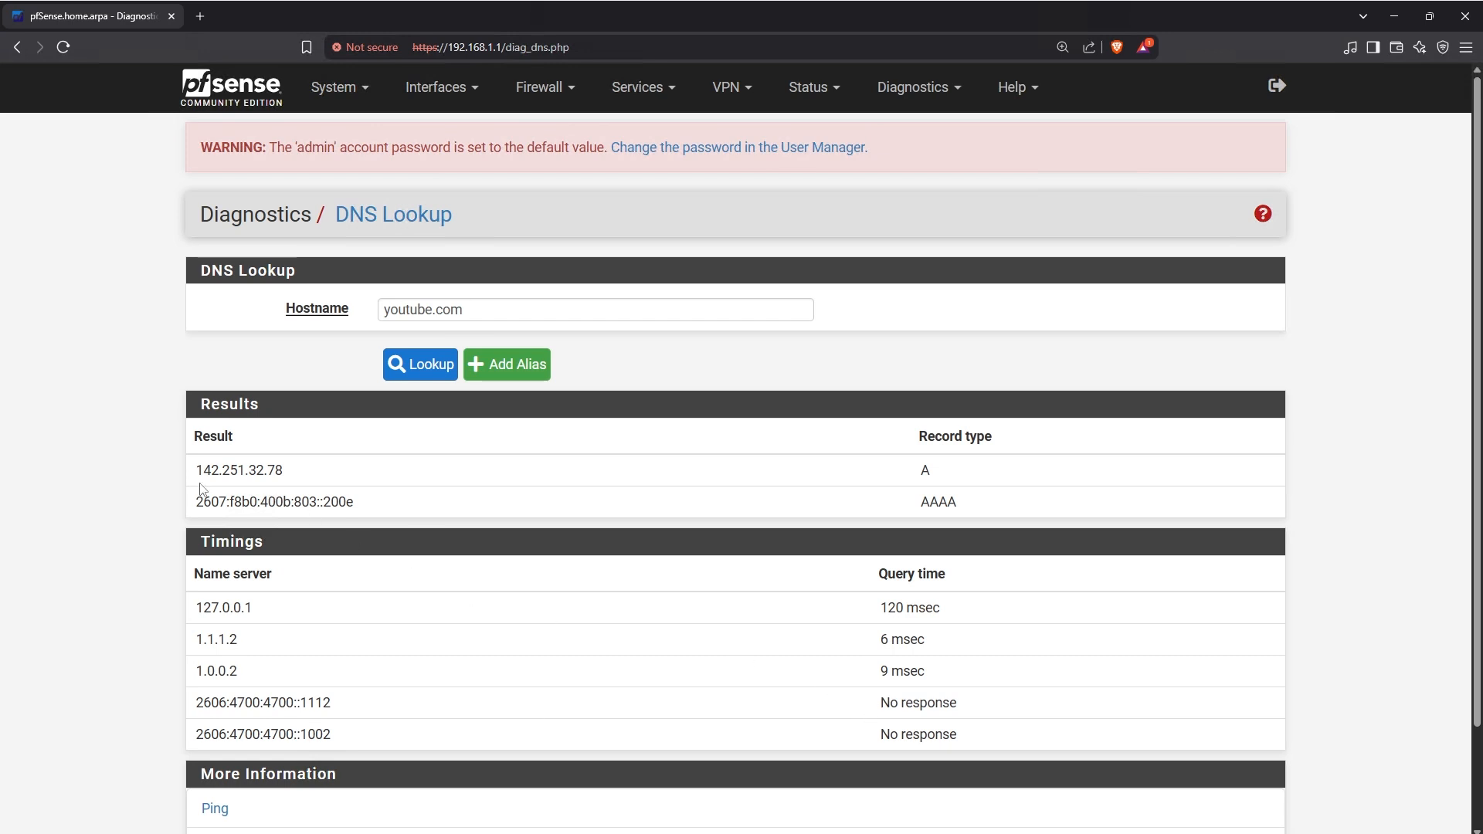
Step: Examine the A and AAAA addresses that the lookup gives for youtube.com
{"action": "left_click_drag", "start_coordinate": [196, 470], "coordinate": [294, 475]}
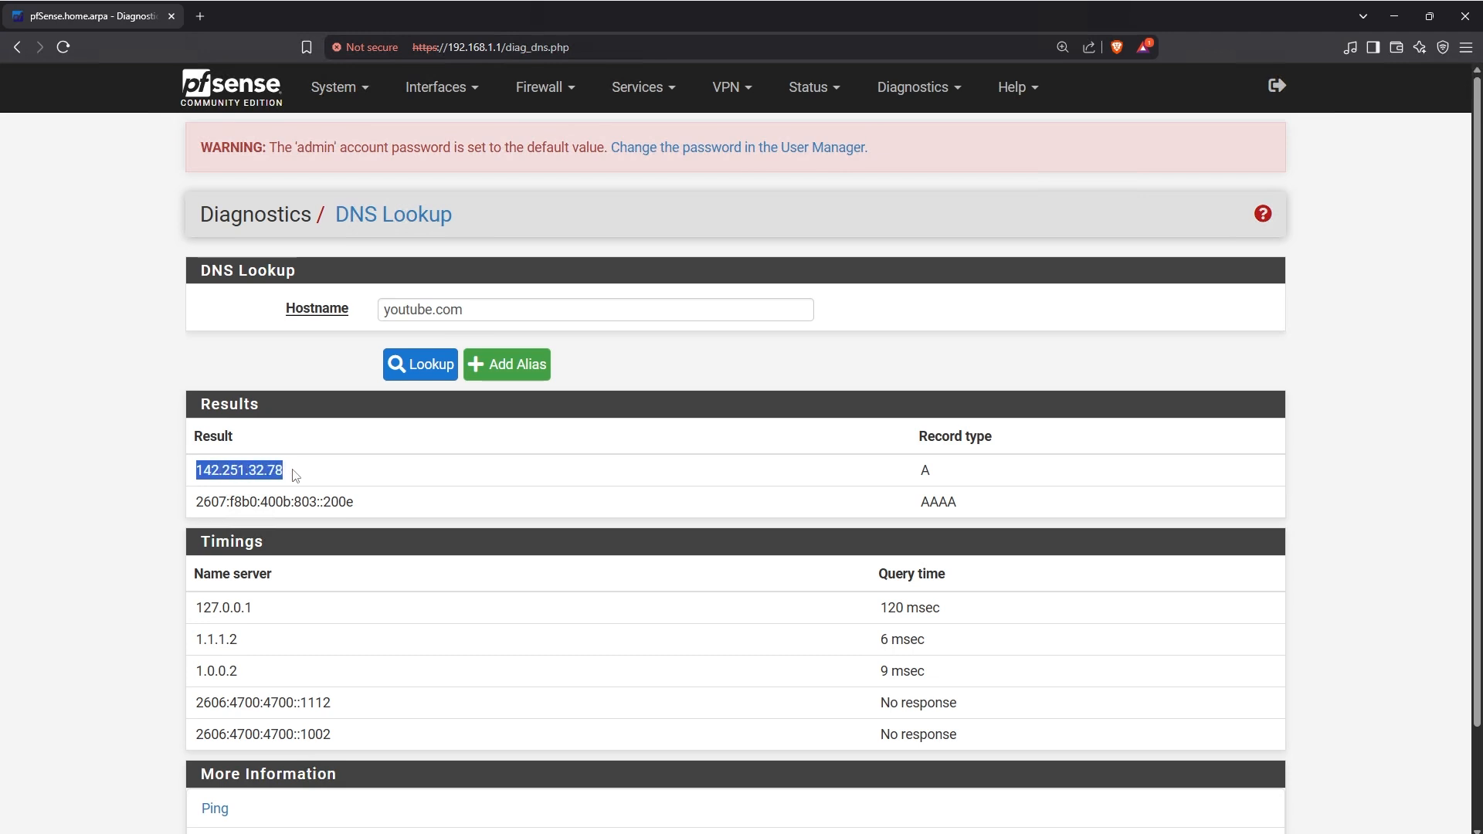
{"action": "left_click", "coordinate": [293, 475]}
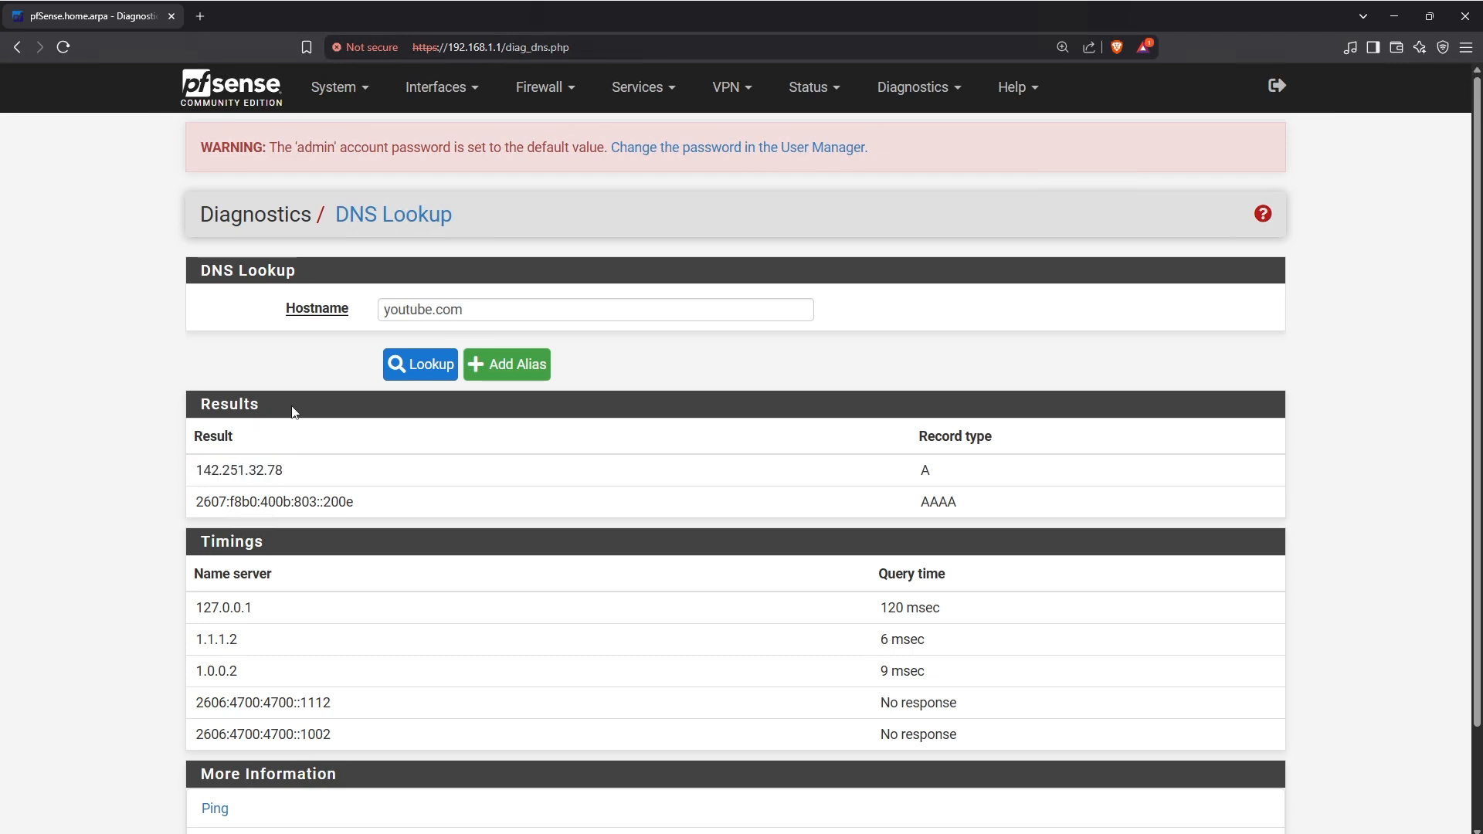
{"action": "left_click_drag", "start_coordinate": [297, 475], "coordinate": [187, 477]}
{"action": "left_click", "coordinate": [202, 502]}
{"action": "left_click_drag", "start_coordinate": [195, 503], "coordinate": [400, 506]}
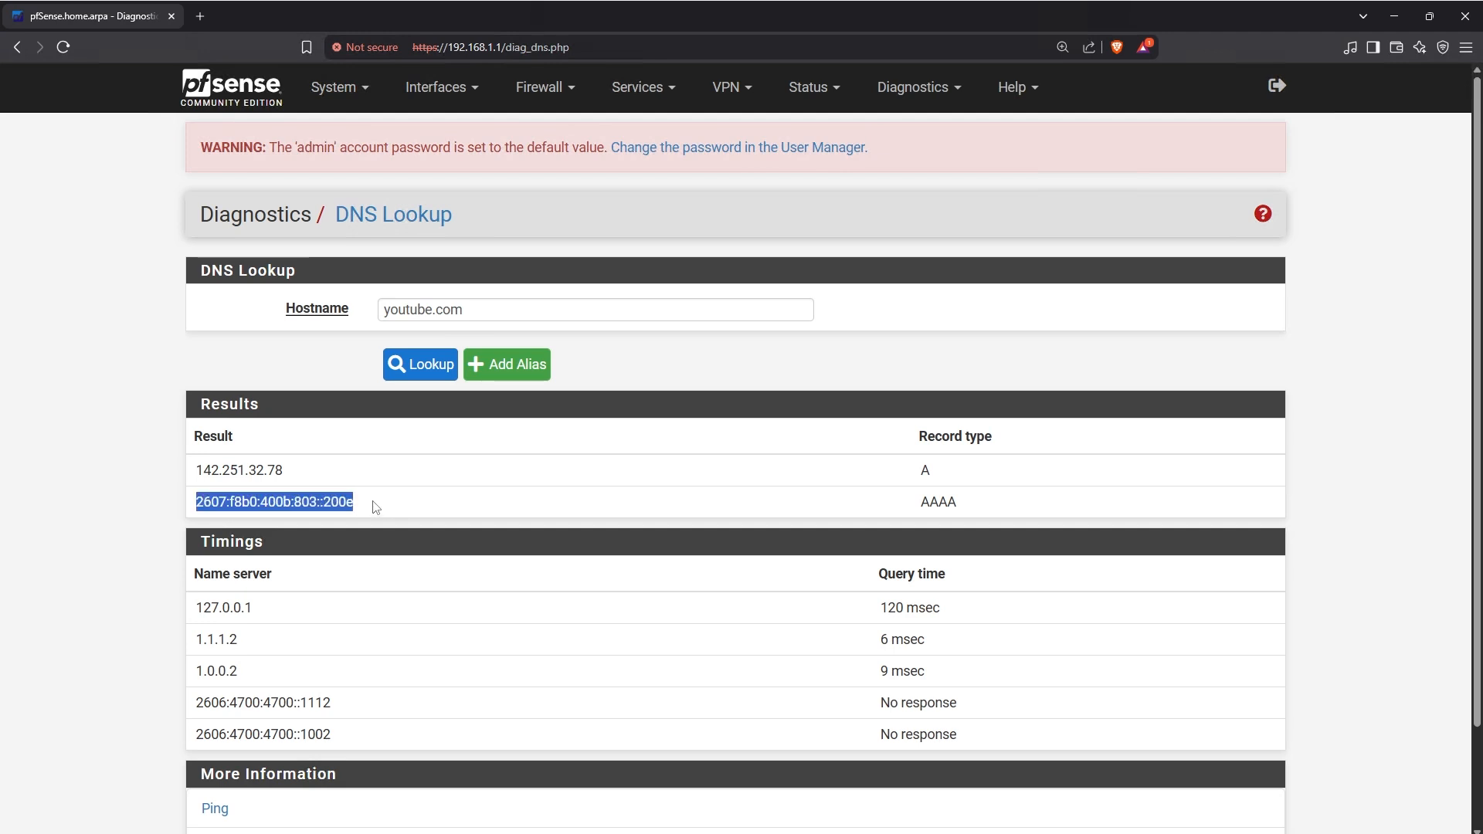
{"action": "left_click_drag", "start_coordinate": [495, 310], "coordinate": [376, 310]}
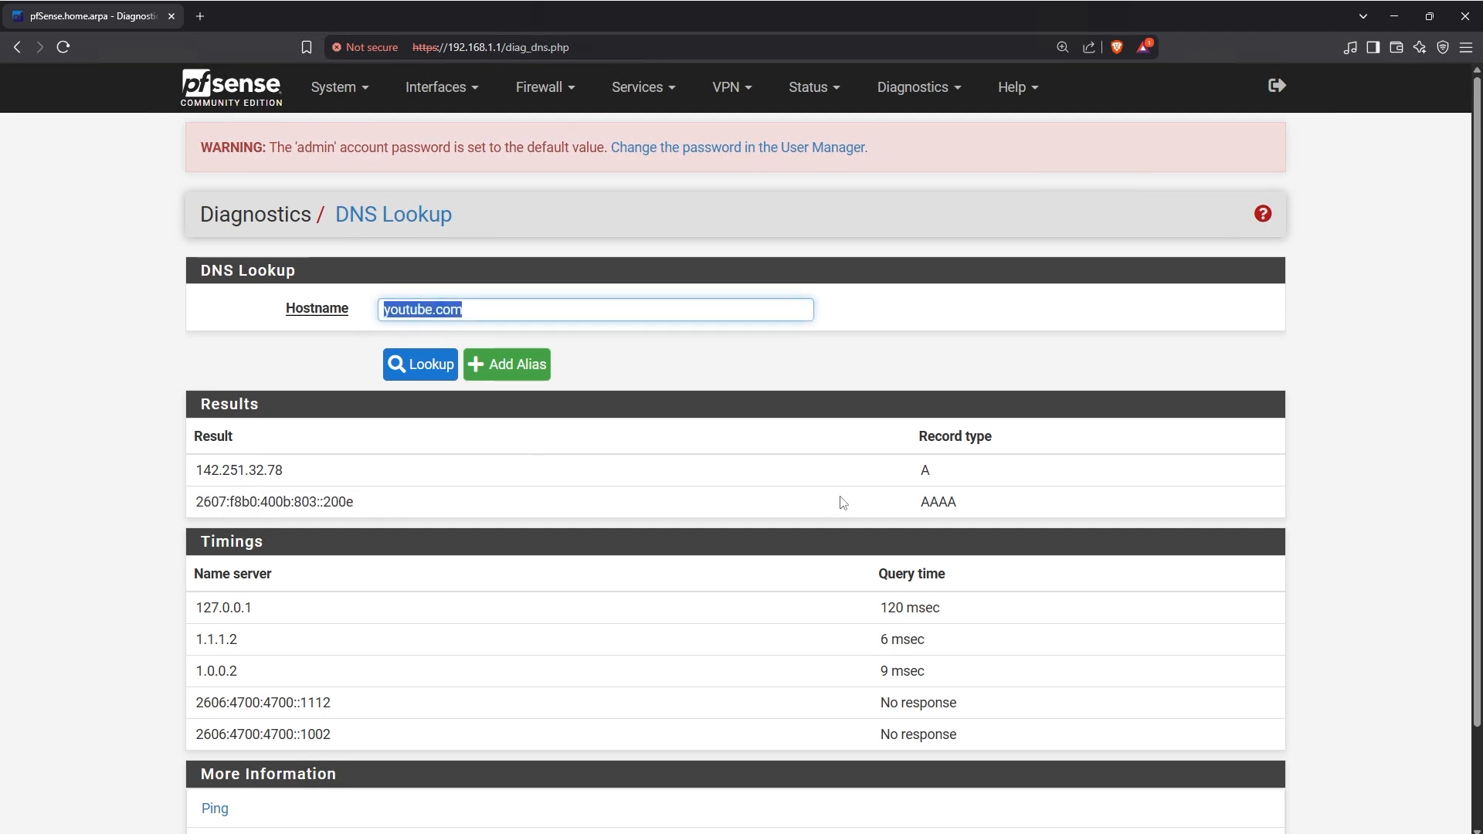
{"action": "left_click", "coordinate": [775, 503]}
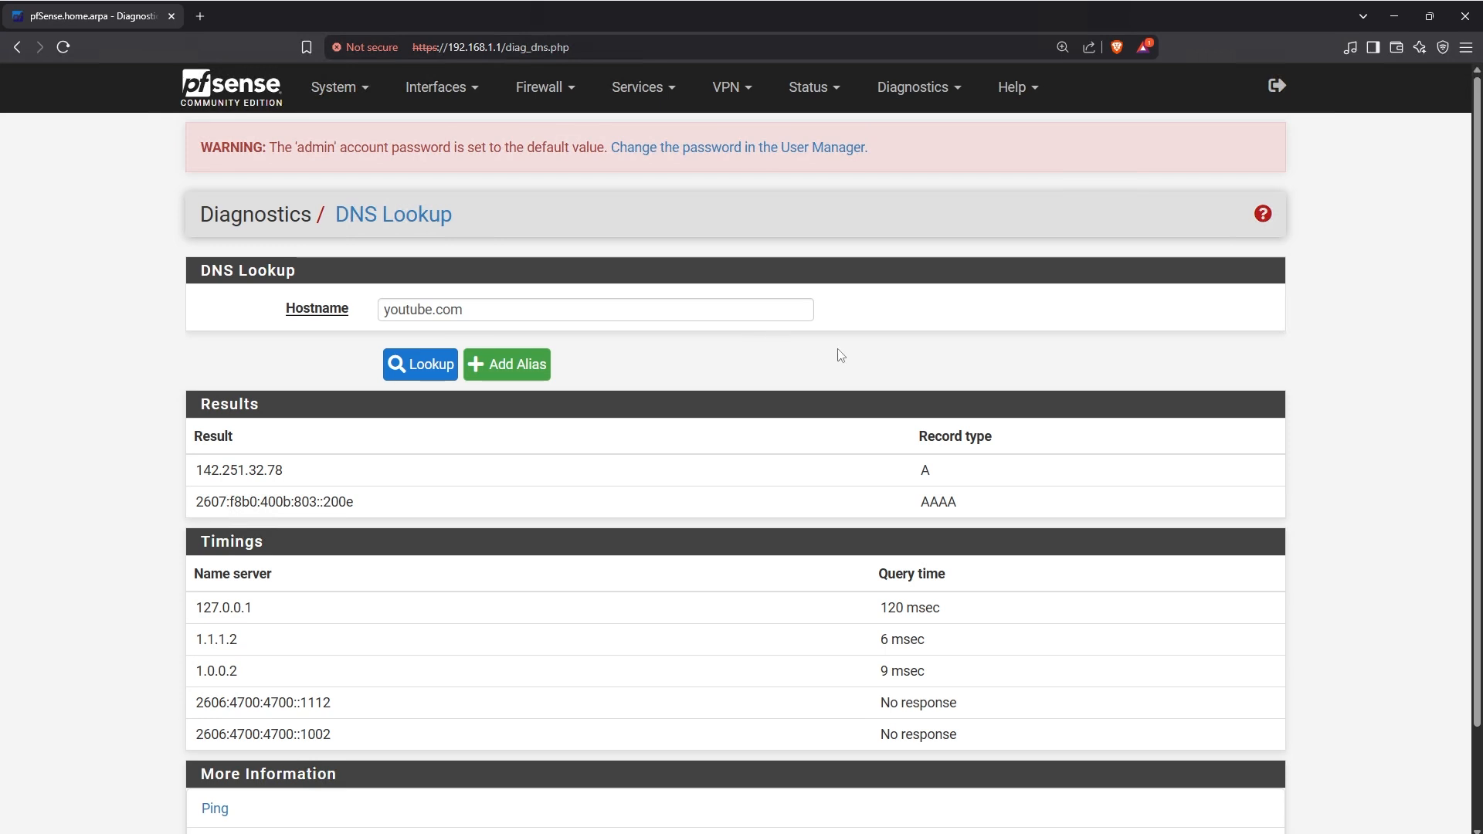
Step: Filter the firewall's diagnostic states table by the expression 853 on all interfaces
{"action": "left_click", "coordinate": [926, 91]}
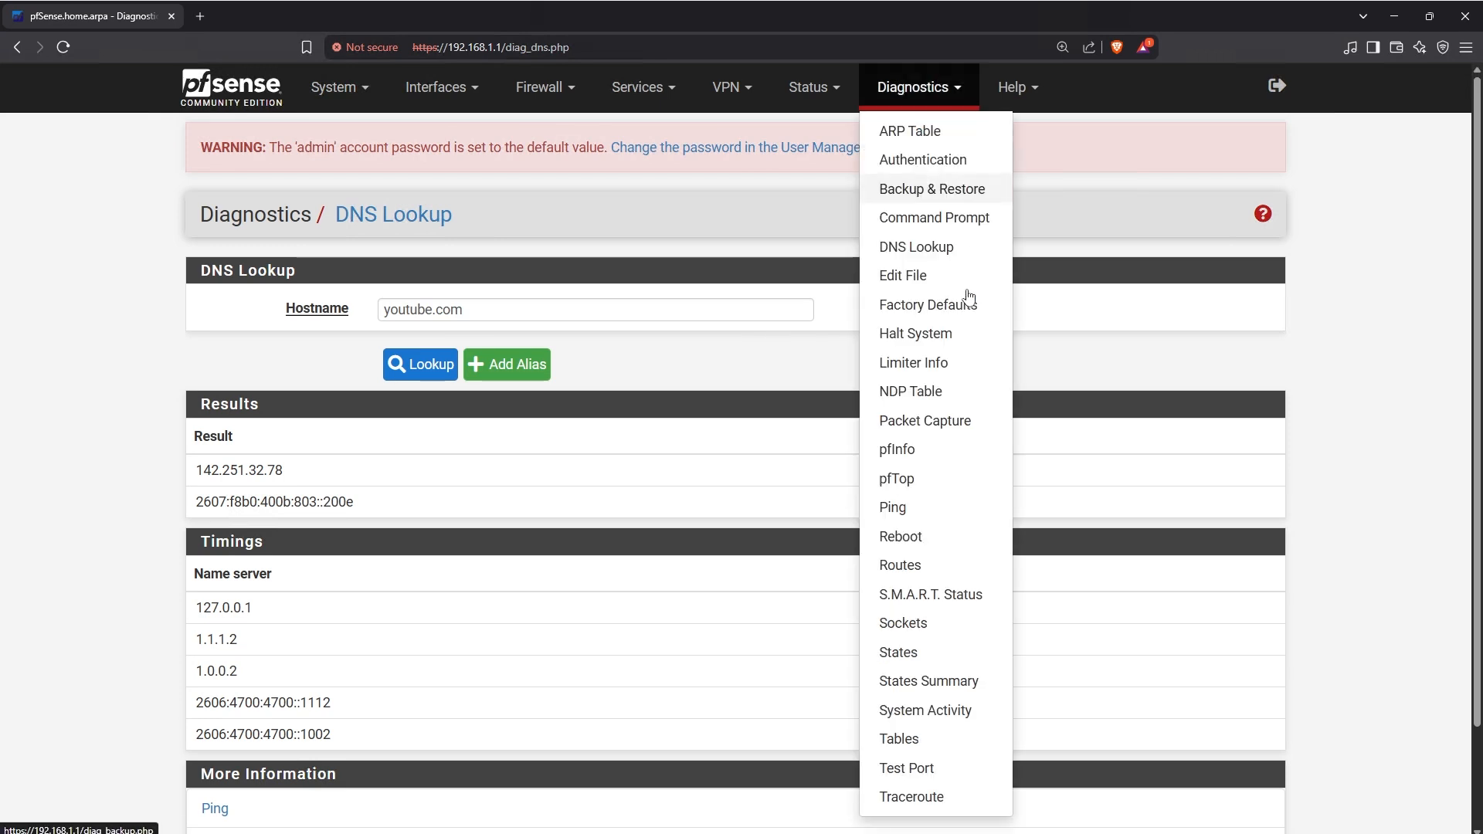
{"action": "left_click", "coordinate": [949, 656]}
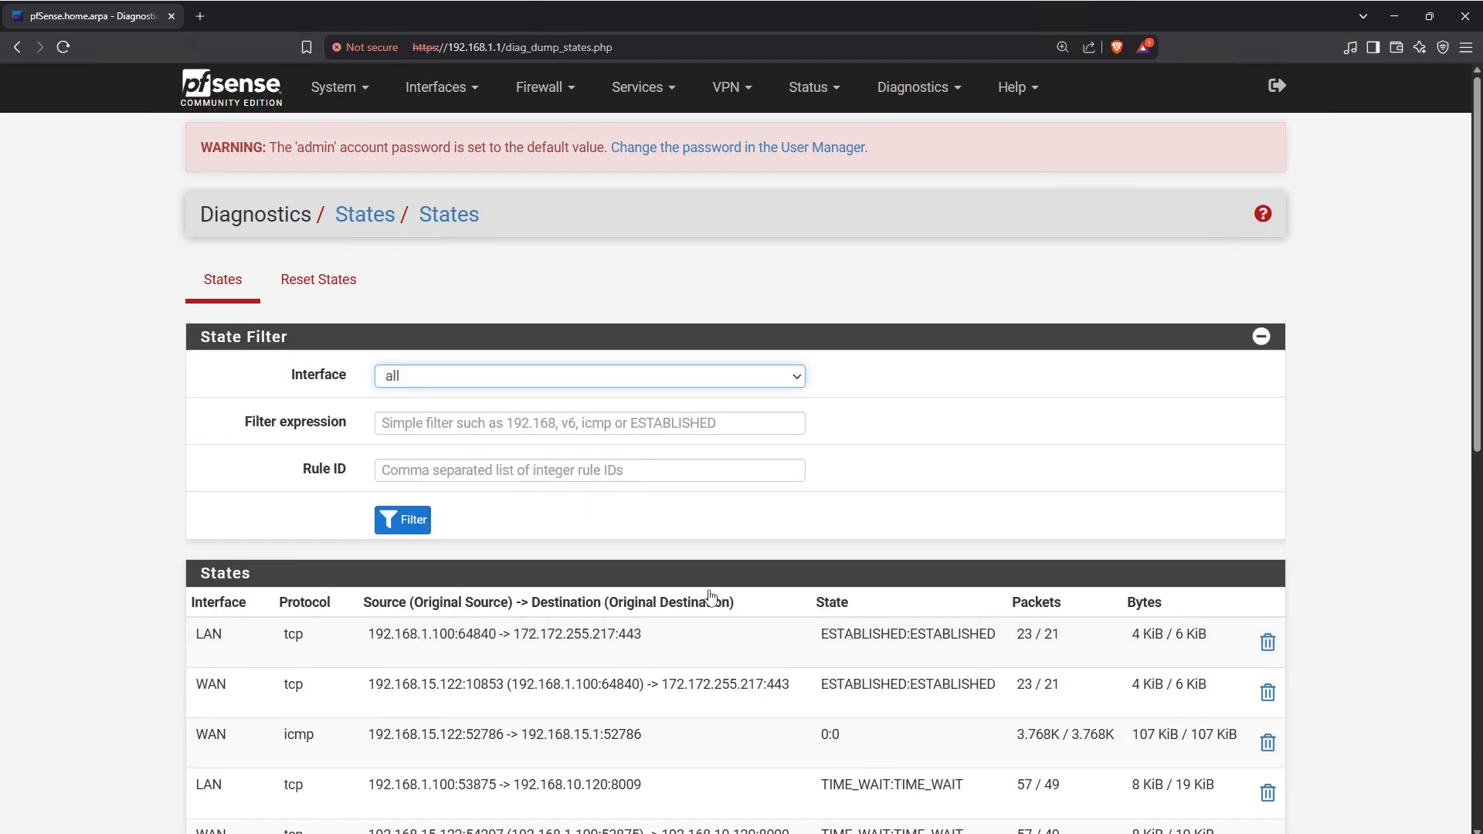
{"action": "left_click", "coordinate": [589, 424]}
{"action": "type", "text": "8"}
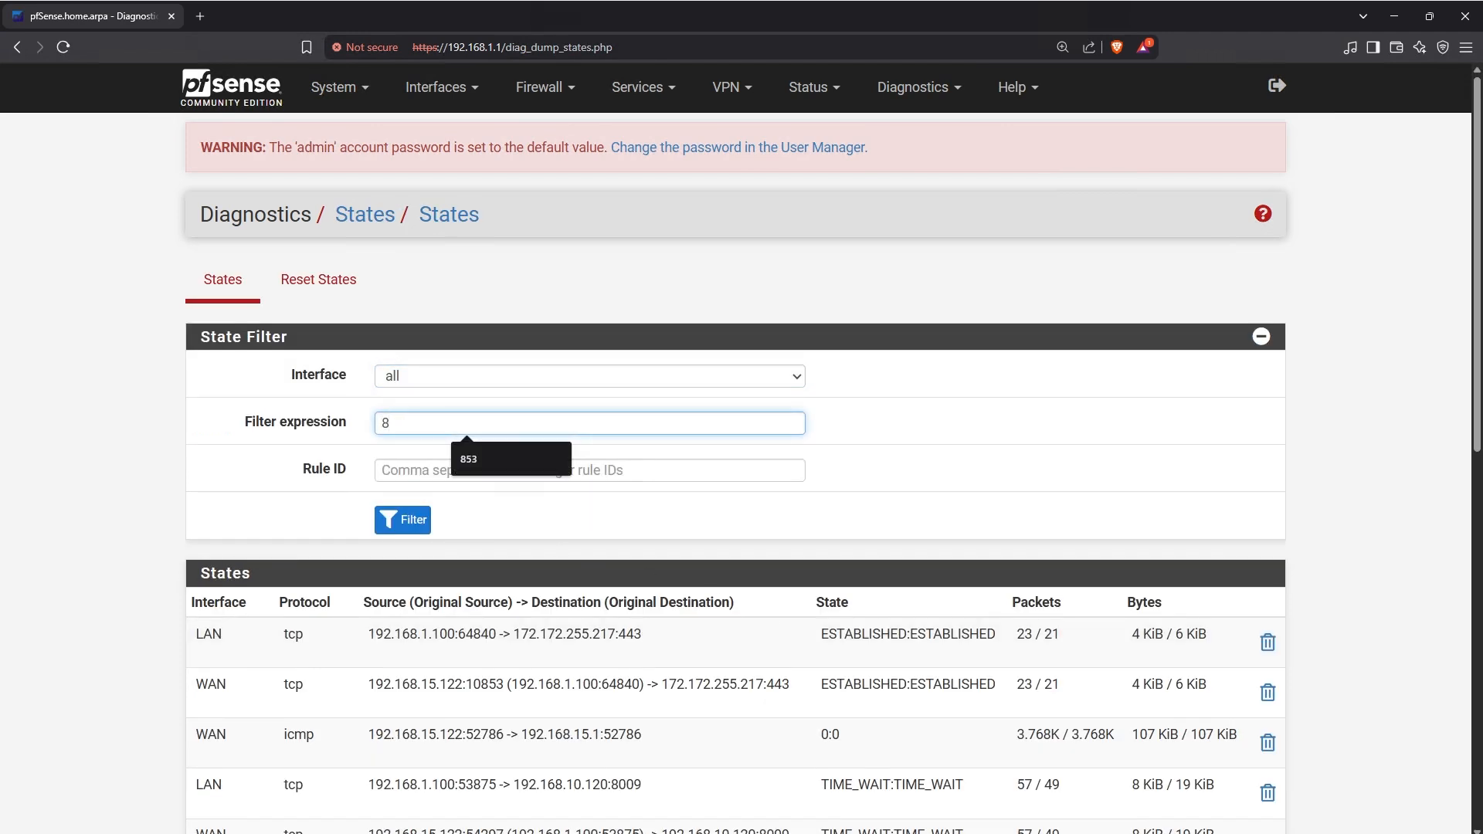
{"action": "type", "text": "53"}
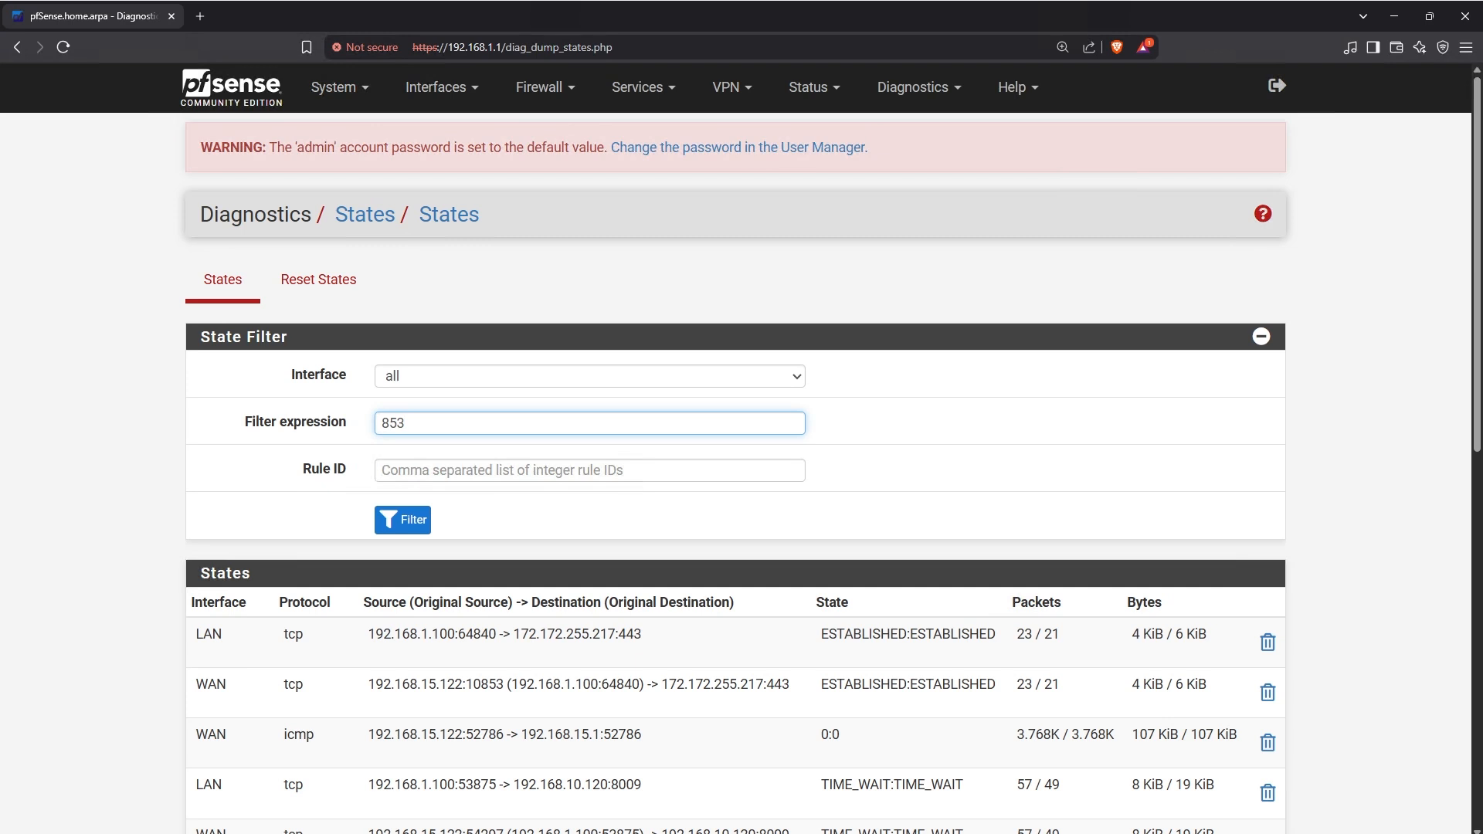
{"action": "left_click", "coordinate": [394, 522]}
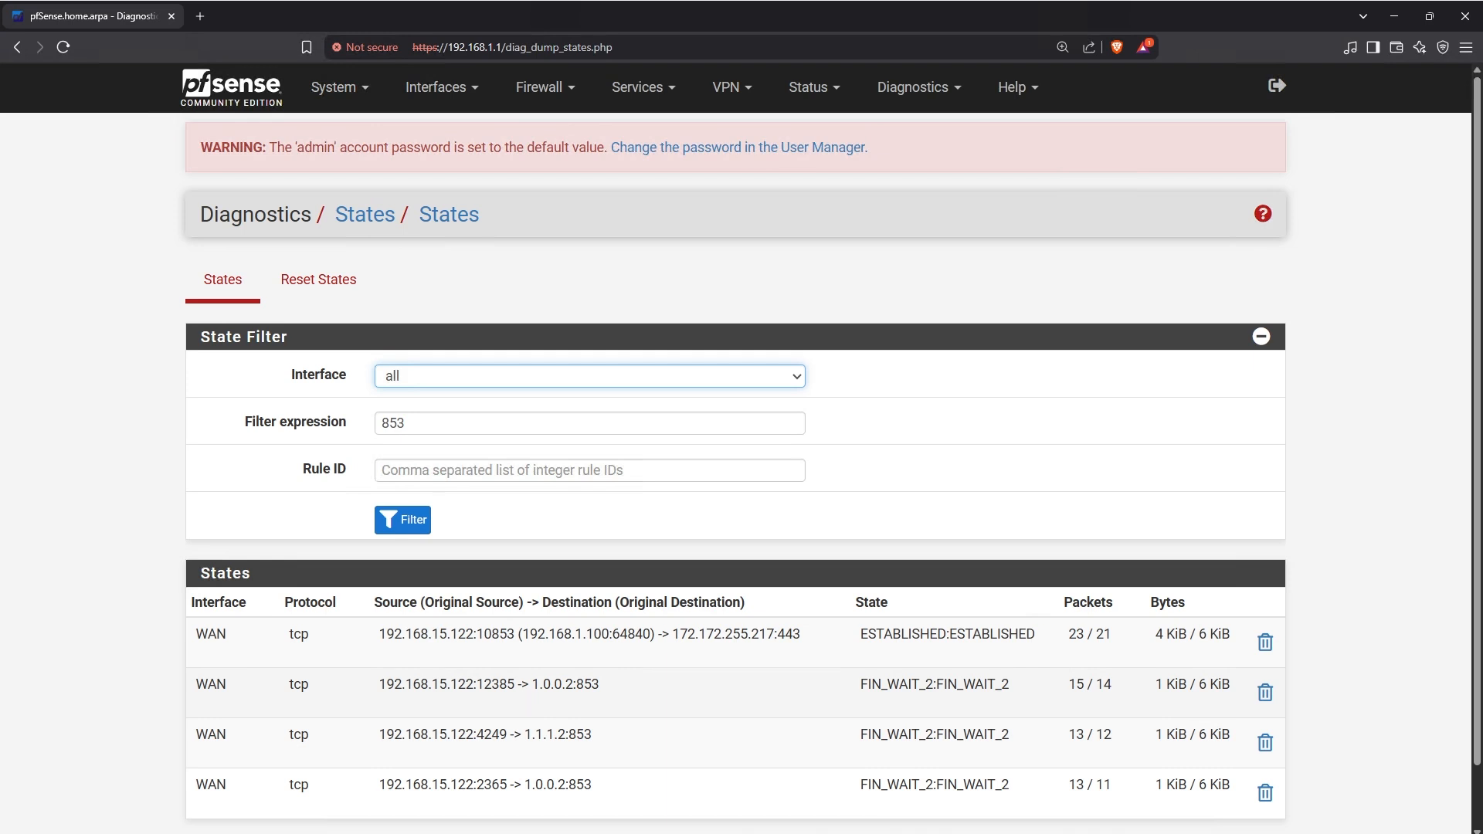
Step: Examine the interface, source address, destination address and port of the filtered state entries for the Cloudflare DNS servers
{"action": "left_click_drag", "start_coordinate": [378, 685], "coordinate": [473, 686]}
{"action": "left_click_drag", "start_coordinate": [232, 686], "coordinate": [194, 685]}
{"action": "left_click_drag", "start_coordinate": [473, 686], "coordinate": [380, 689]}
{"action": "left_click_drag", "start_coordinate": [532, 685], "coordinate": [609, 687]}
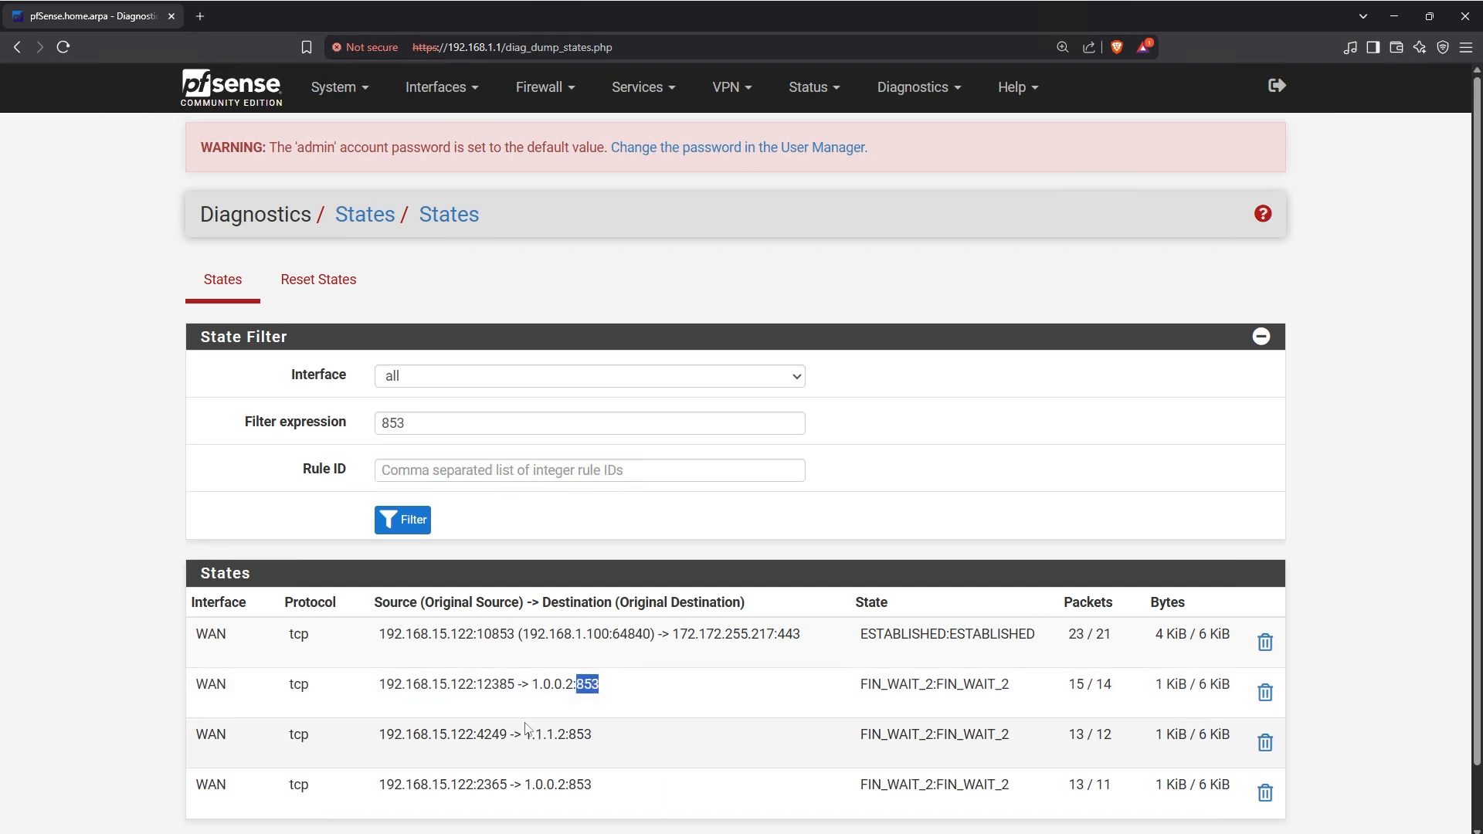
{"action": "left_click_drag", "start_coordinate": [525, 736], "coordinate": [566, 736]}
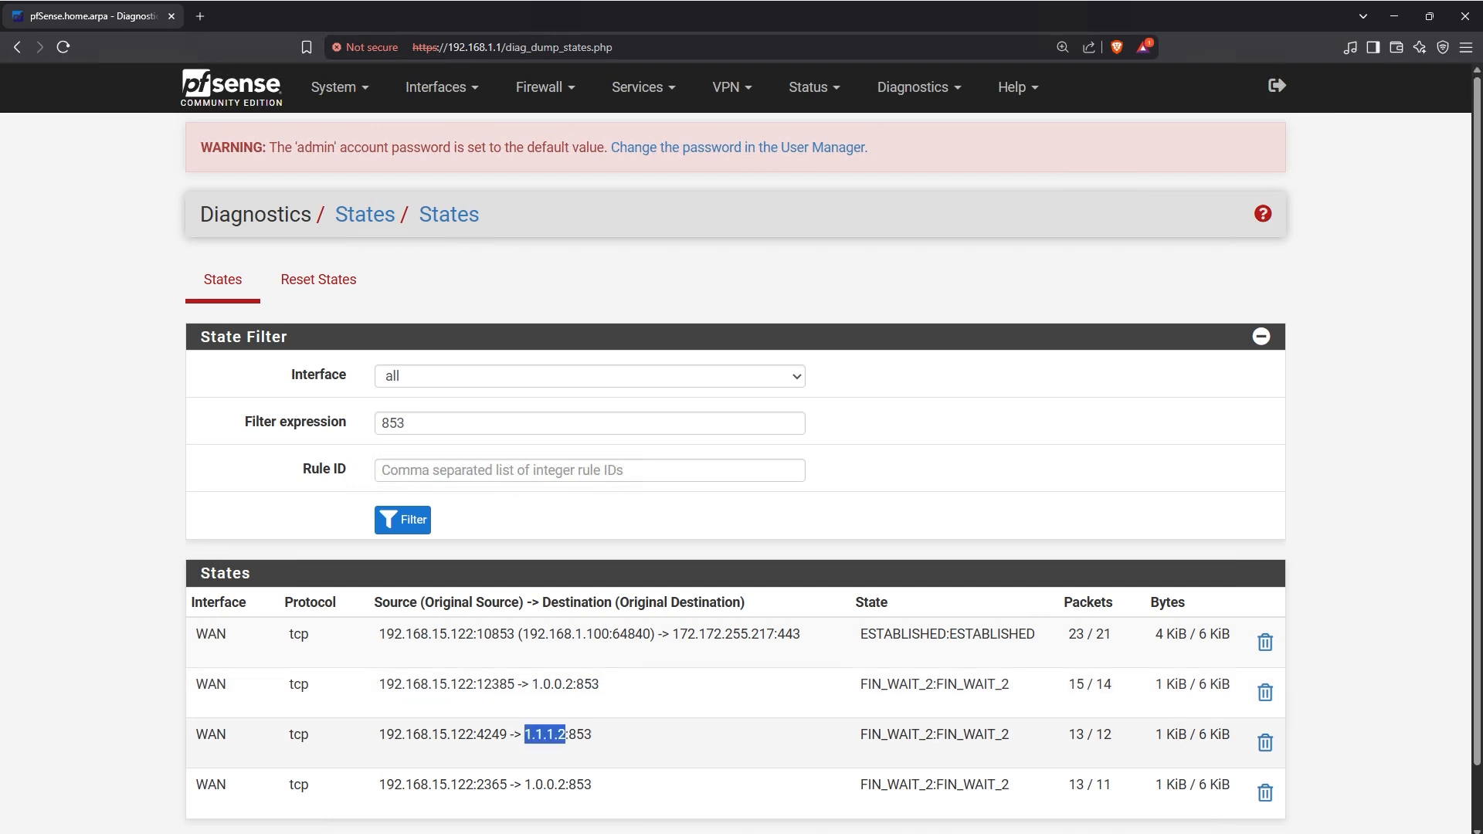
{"action": "left_click", "coordinate": [596, 744]}
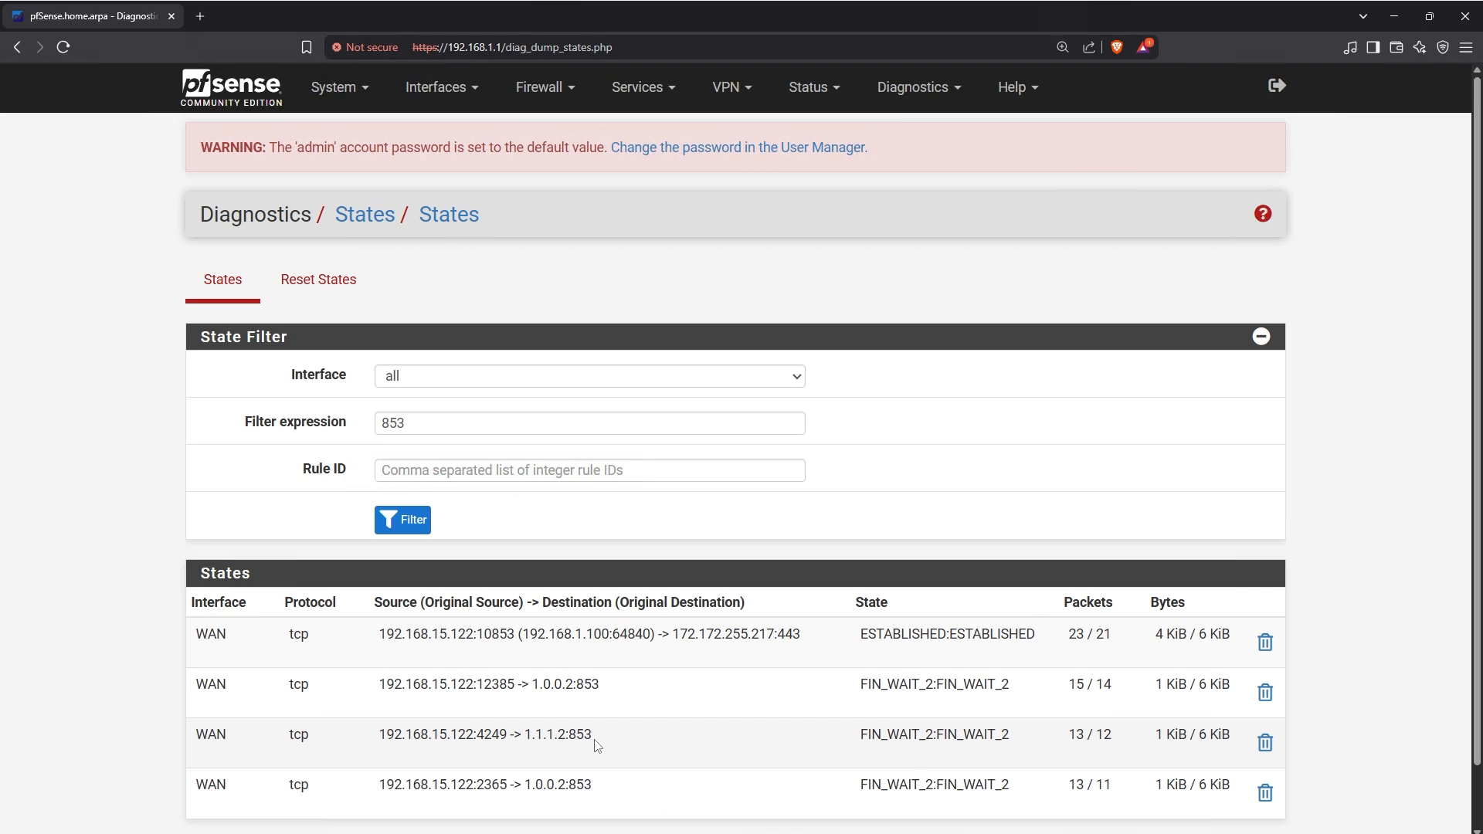